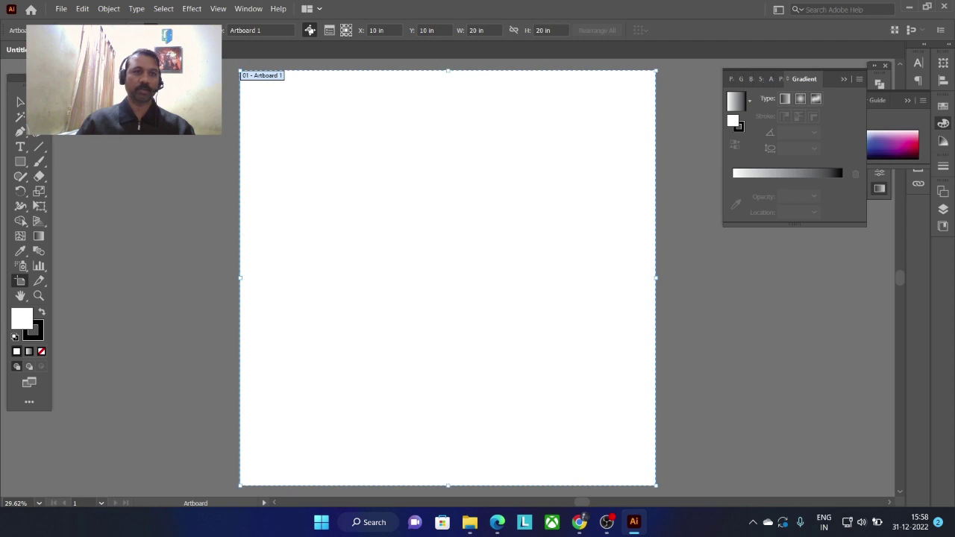
# Resize Artboard 1 to the landscape A4 preset, 11.6929 in wide by 8.2677 in high.
pyautogui.click(160, 30)
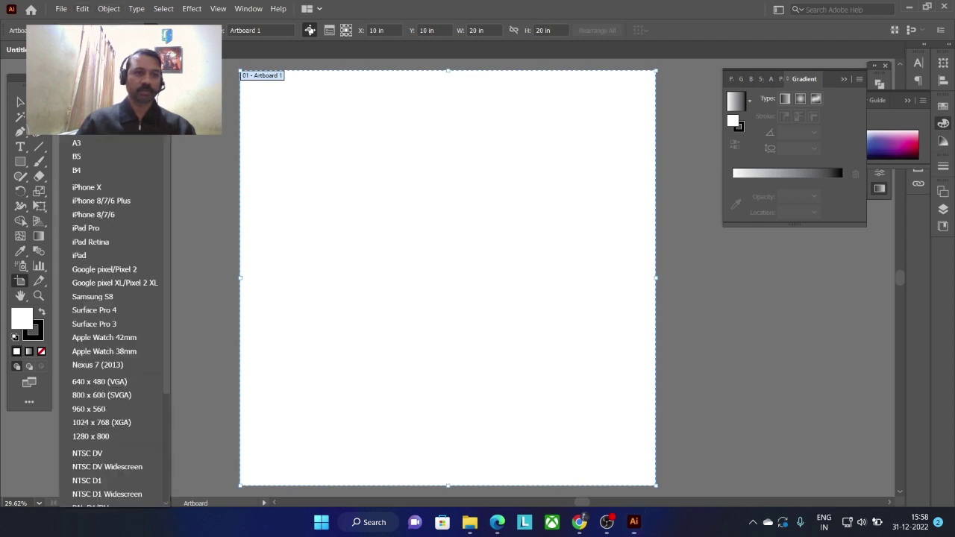
pyautogui.click(82, 129)
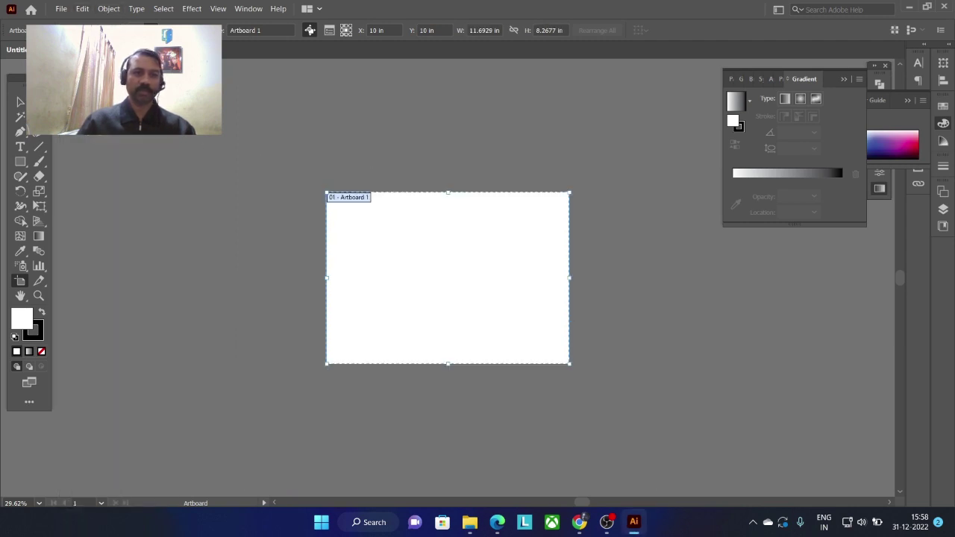
pyautogui.click(20, 102)
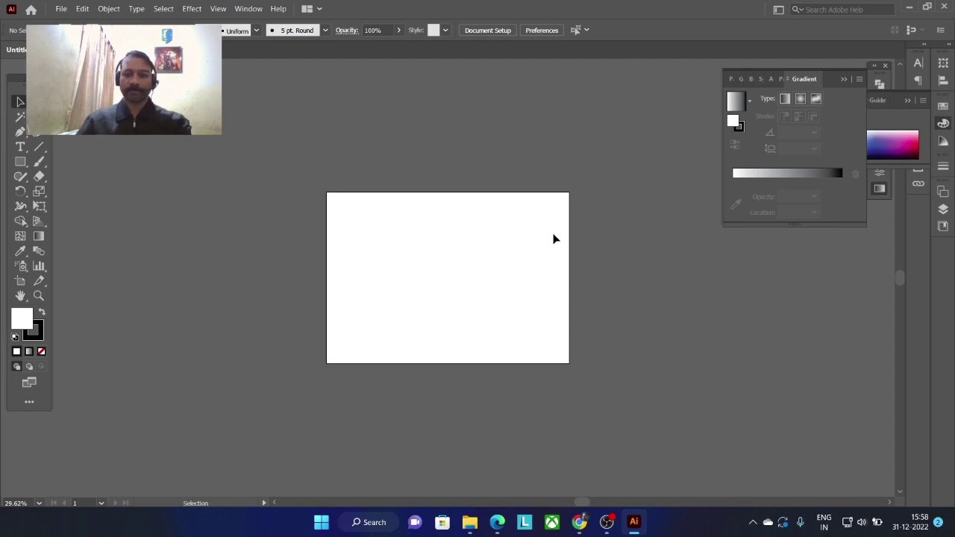
# Draw a rectangle that covers the entire artboard from corner to corner.
pyautogui.hotkey('ctrl', '=')
pyautogui.hotkey('ctrl', '=')
pyautogui.hotkey('ctrl', '=')
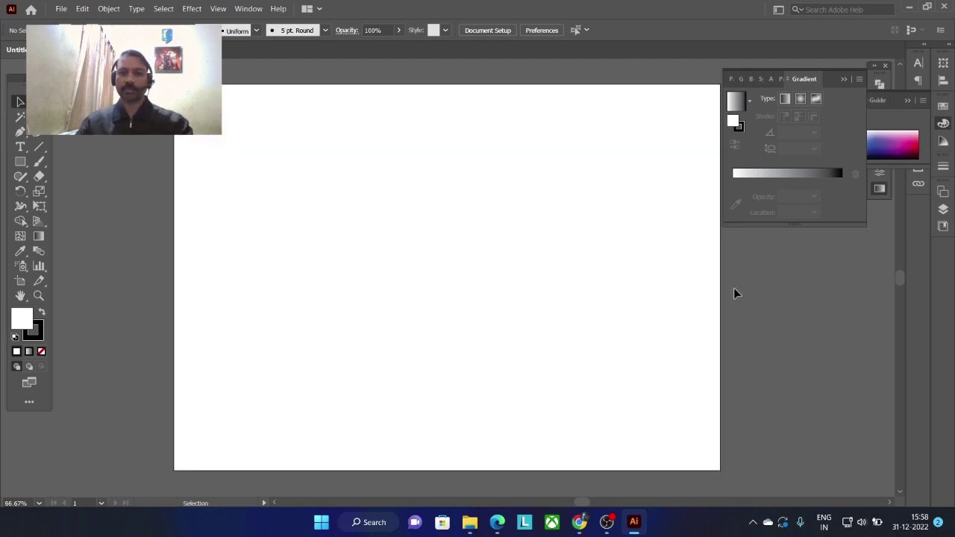
pyautogui.moveTo(735, 292); pyautogui.dragTo(649, 289)
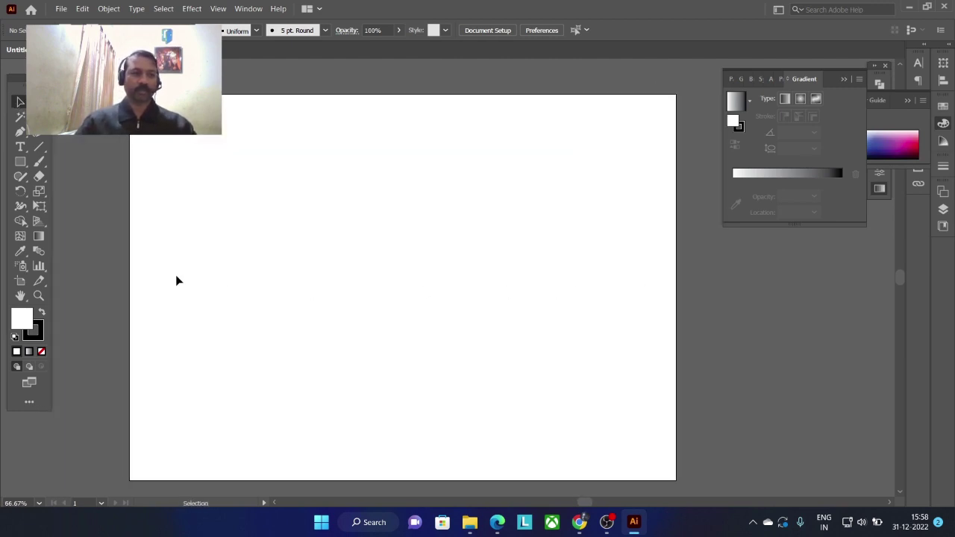
pyautogui.click(23, 163)
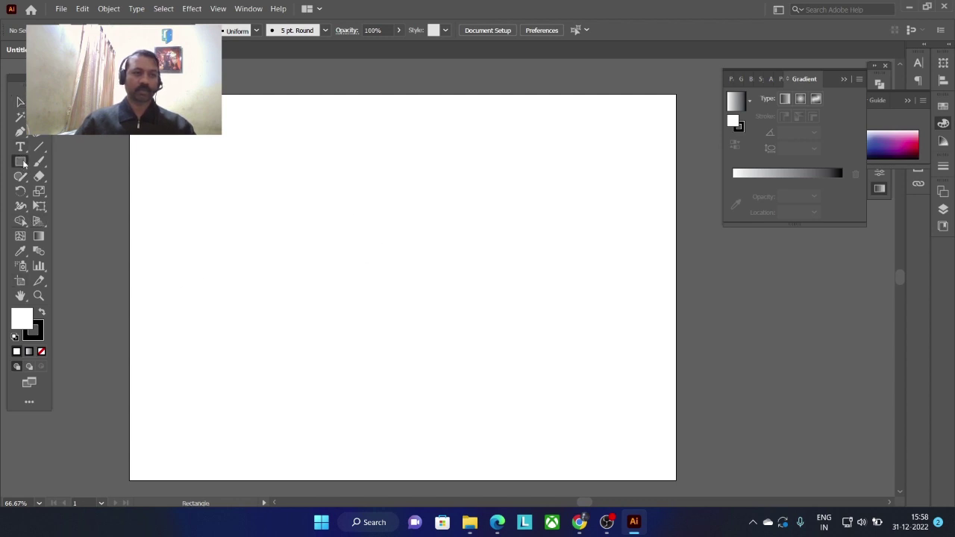
pyautogui.moveTo(130, 94); pyautogui.dragTo(676, 482)
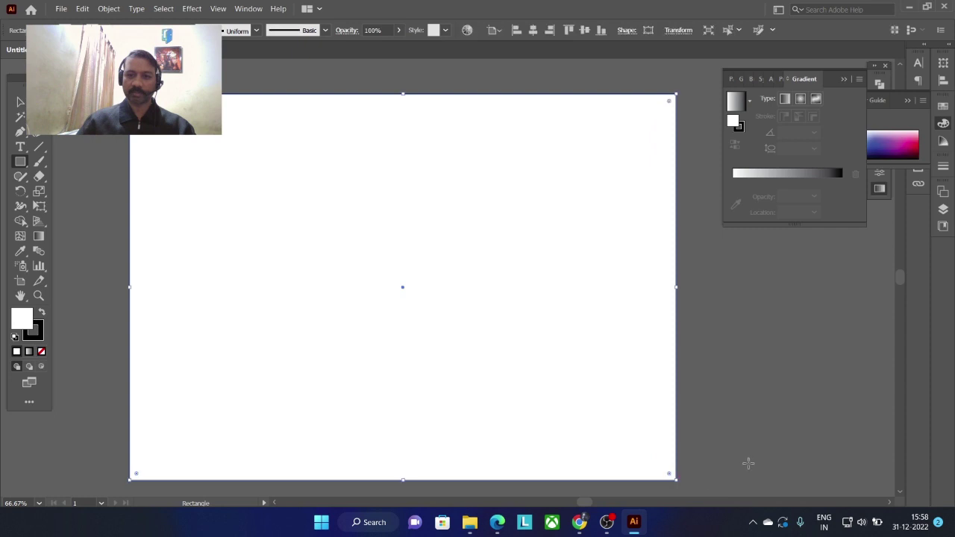
# Fill the rectangle with a radial gradient and set its starting colour stop to the dark blue swatch.
pyautogui.click(786, 177)
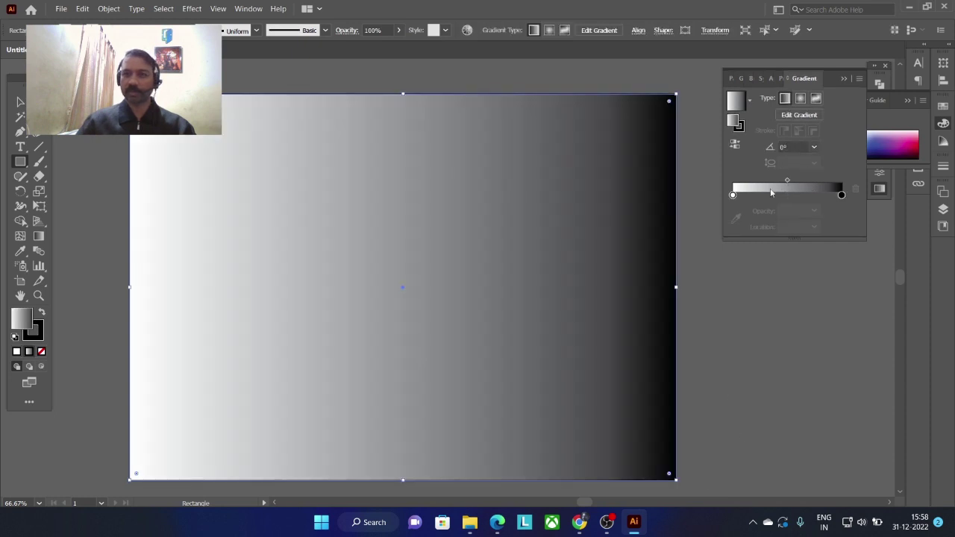
pyautogui.click(802, 99)
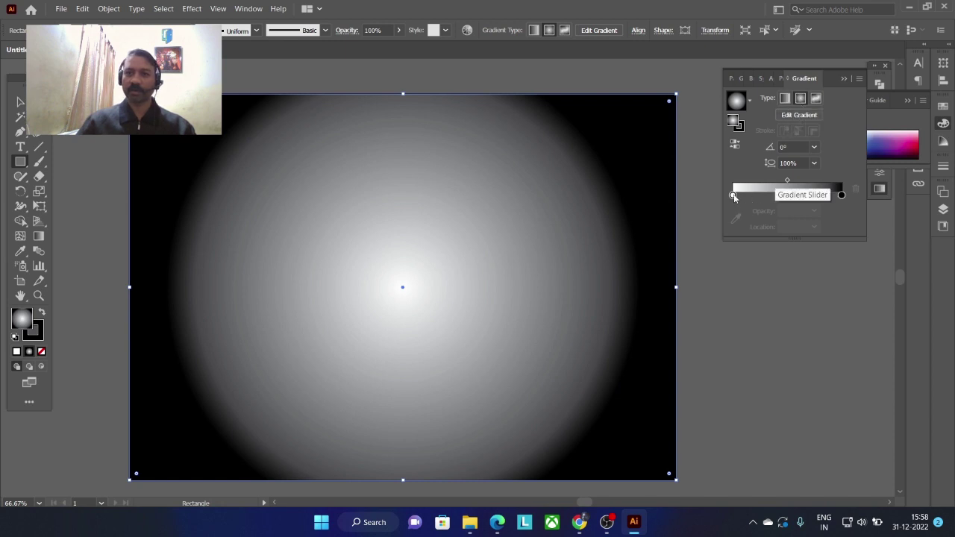
pyautogui.click(733, 194)
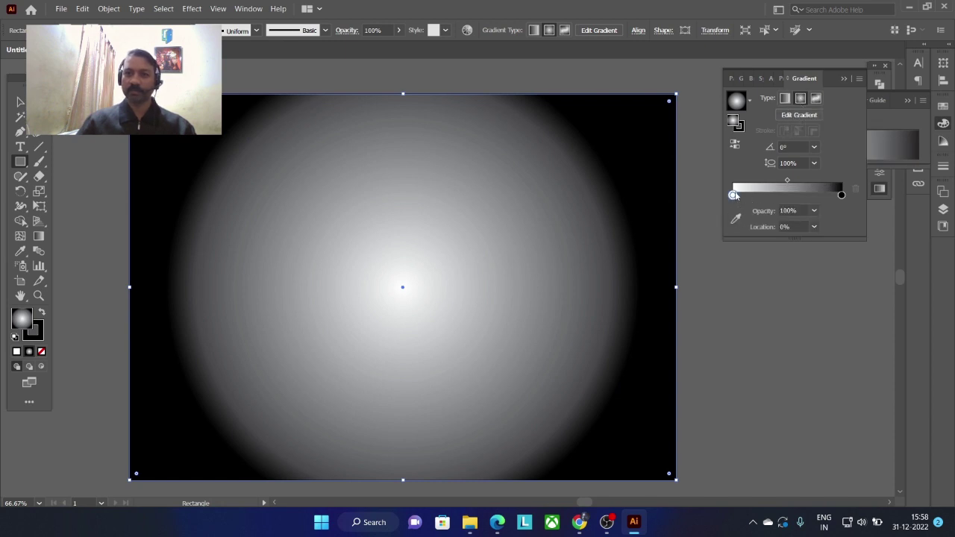
pyautogui.doubleClick(733, 195)
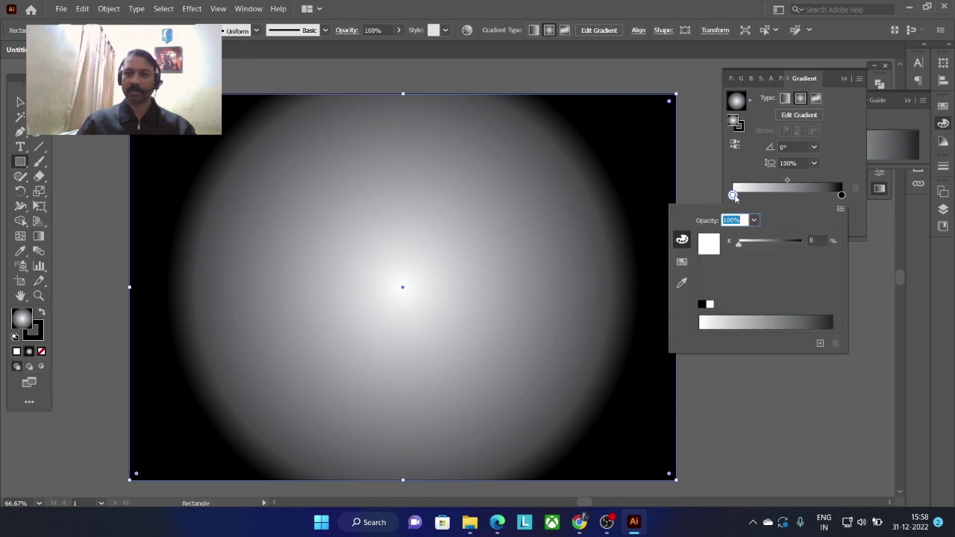
pyautogui.click(682, 261)
pyautogui.click(751, 236)
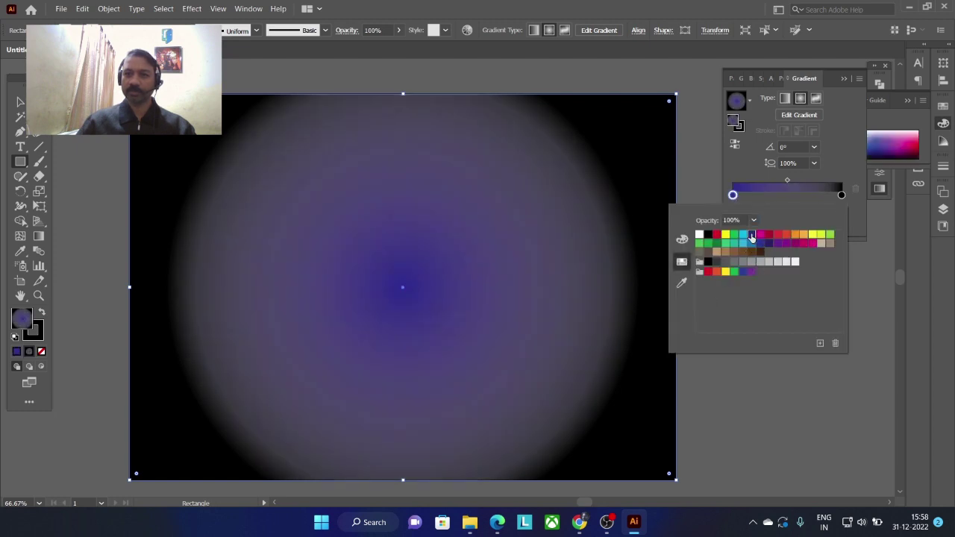
# Set the gradient's end stop to the C=85 M=50 Y=0 K=0 blue swatch and reverse the gradient.
pyautogui.click(842, 195)
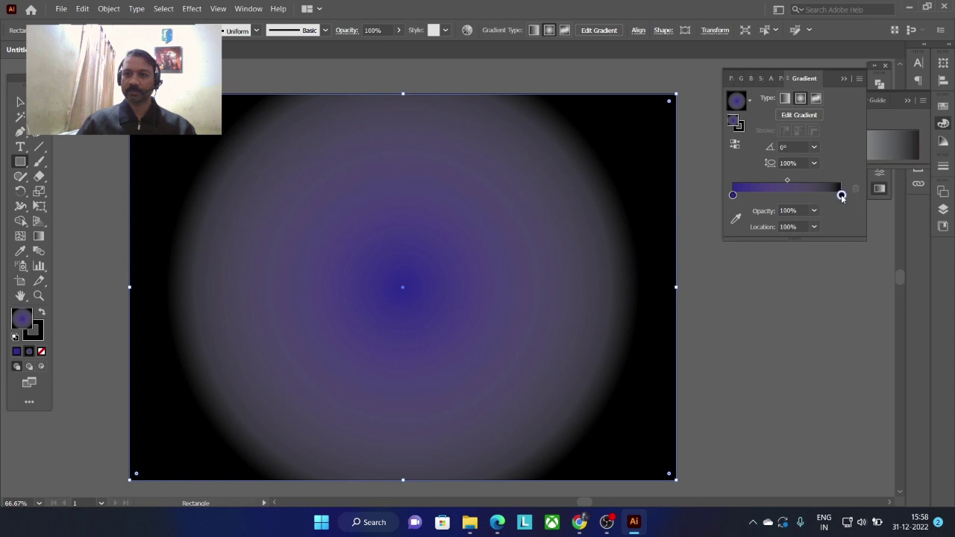
pyautogui.doubleClick(842, 195)
pyautogui.click(753, 244)
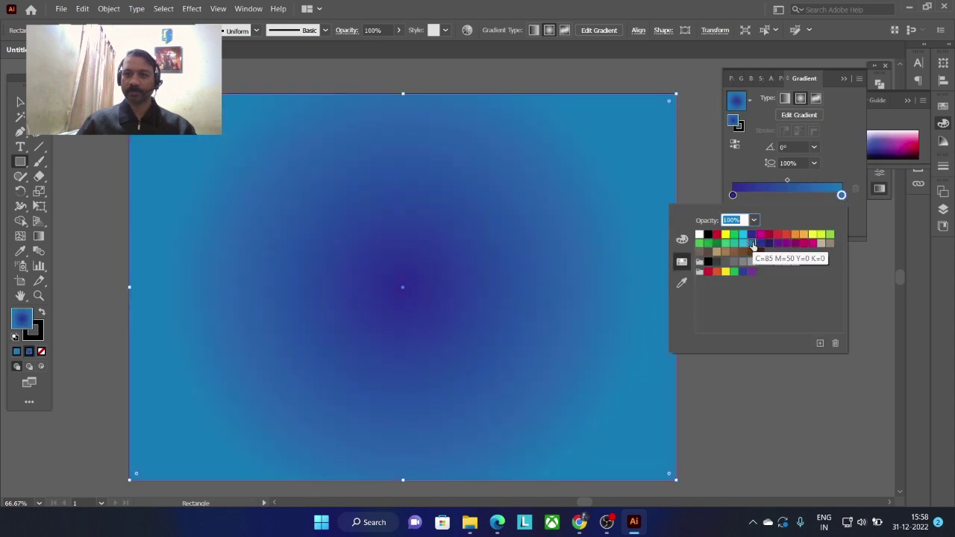
pyautogui.press('Escape')
pyautogui.click(736, 147)
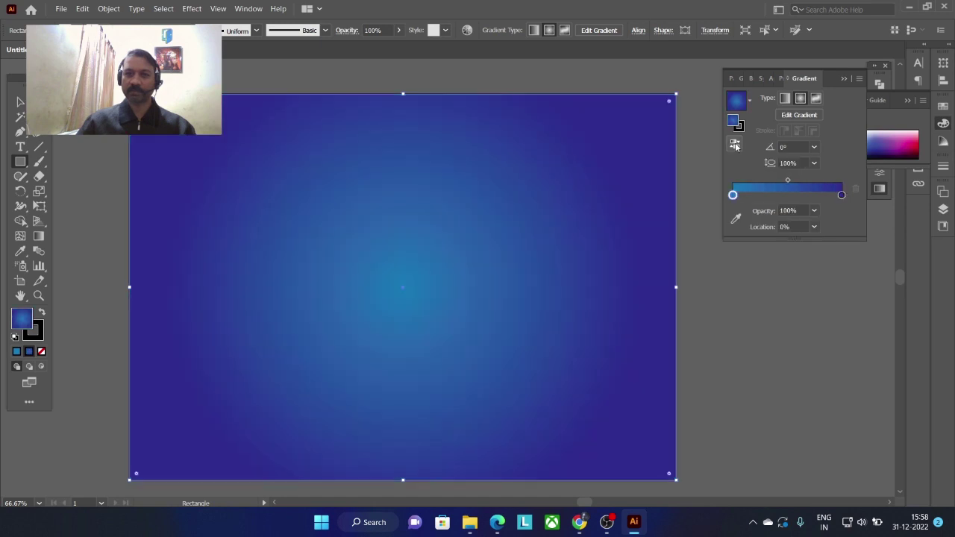
# Change the gradient's centre stop to a deeper blue close to the dark blue edge colour, then deselect the rectangle.
pyautogui.doubleClick(842, 195)
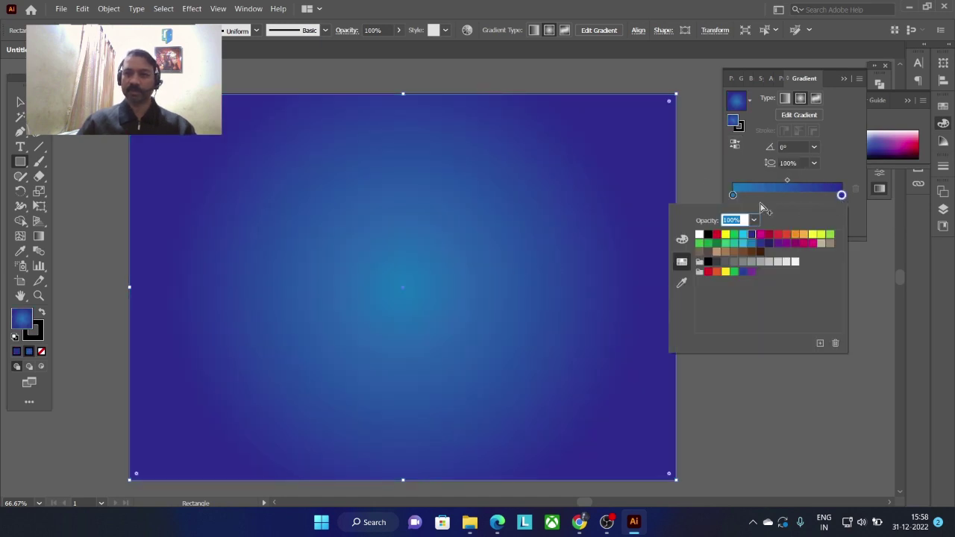
pyautogui.click(810, 195)
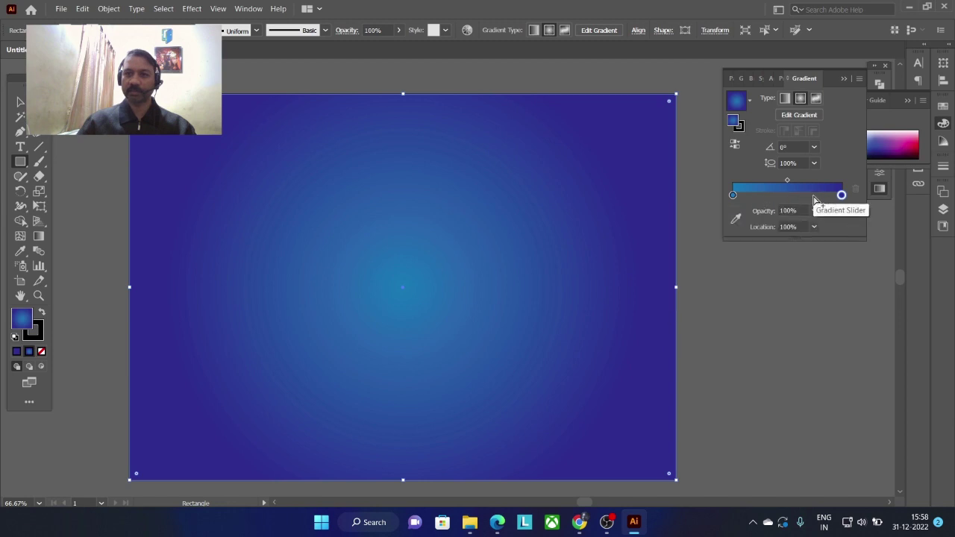
pyautogui.moveTo(733, 195); pyautogui.dragTo(747, 224)
pyautogui.moveTo(810, 195); pyautogui.dragTo(702, 200)
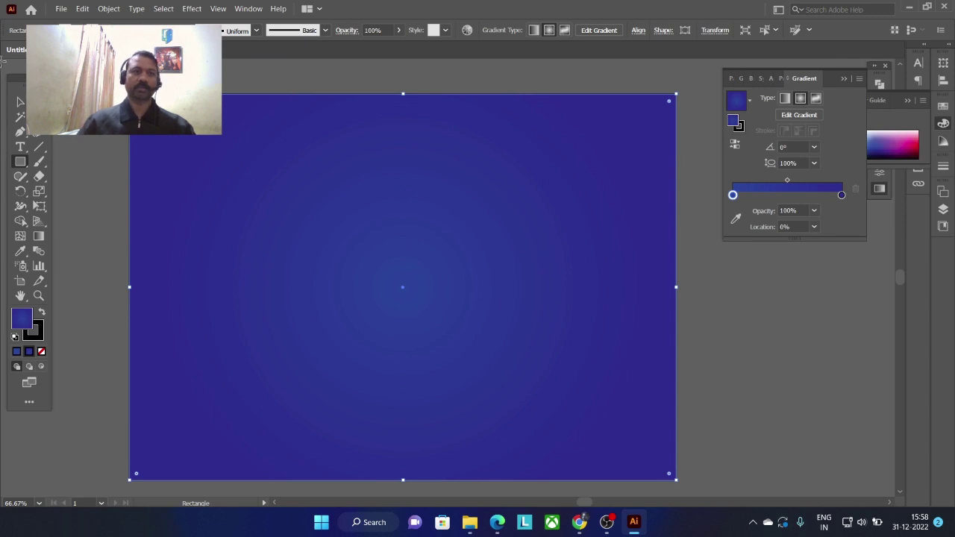
pyautogui.click(20, 103)
pyautogui.click(765, 321)
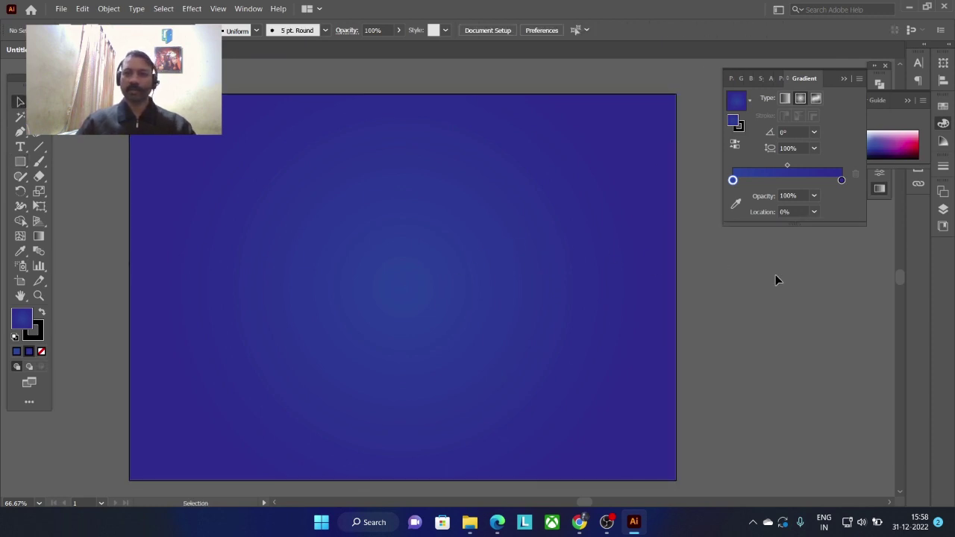
pyautogui.press('F7')
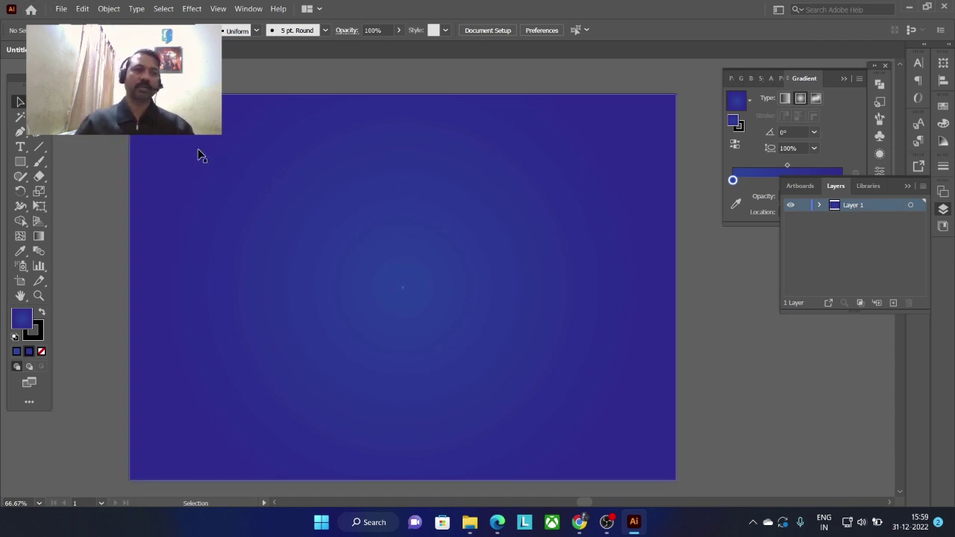
pyautogui.click(62, 9)
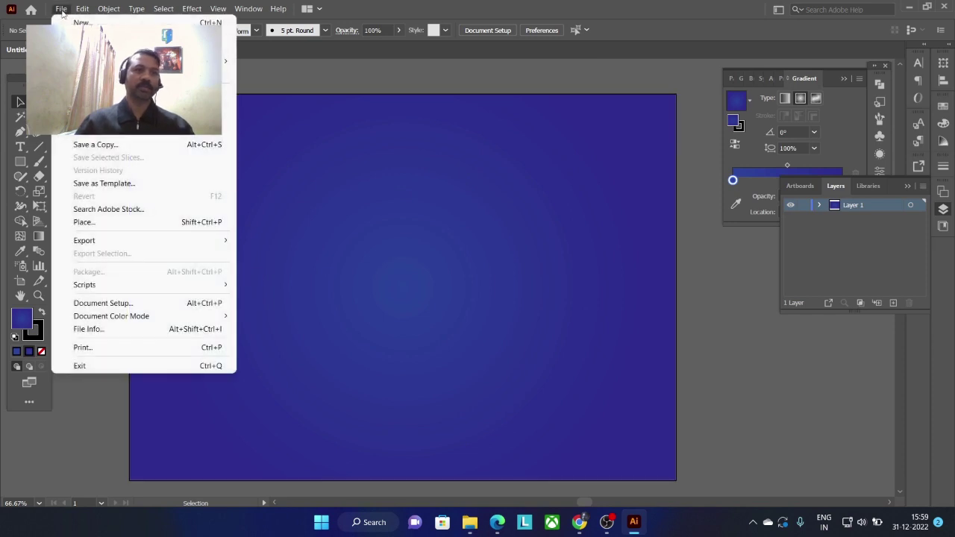
pyautogui.click(63, 9)
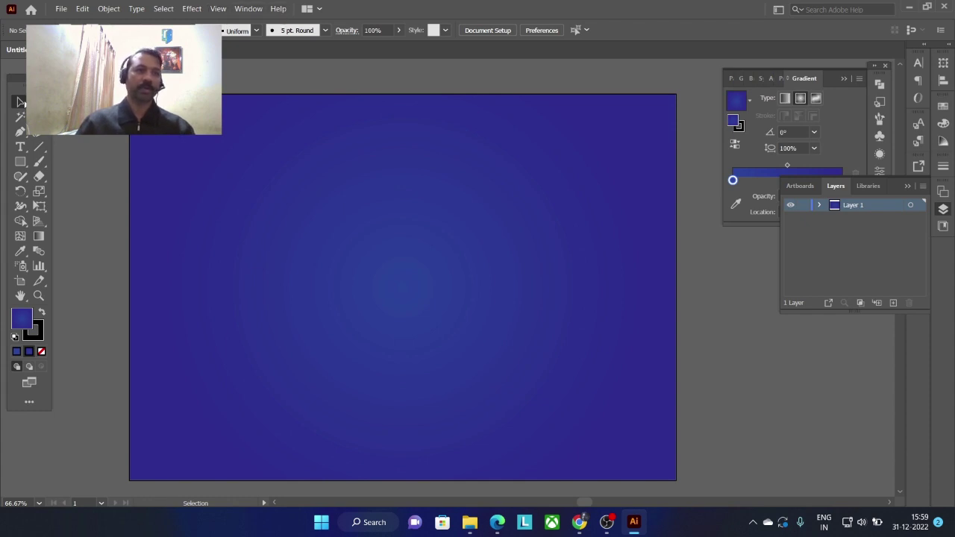
pyautogui.moveTo(22, 75); pyautogui.dragTo(34, 72)
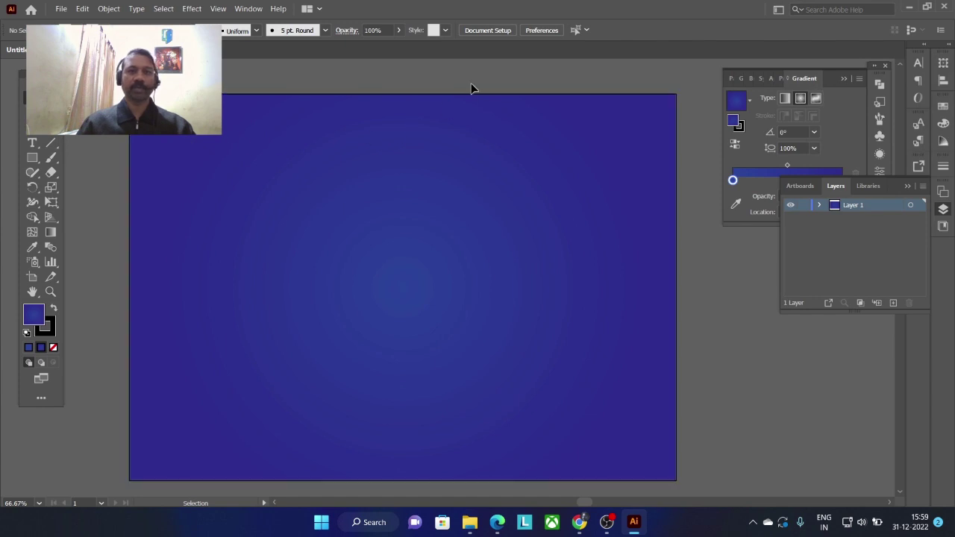
# Collapse the open Gradient and Layers panels to clear the workspace around the artboard.
pyautogui.click(847, 76)
pyautogui.click(908, 186)
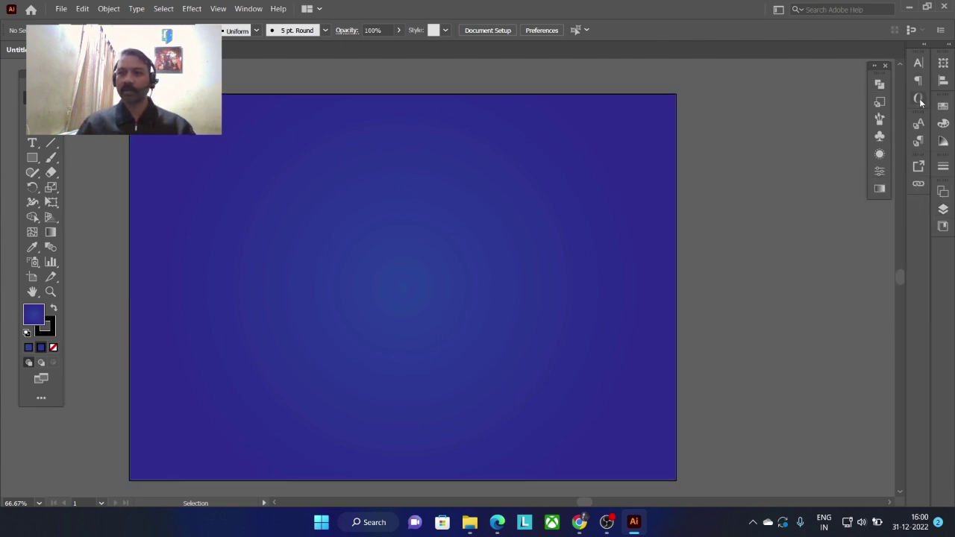
pyautogui.hotkey('ctrl', '-')
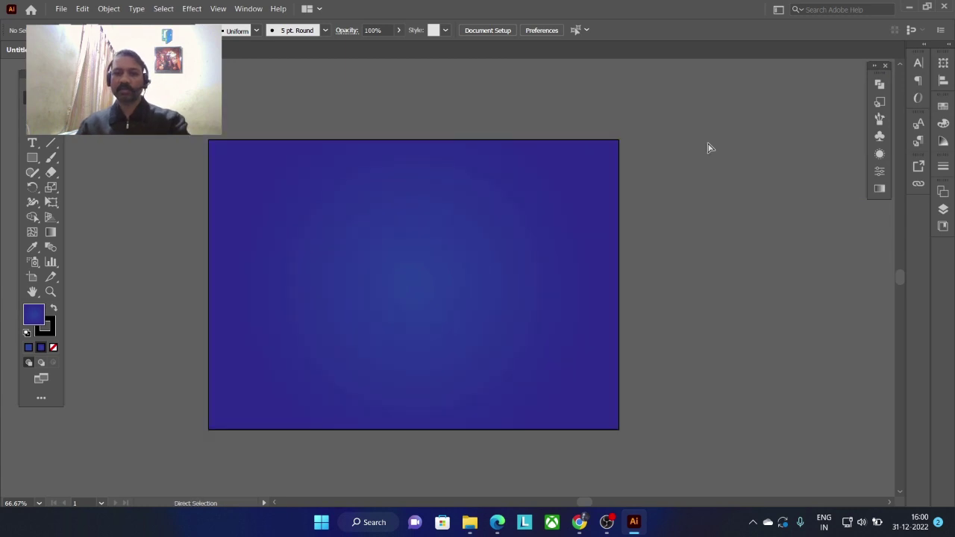
pyautogui.scroll(-1, 682, 167)
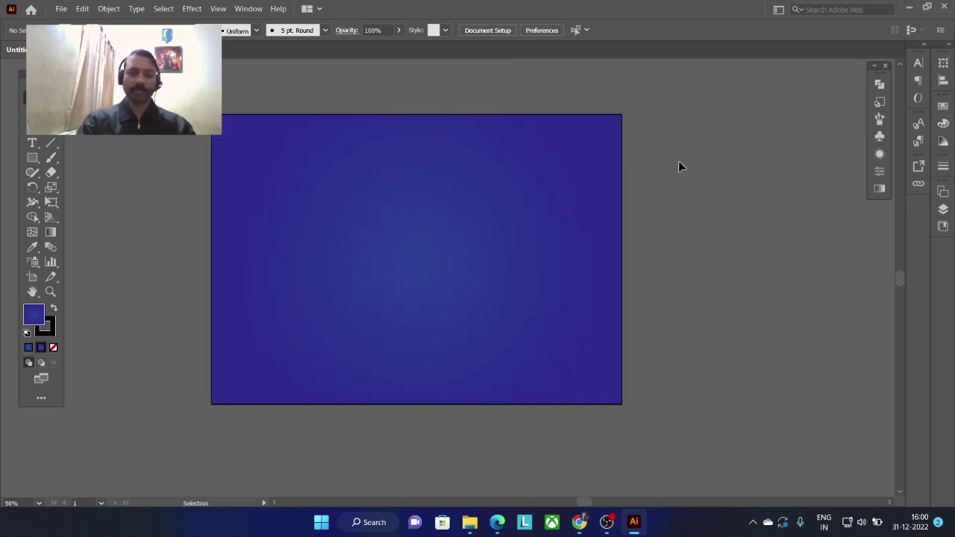
pyautogui.click(880, 102)
pyautogui.click(880, 102)
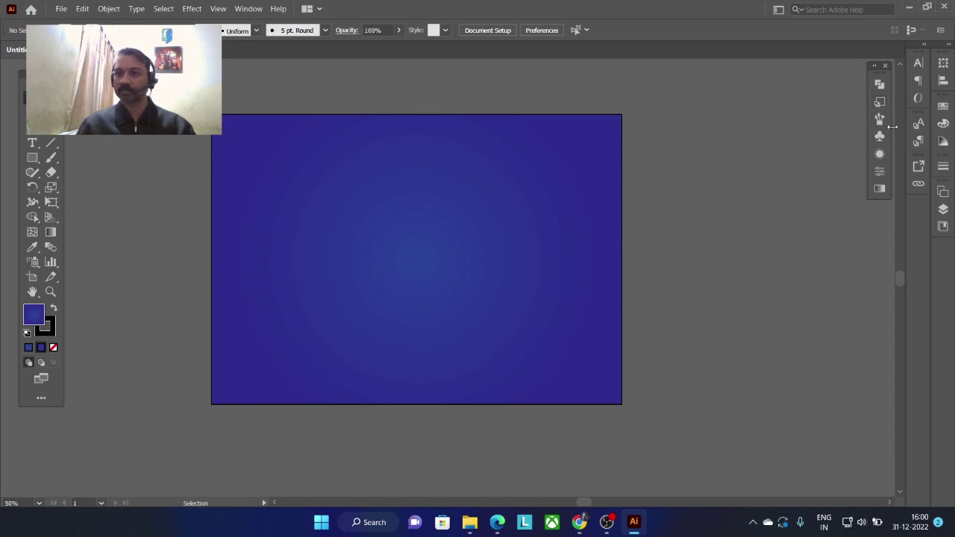
# Rename Artboard 1 as NEW YEAR POSTER.
pyautogui.click(944, 192)
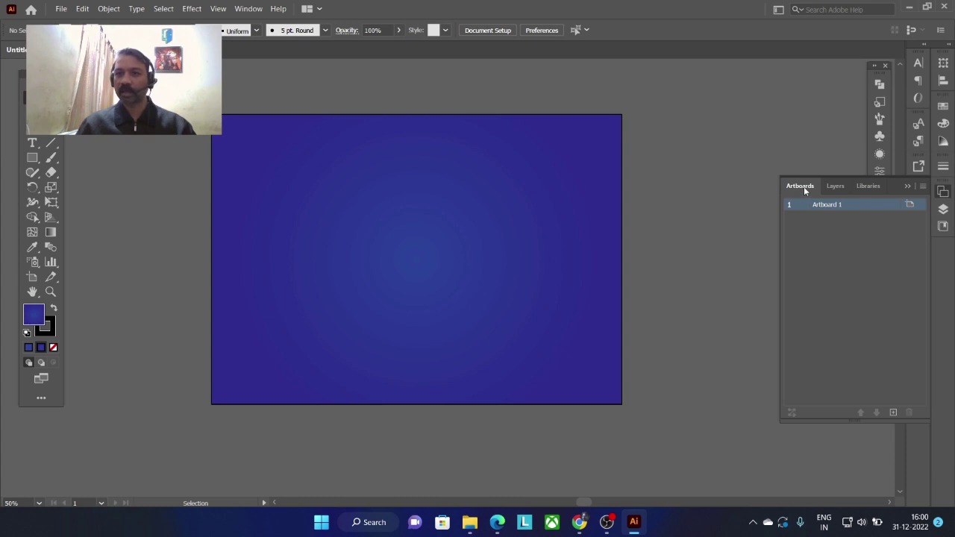
pyautogui.doubleClick(820, 206)
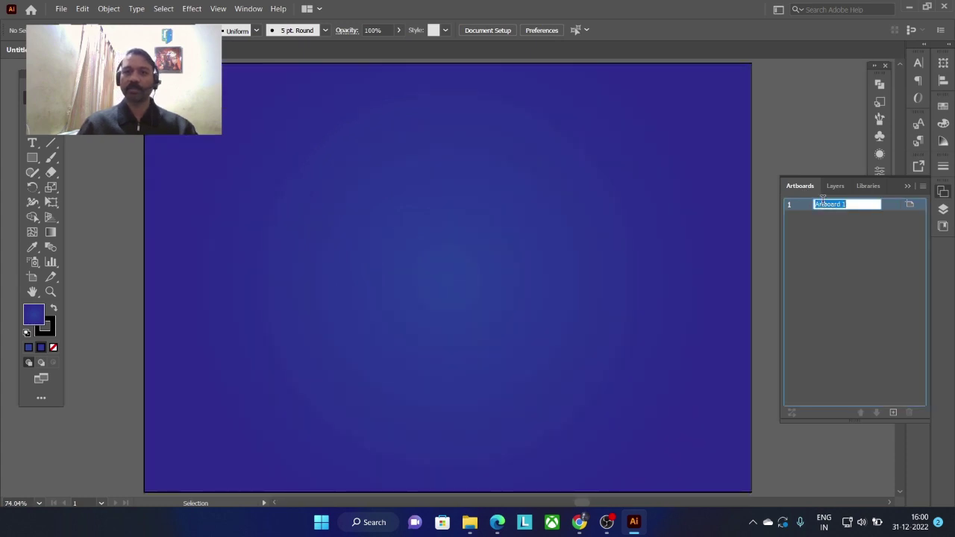
pyautogui.write('Ne')
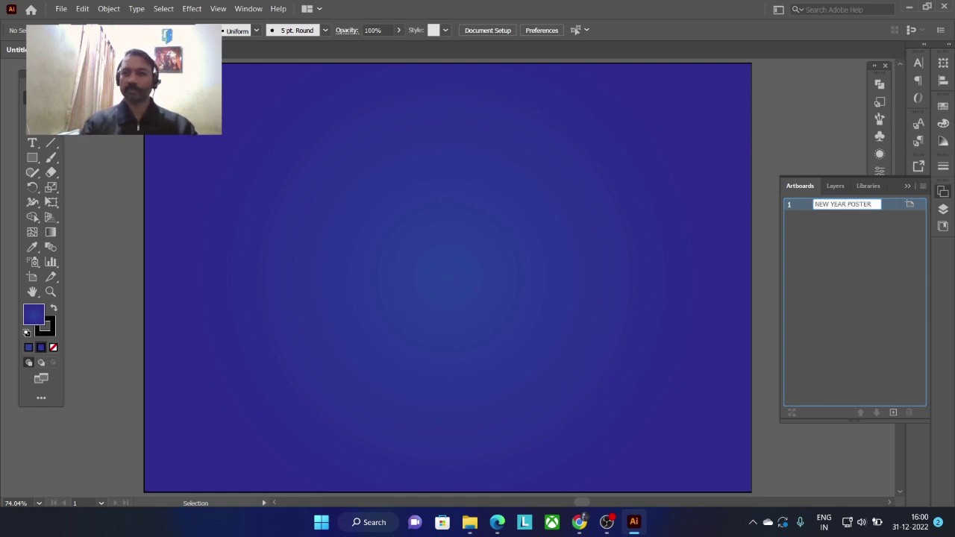
pyautogui.press('Return')
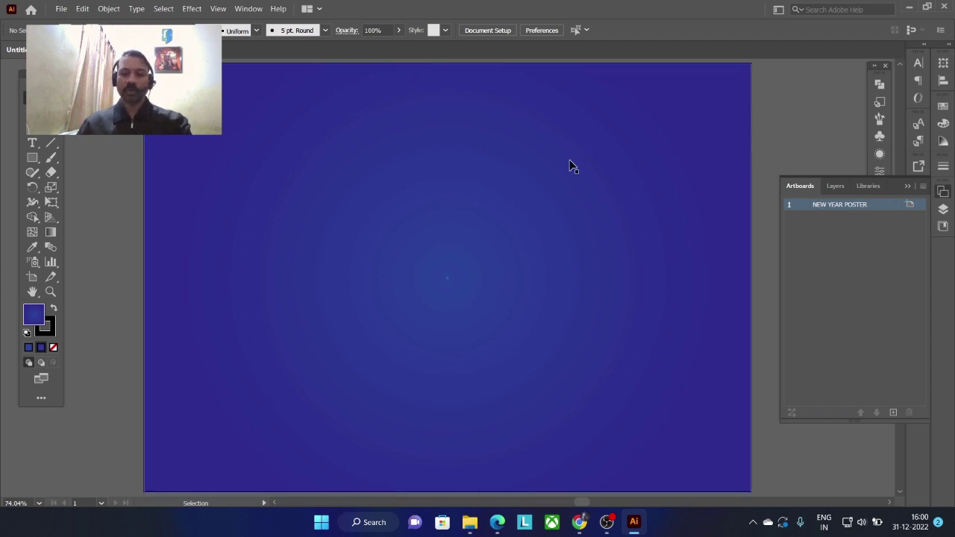
# Add a point text reading 2023 near the middle of the poster and select it.
pyautogui.hotkey('ctrl', '-')
pyautogui.hotkey('ctrl', '-')
pyautogui.moveTo(724, 201); pyautogui.dragTo(610, 206)
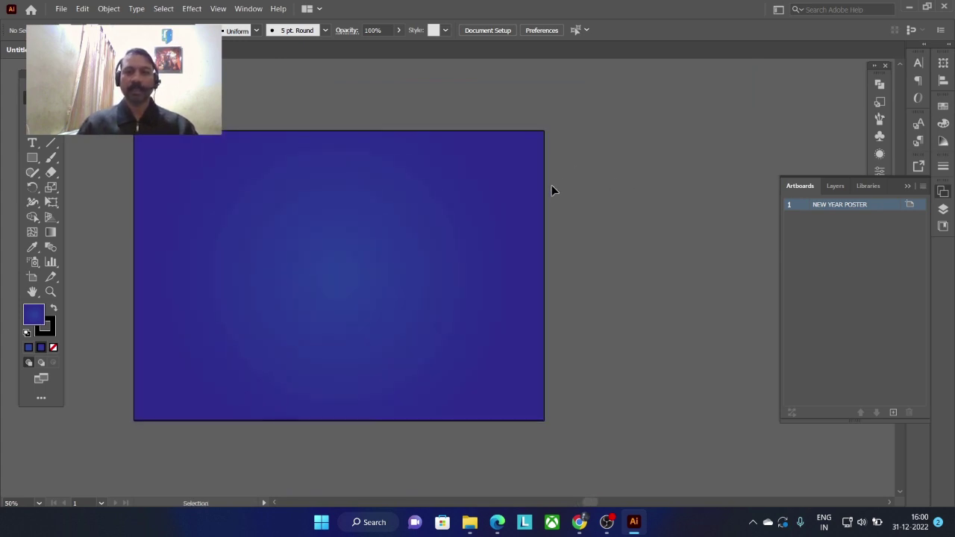
pyautogui.moveTo(375, 260); pyautogui.dragTo(449, 274)
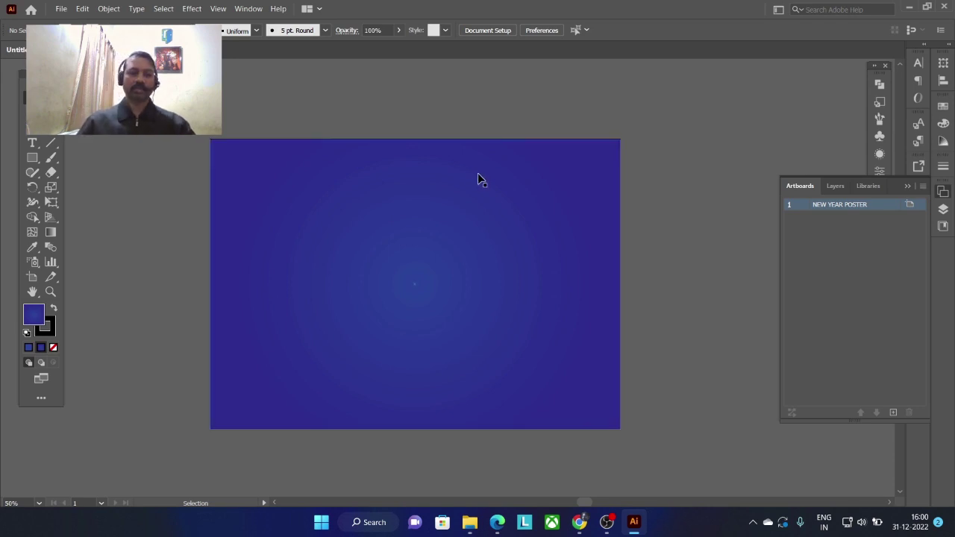
pyautogui.press('t')
pyautogui.click(348, 260)
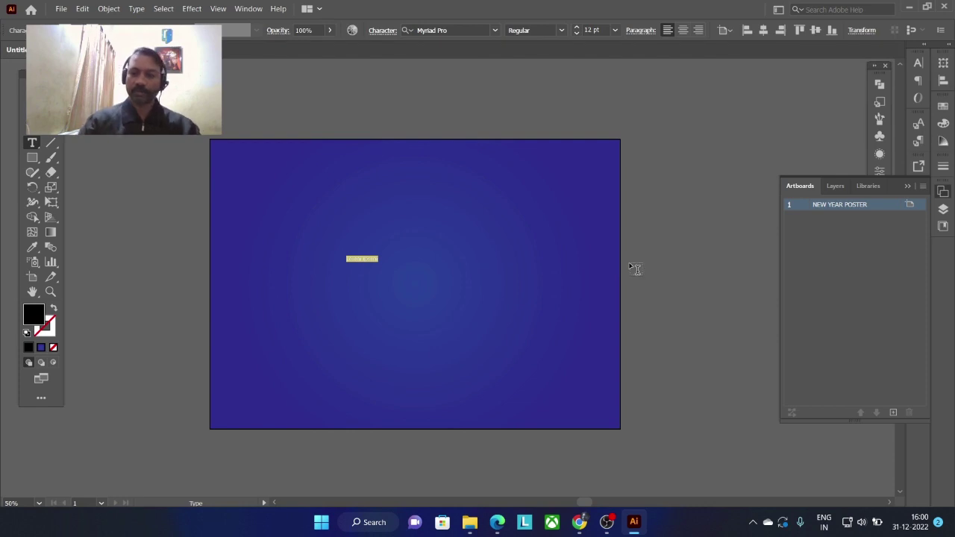
pyautogui.press('BackSpace')
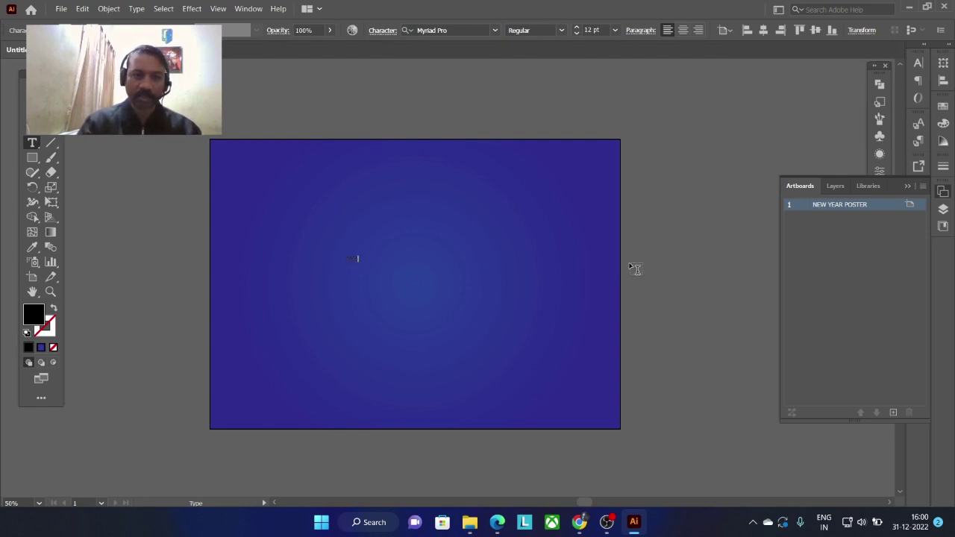
pyautogui.press('Escape')
pyautogui.press('t')
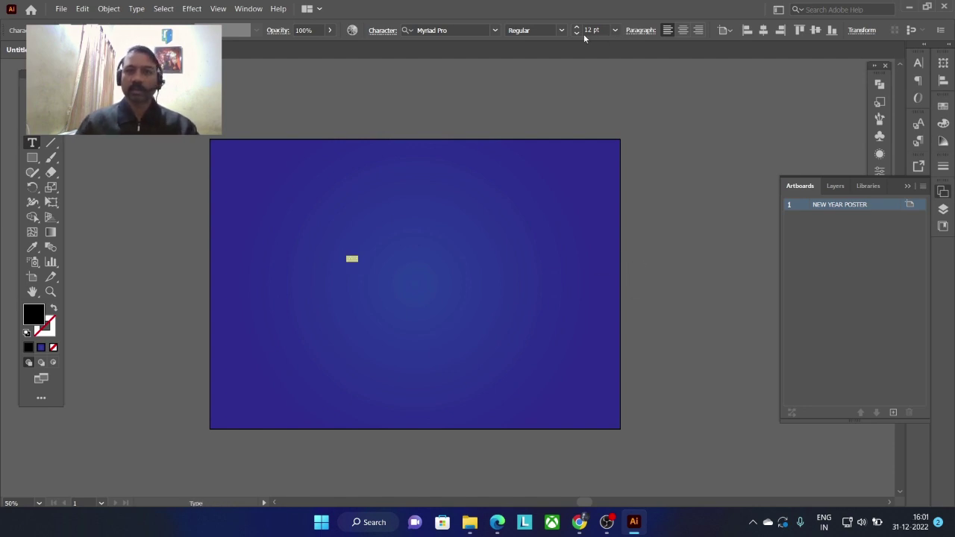
# Set the 2023 text's size to 72 pt and its font to Arial Black.
pyautogui.click(615, 30)
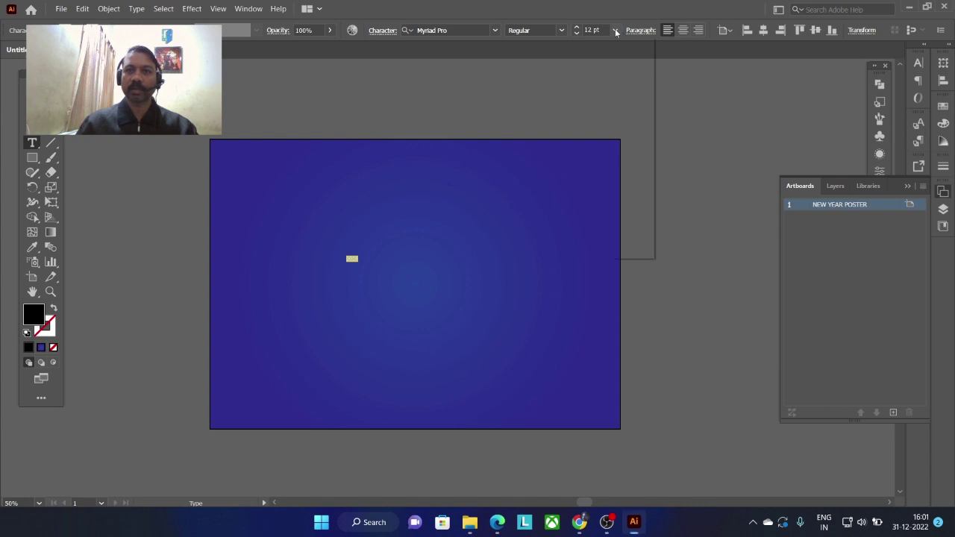
pyautogui.click(632, 252)
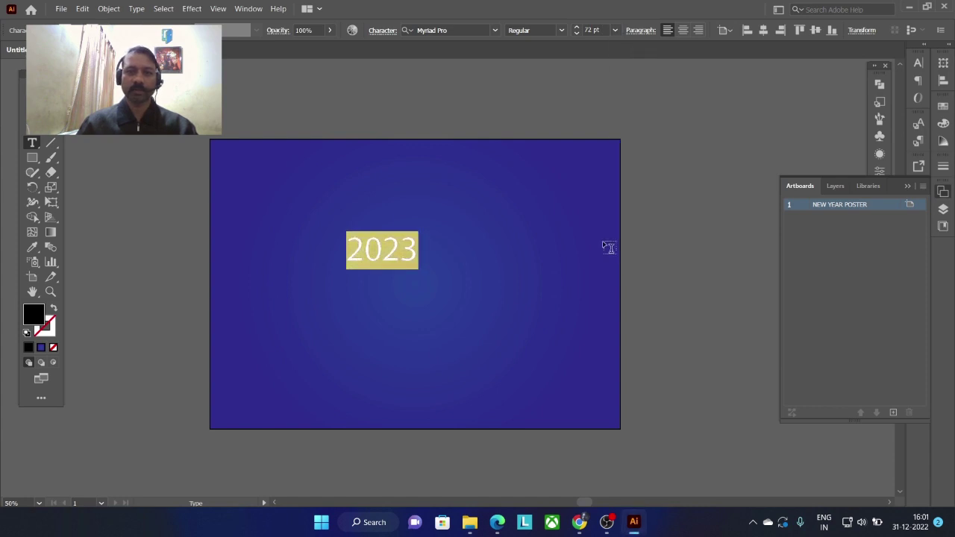
pyautogui.click(483, 29)
pyautogui.press('Down')
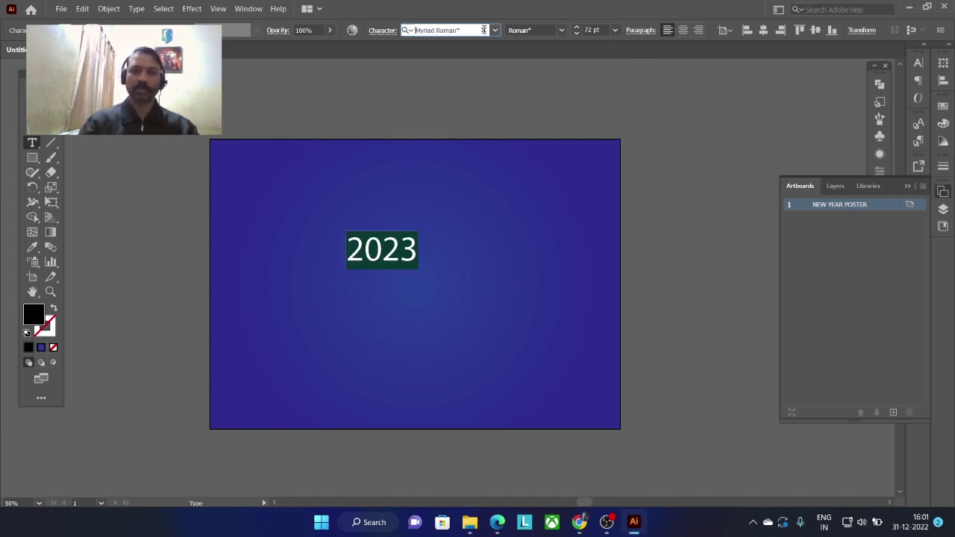
pyautogui.press('Down')
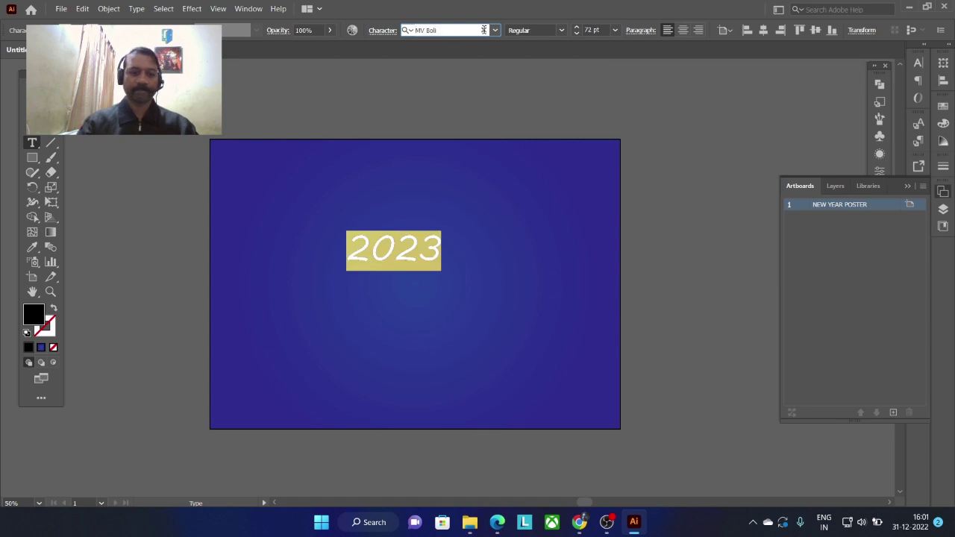
pyautogui.write('ARI')
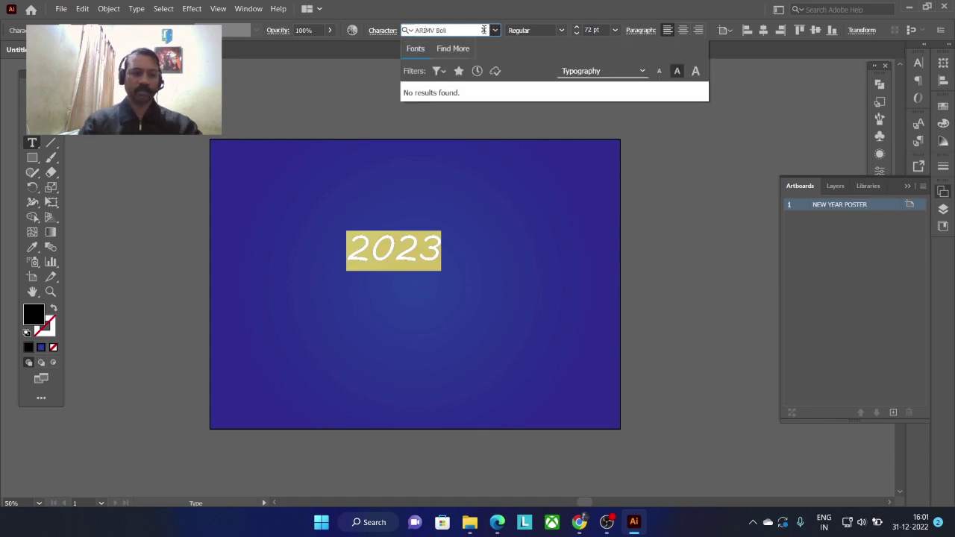
pyautogui.click(484, 30)
pyautogui.write('ARI')
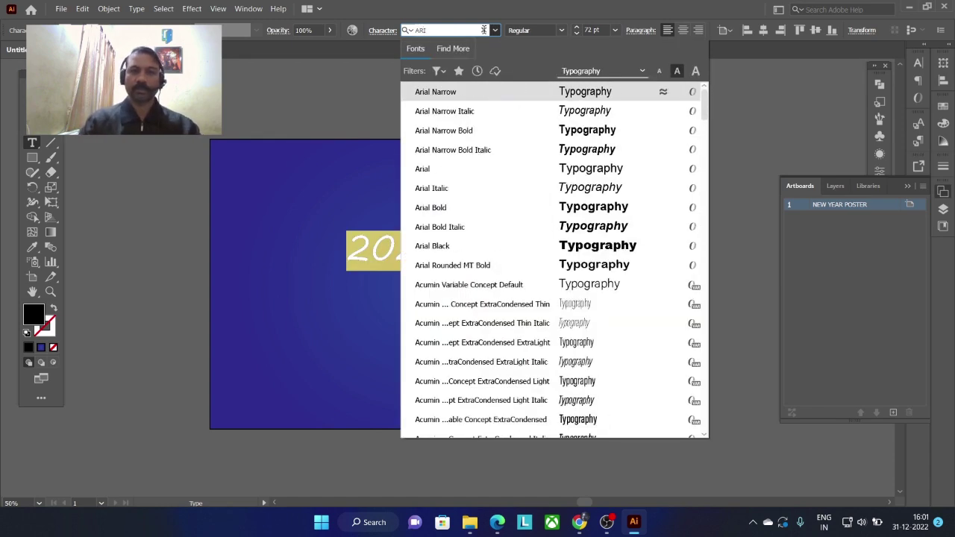
pyautogui.click(457, 246)
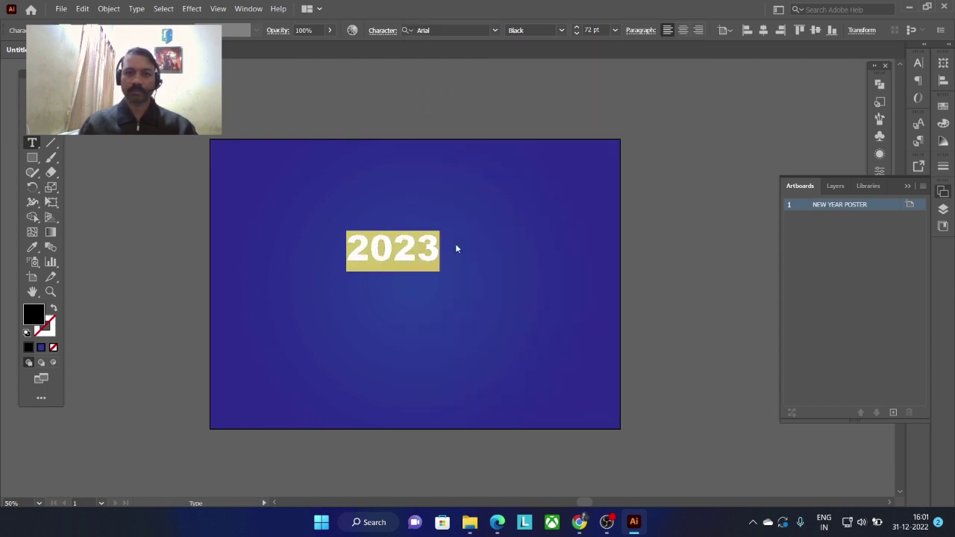
# Scale the 2023 text up to about 117 pt near the poster's centre and fill it with white.
pyautogui.click(22, 96)
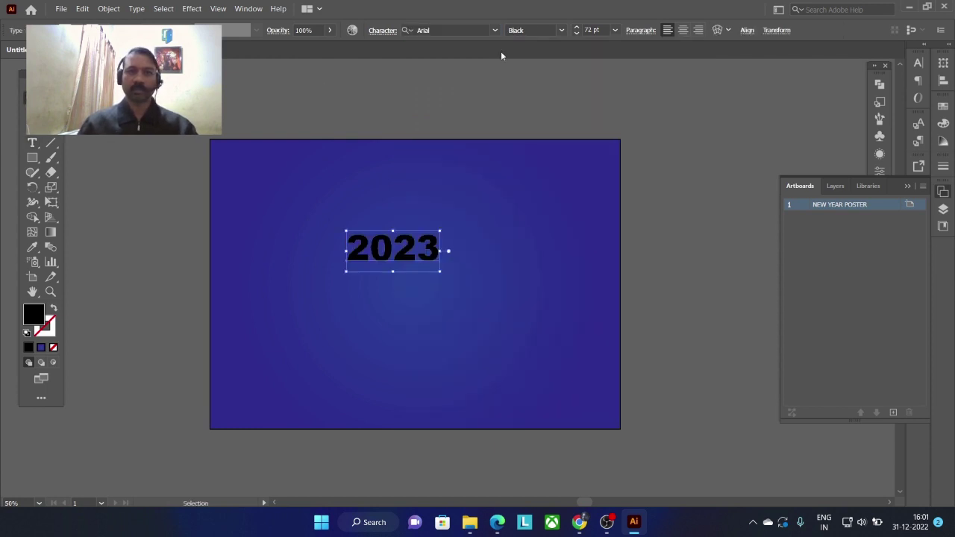
pyautogui.click(561, 30)
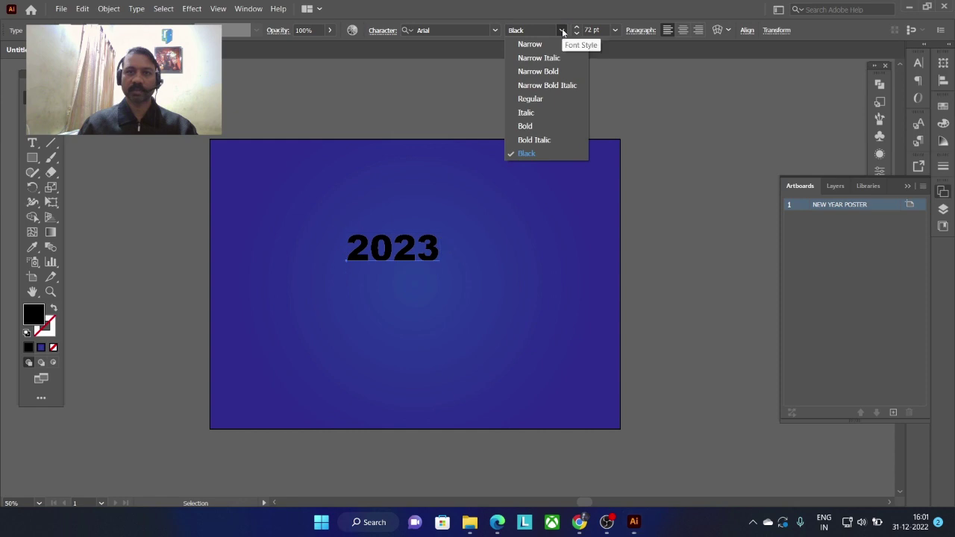
pyautogui.click(562, 30)
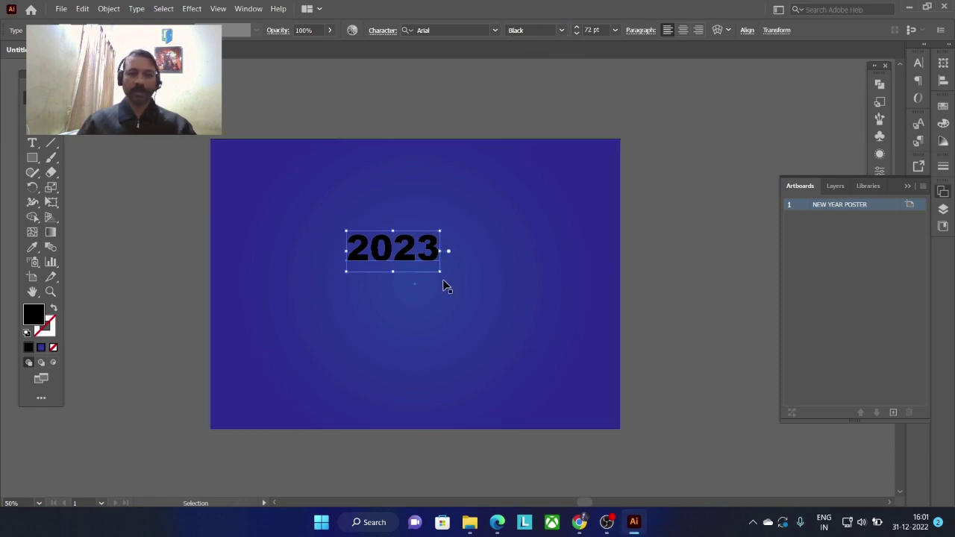
pyautogui.moveTo(443, 271); pyautogui.dragTo(486, 292)
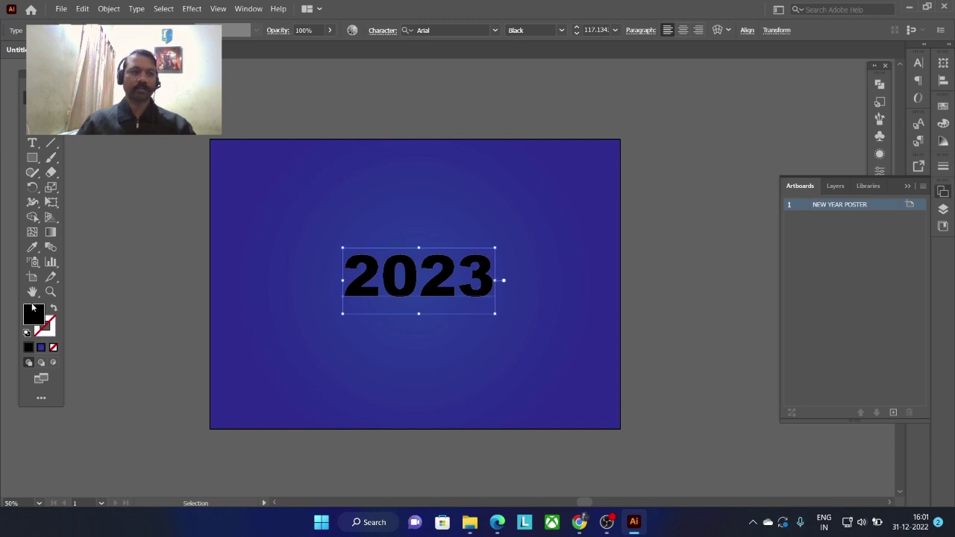
pyautogui.click(37, 29)
pyautogui.click(16, 52)
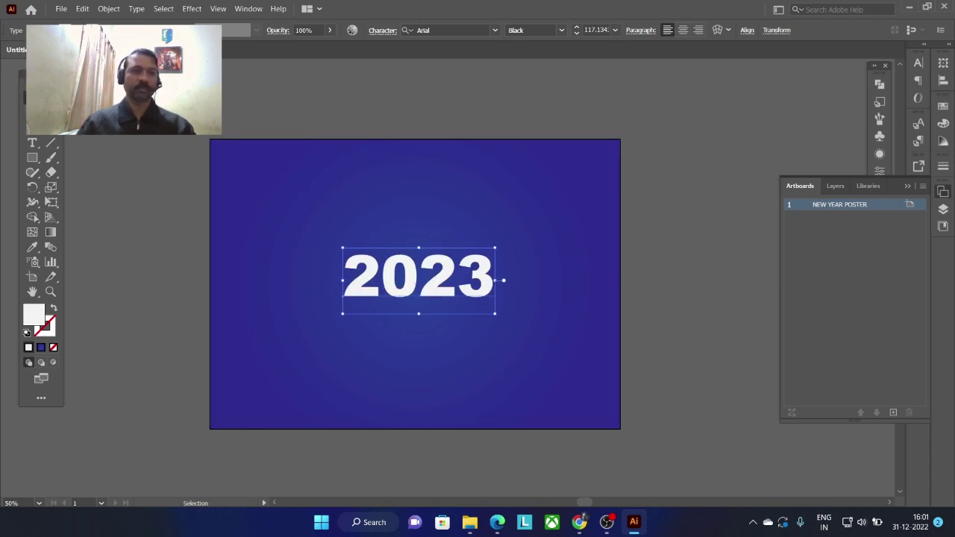
# Expand the 2023 text's object and fill into outlines and enlarge them to about half the poster's width.
pyautogui.click(108, 8)
pyautogui.click(194, 150)
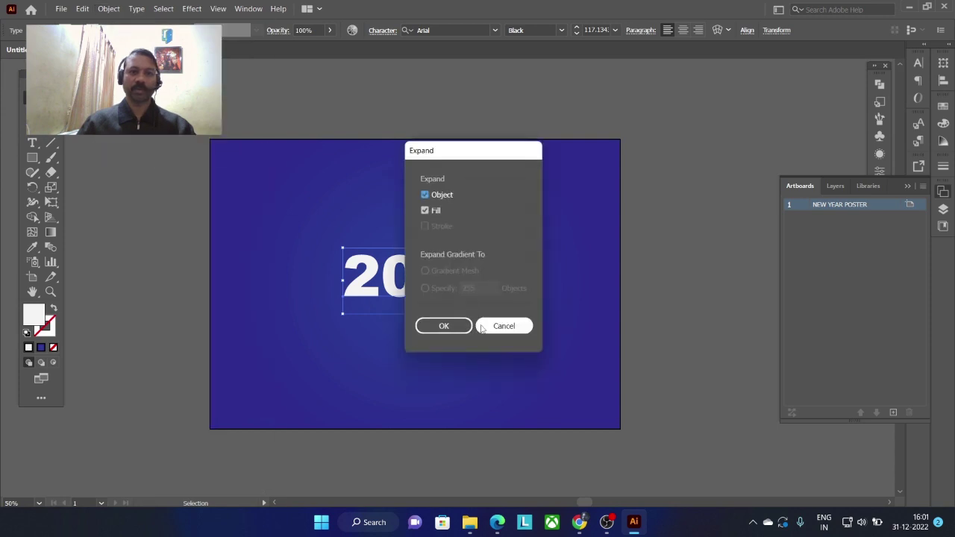
pyautogui.click(443, 318)
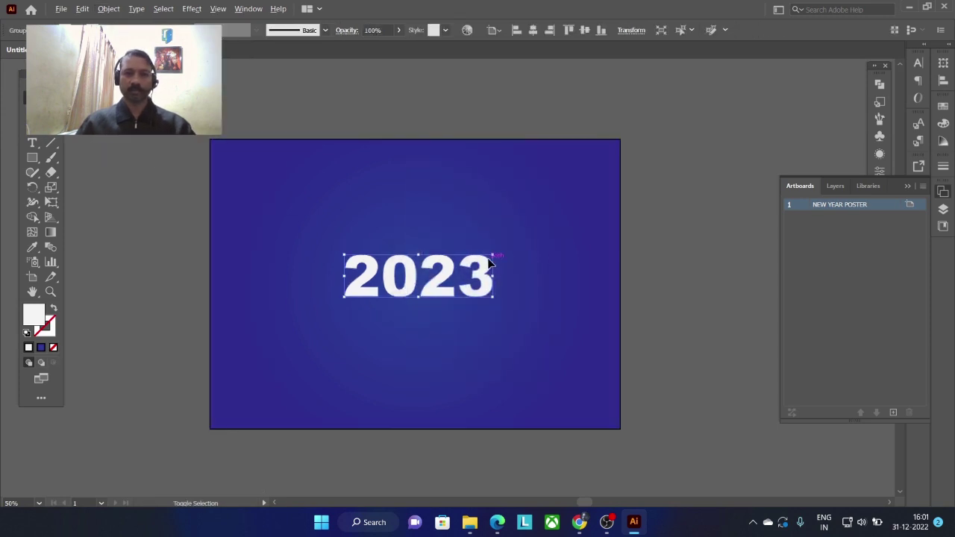
pyautogui.moveTo(493, 255); pyautogui.dragTo(521, 228)
pyautogui.click(597, 211)
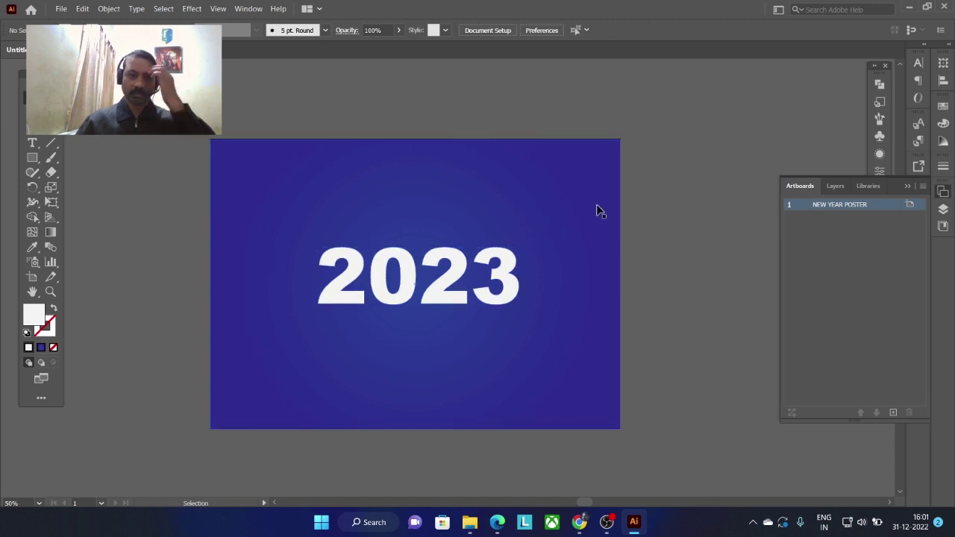
# Ungroup the expanded 2023 outlines into separate digits and deselect them.
pyautogui.click(388, 265)
pyautogui.rightClick(387, 262)
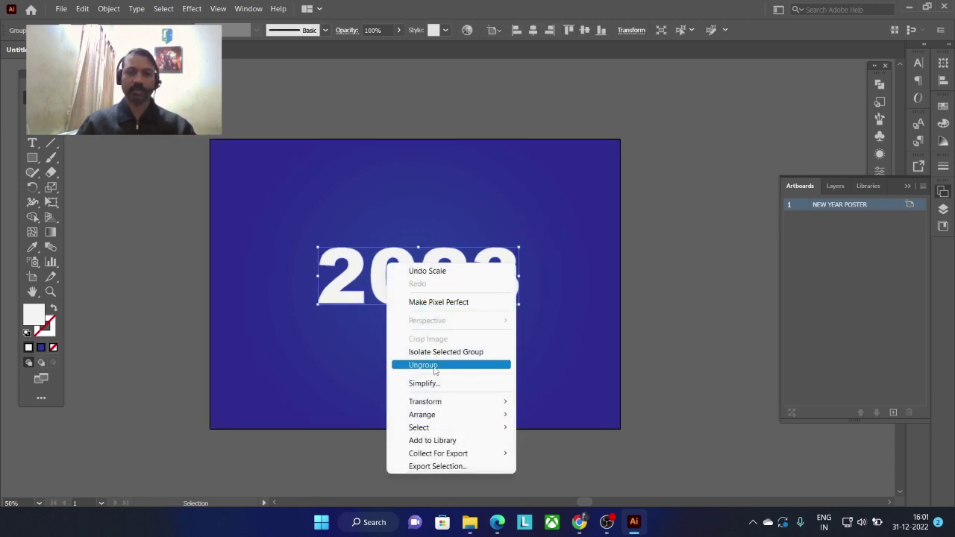
pyautogui.click(434, 366)
pyautogui.click(673, 232)
# Apply a 3D Extrude & Bevel effect to the first digit 2, rotated to about -7°, 22° and -5°, with the preview visible.
pyautogui.click(342, 286)
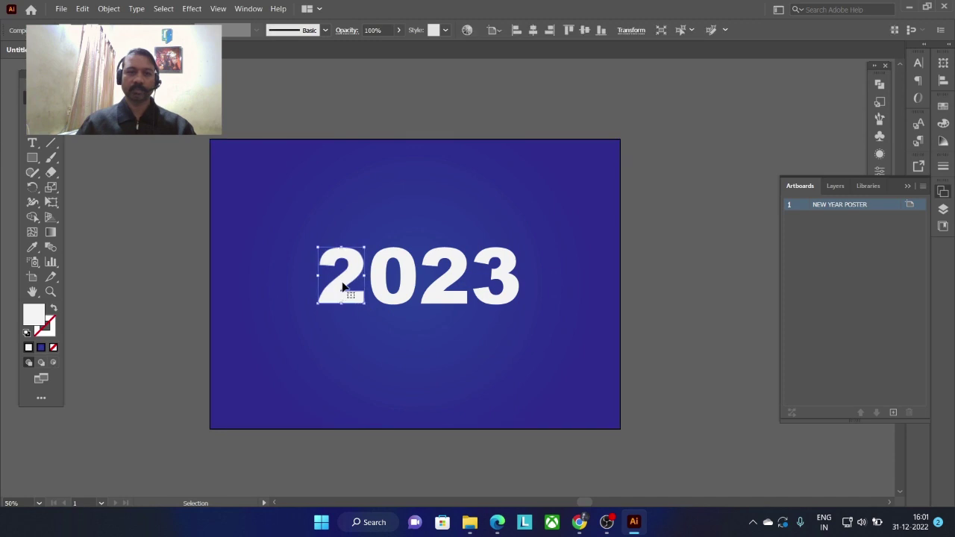
pyautogui.click(191, 9)
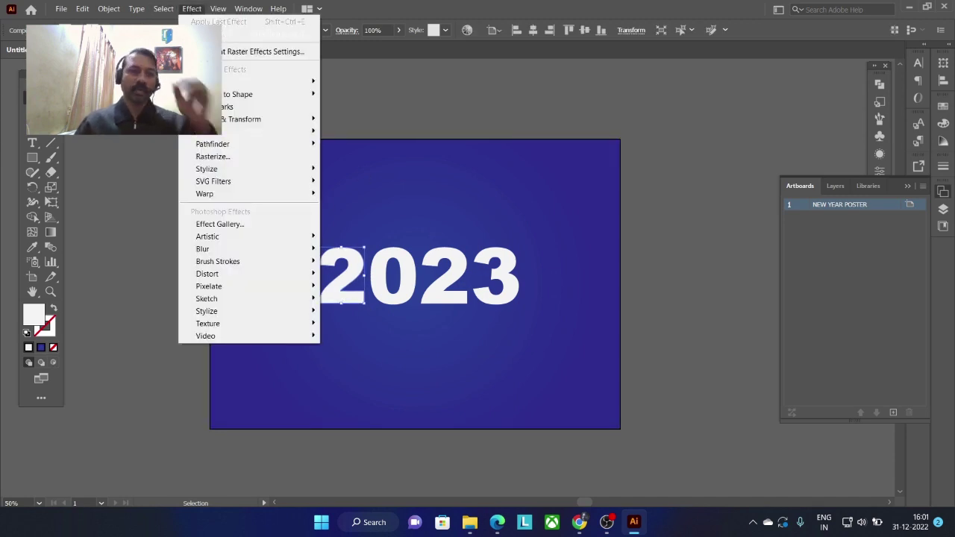
pyautogui.moveTo(244, 85)
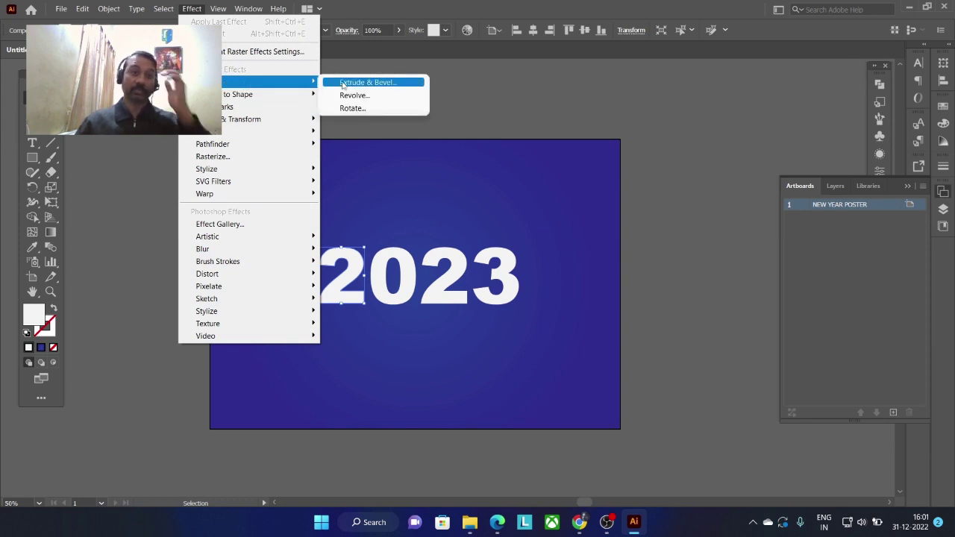
pyautogui.click(367, 82)
pyautogui.moveTo(237, 90); pyautogui.dragTo(677, 82)
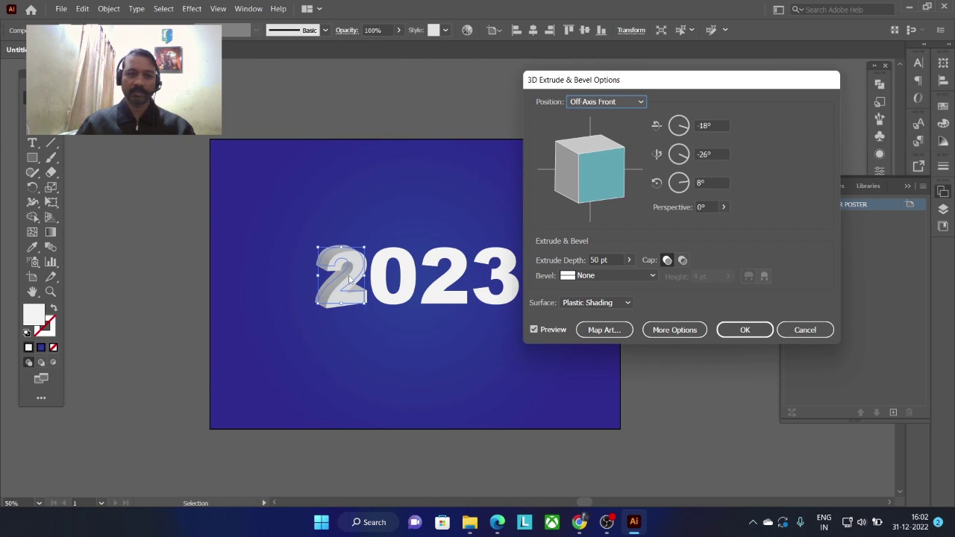
pyautogui.moveTo(601, 188)
pyautogui.mouseDown()
pyautogui.moveTo(580, 171)
pyautogui.moveTo(596, 188)
pyautogui.moveTo(578, 195)
pyautogui.moveTo(604, 181)
pyautogui.moveTo(584, 181)
pyautogui.mouseUp()
pyautogui.moveTo(622, 157)
pyautogui.mouseDown()
pyautogui.moveTo(630, 202)
pyautogui.moveTo(615, 188)
pyautogui.mouseUp()
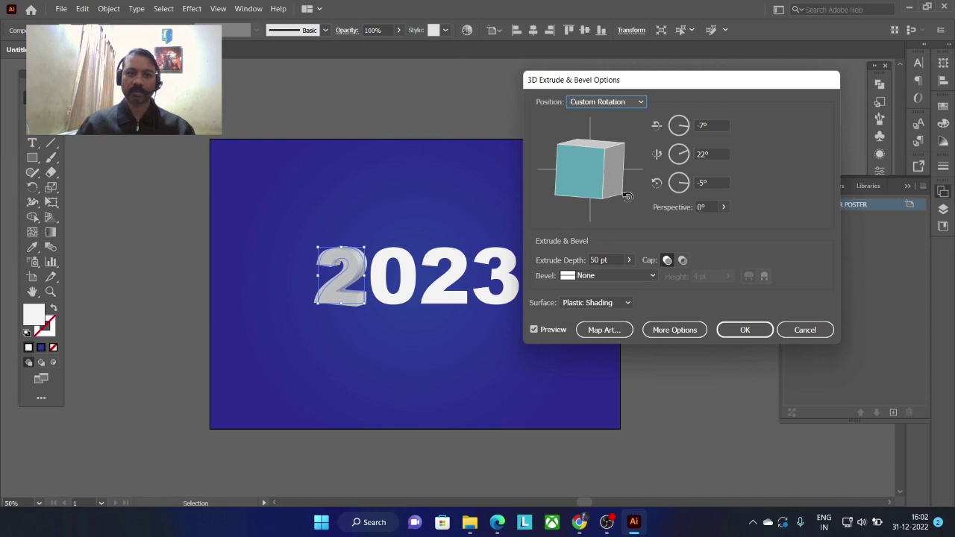
# Try an extrude depth of 100 pt on the first digit and return the depth to 50 pt.
pyautogui.click(621, 265)
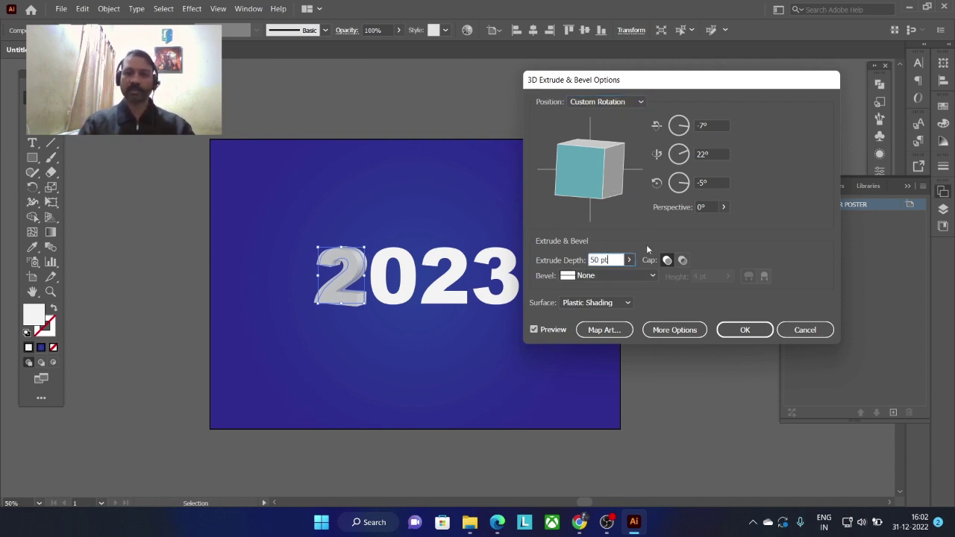
pyautogui.hotkey('shift', 'Left')
pyautogui.hotkey('shift', 'Left')
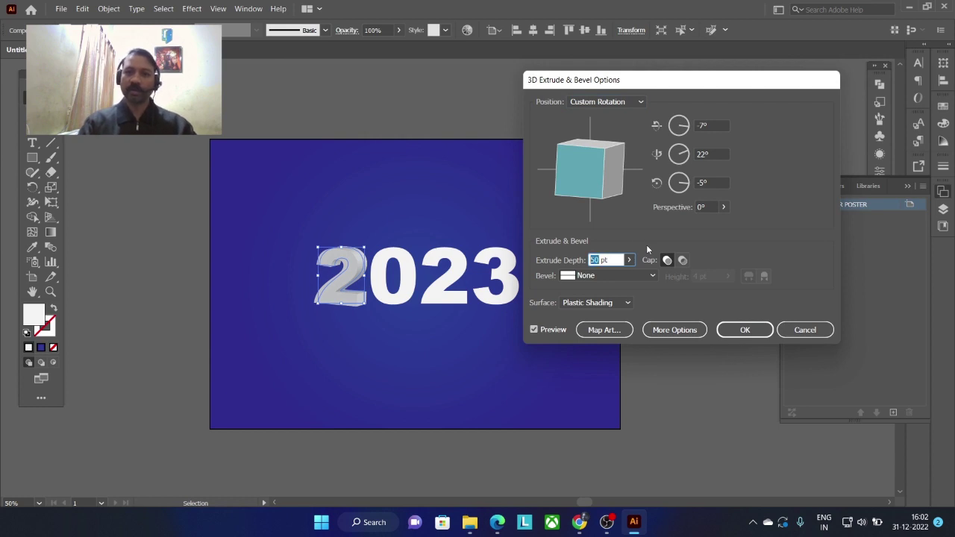
pyautogui.write('100')
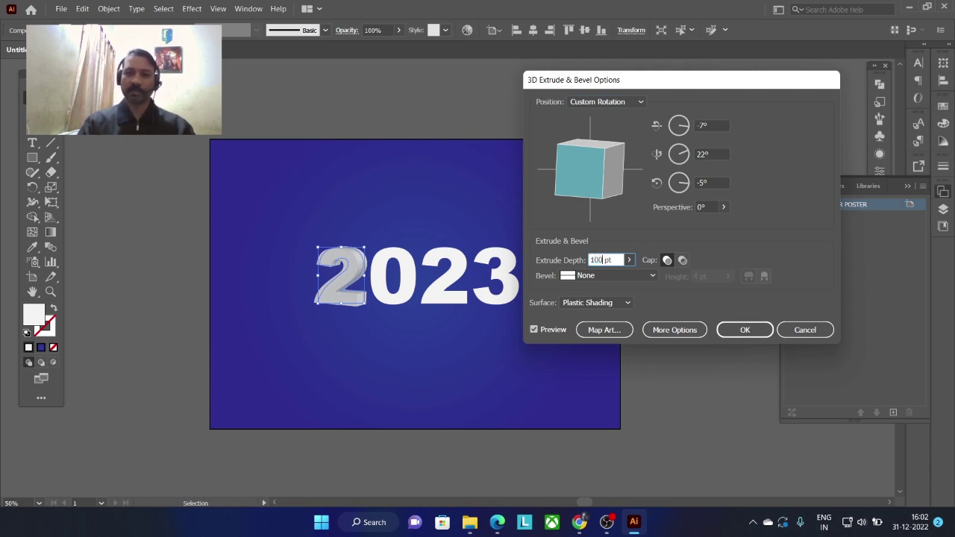
pyautogui.click(609, 277)
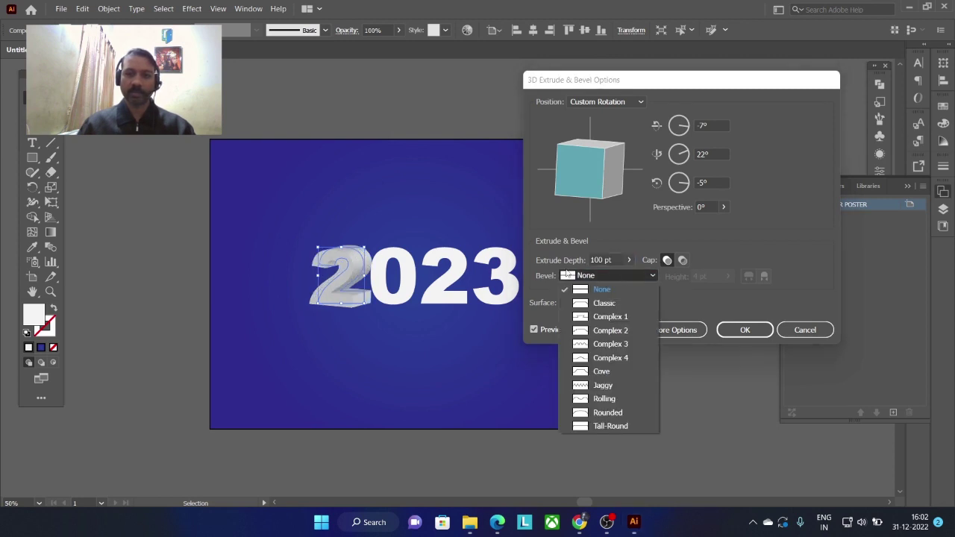
pyautogui.click(611, 260)
pyautogui.click(612, 259)
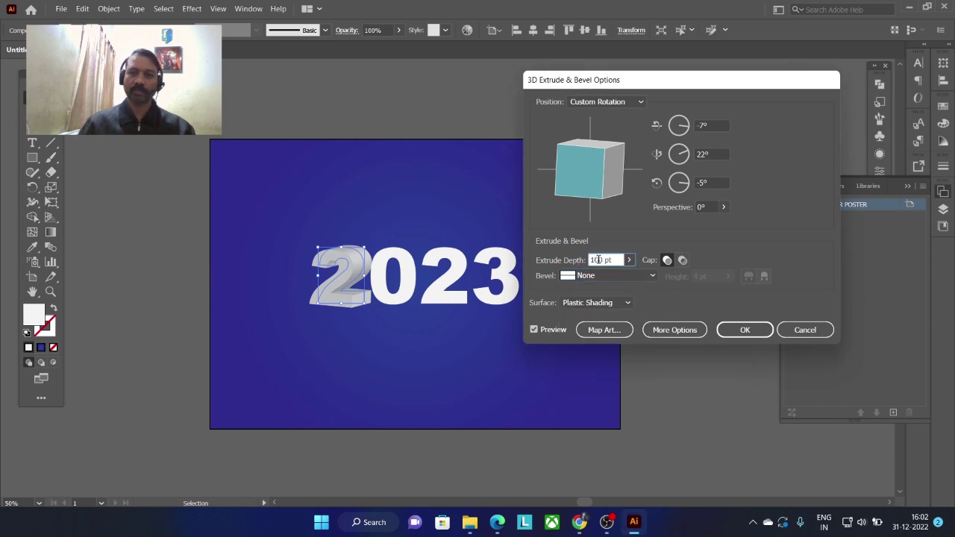
pyautogui.tripleClick(612, 259)
pyautogui.write('50')
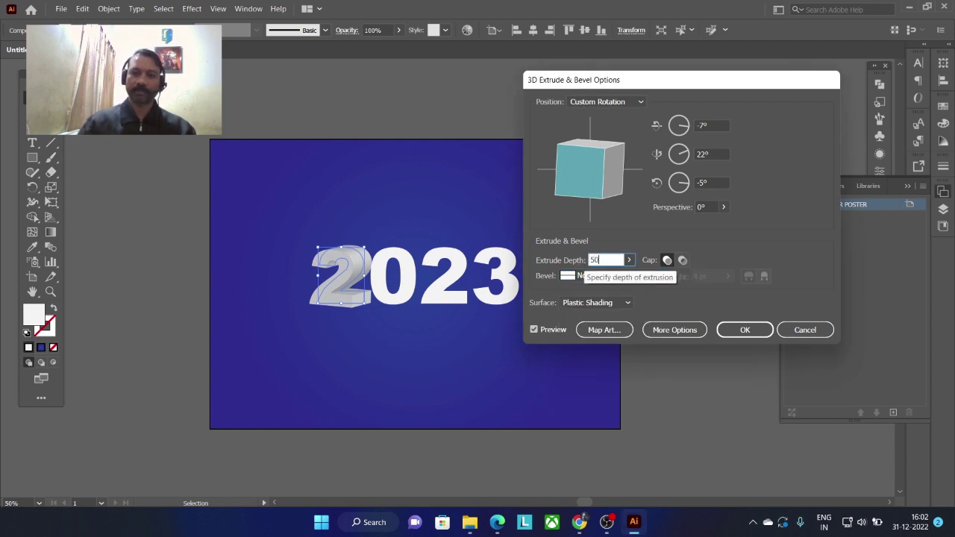
# Preview the extruded digit with its cap off for a hollow look and return to the solid cap.
pyautogui.click(683, 261)
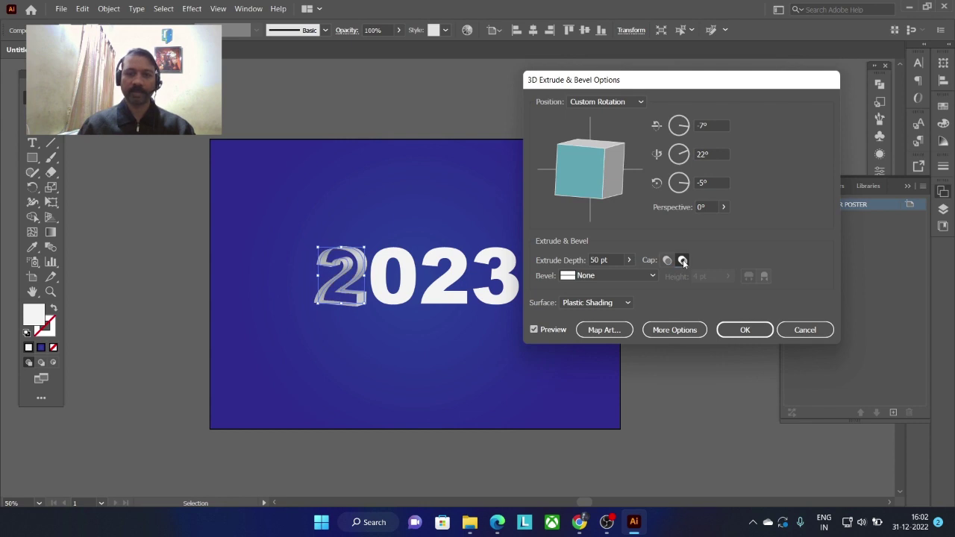
pyautogui.click(668, 261)
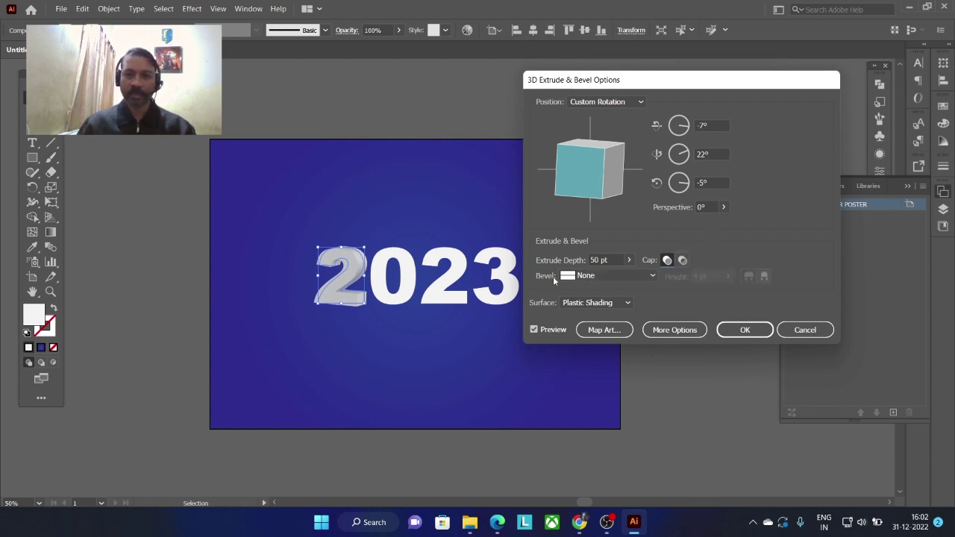
# Add a Classic bevel with a height of 2 pt to the first digit and apply the 3D effect.
pyautogui.click(597, 276)
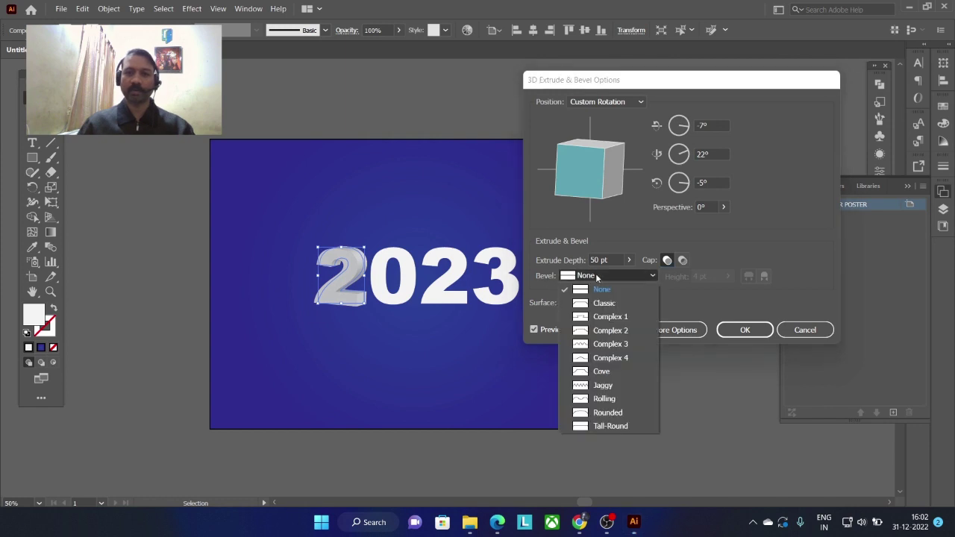
pyautogui.click(604, 303)
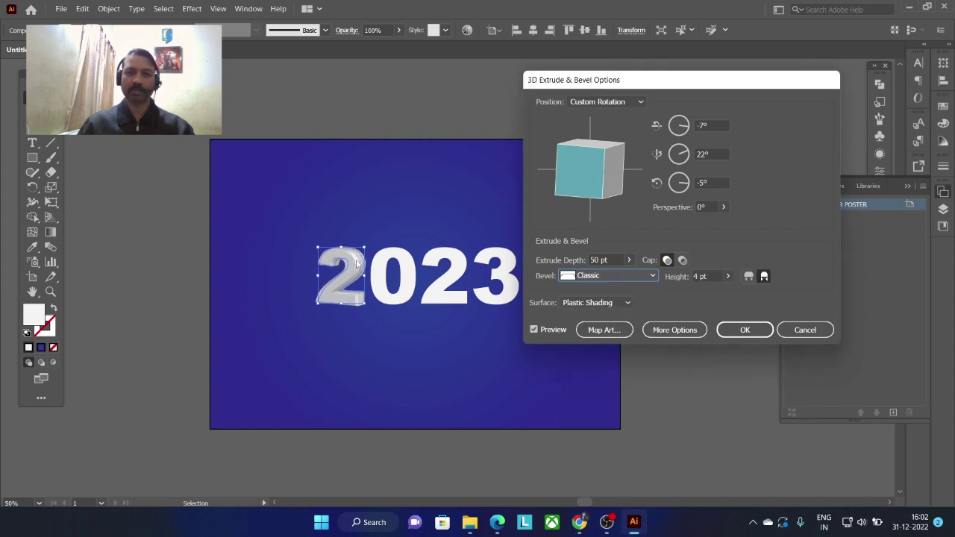
pyautogui.click(705, 276)
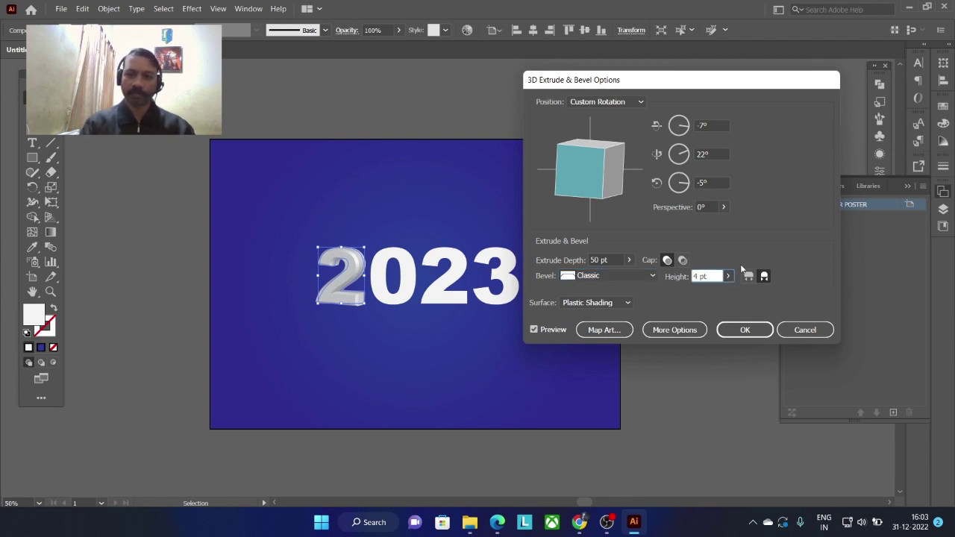
pyautogui.press('Up')
pyautogui.press('Down')
pyautogui.press('Down')
pyautogui.press('Down')
pyautogui.press('Down')
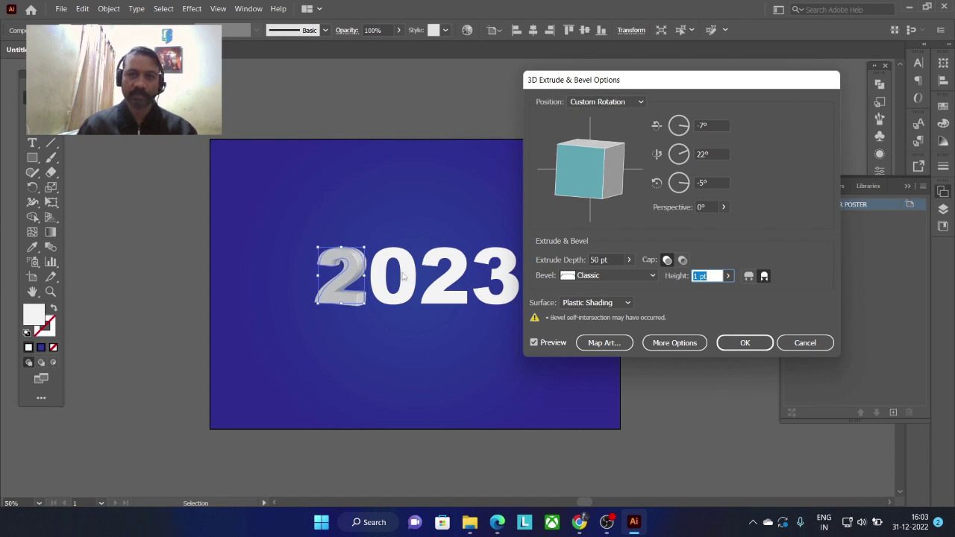
pyautogui.press('Up')
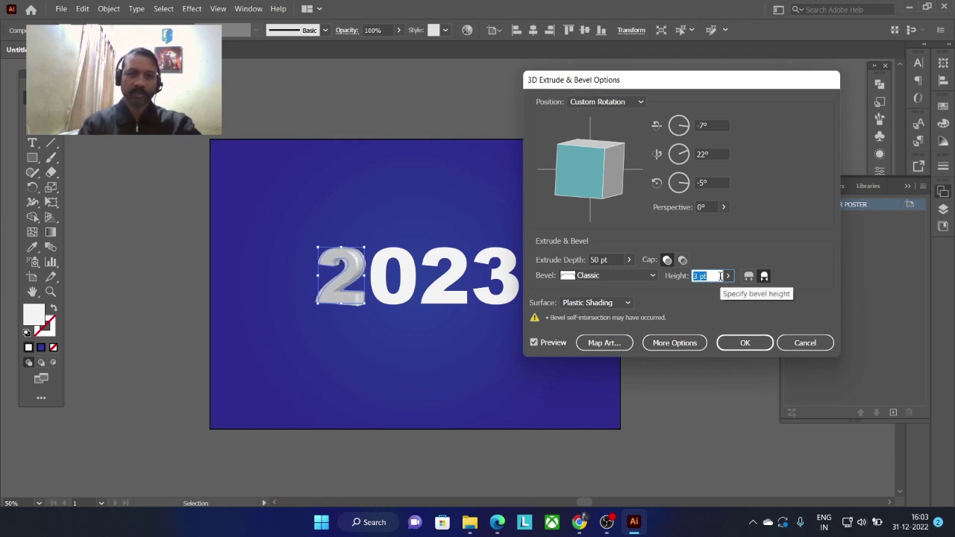
pyautogui.press('Down')
pyautogui.press('Up')
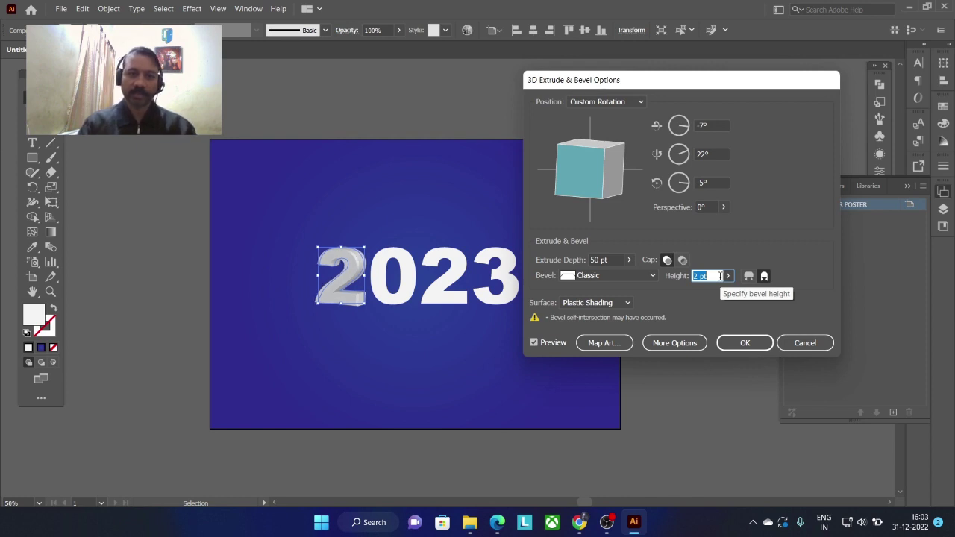
pyautogui.press('Down')
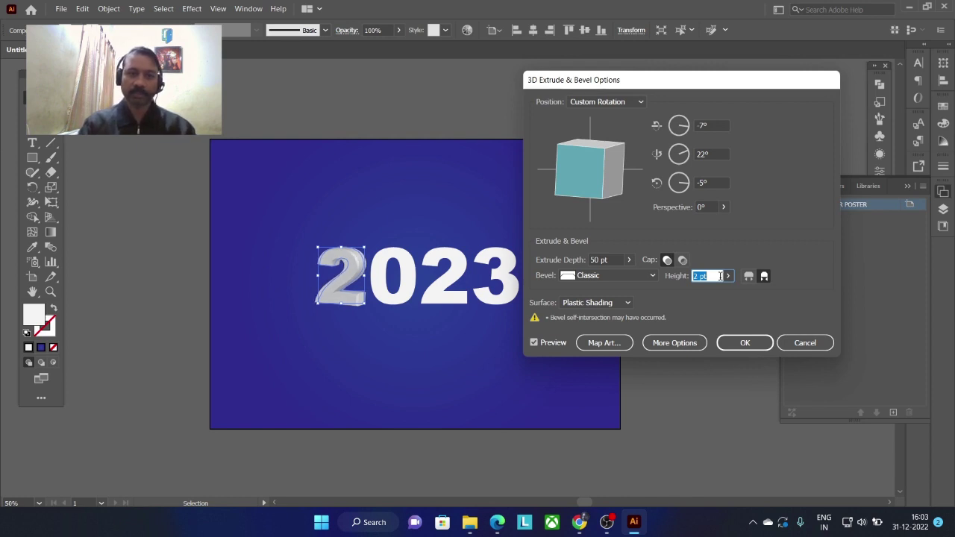
pyautogui.press('Up')
pyautogui.press('Down')
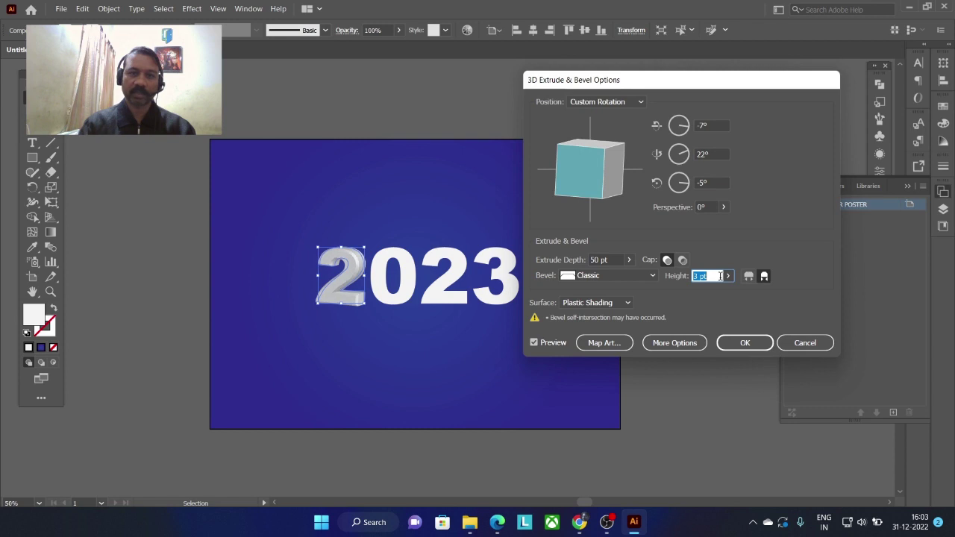
pyautogui.press('Up')
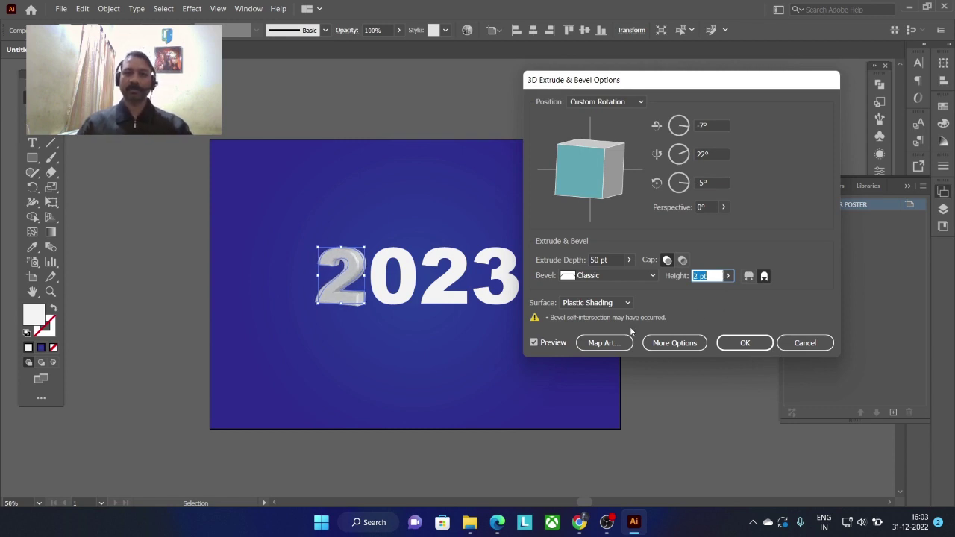
pyautogui.click(755, 345)
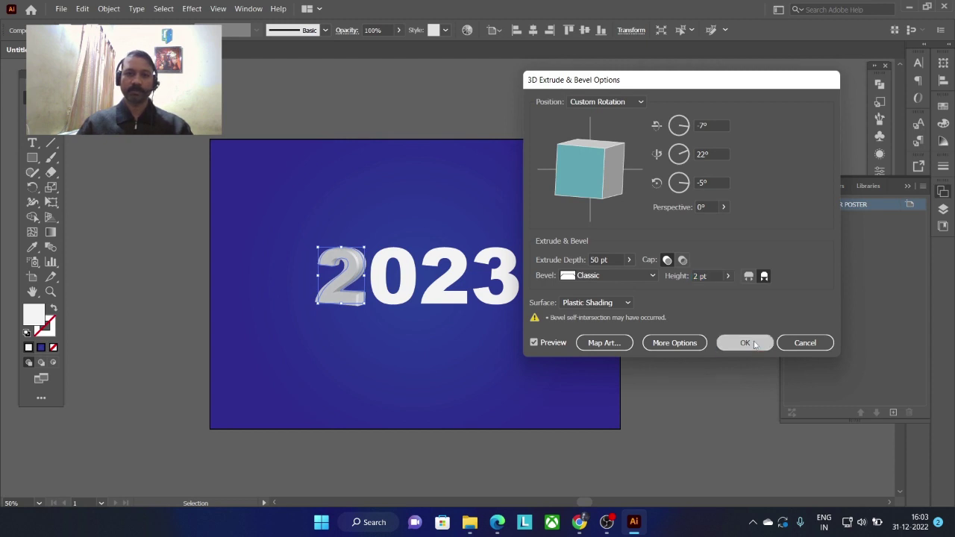
# Apply the same Extrude & Bevel effect to the 0, the second 2 and the 3, one at a time, and deselect.
pyautogui.click(404, 260)
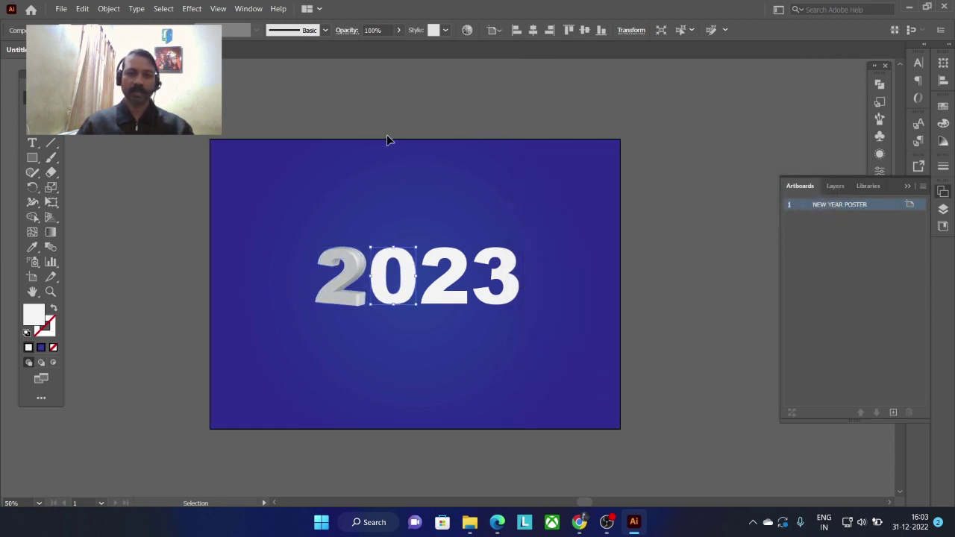
pyautogui.click(192, 9)
pyautogui.click(206, 22)
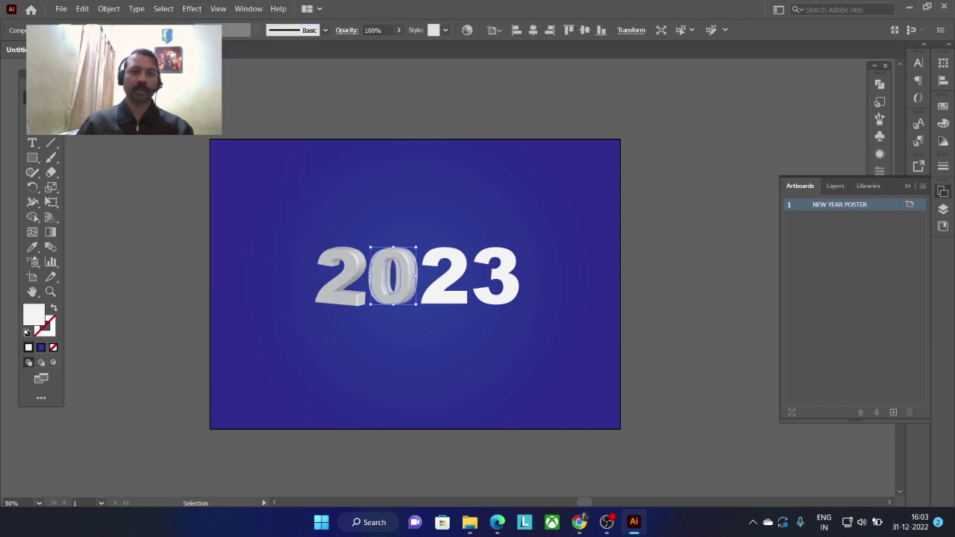
pyautogui.click(445, 268)
pyautogui.click(191, 9)
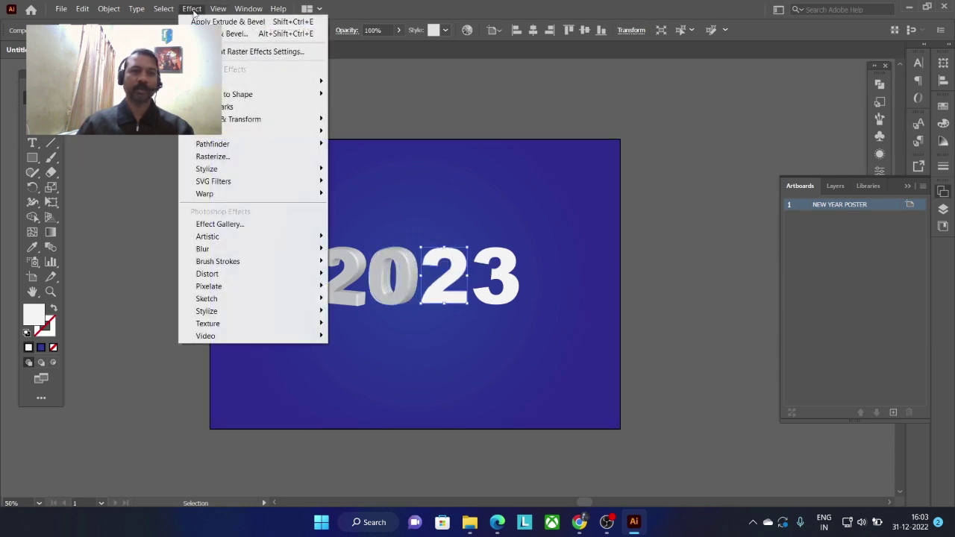
pyautogui.click(227, 22)
pyautogui.click(507, 263)
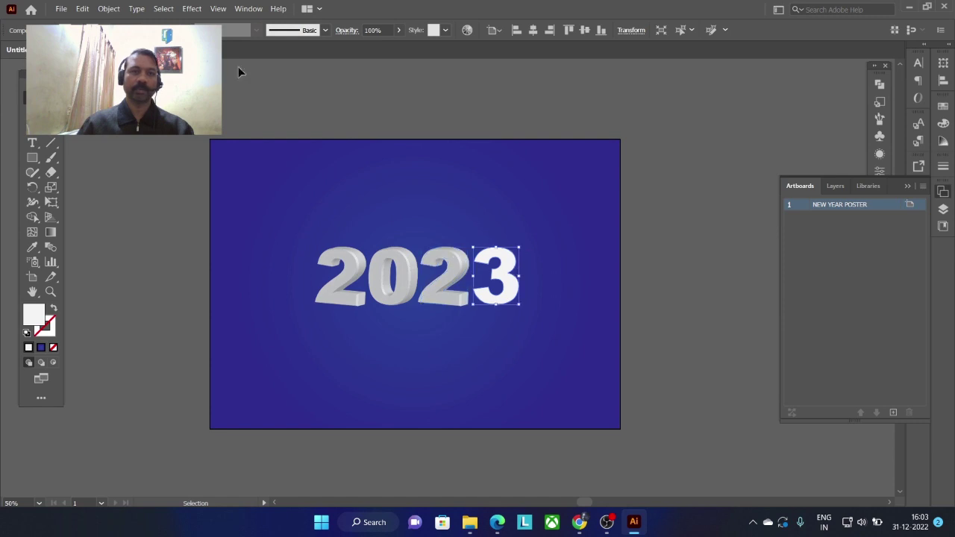
pyautogui.click(192, 9)
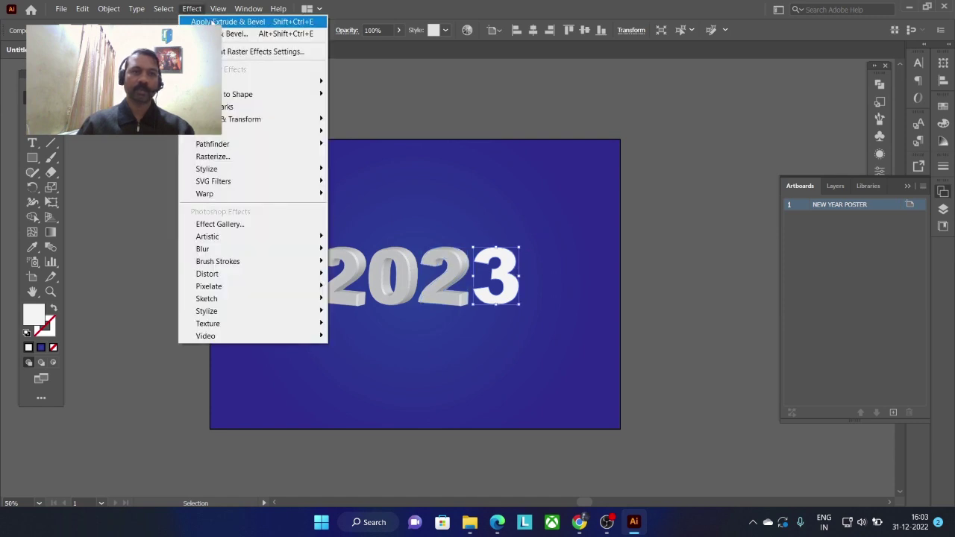
pyautogui.click(214, 22)
pyautogui.click(644, 215)
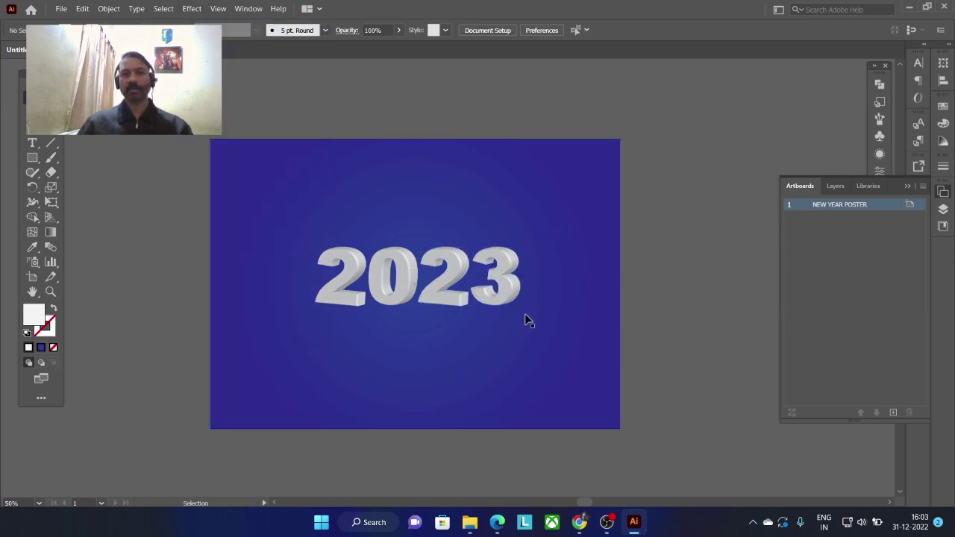
# Edit the 3D Extrude & Bevel effect of the digit 0, rotating it to about 0°, 12° and 20°.
pyautogui.click(395, 292)
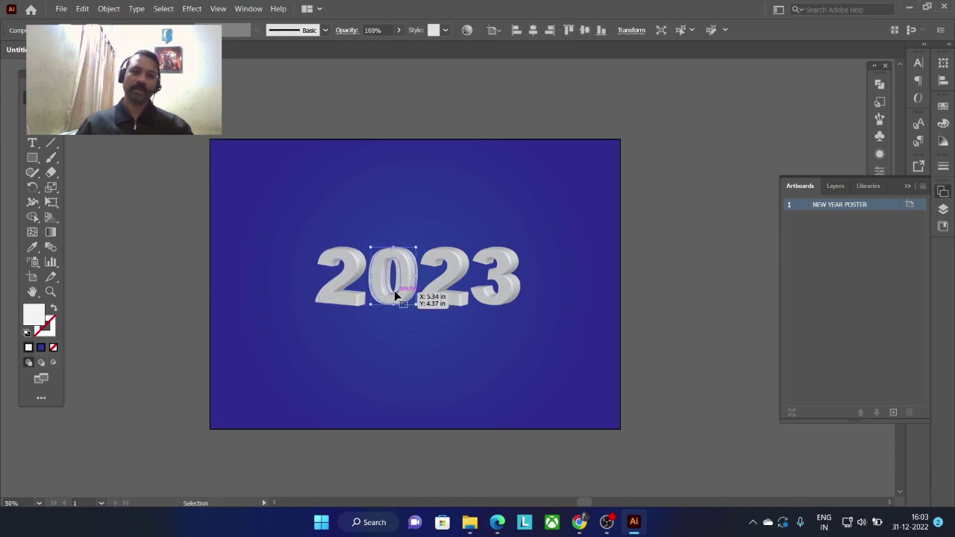
pyautogui.click(907, 187)
pyautogui.click(880, 154)
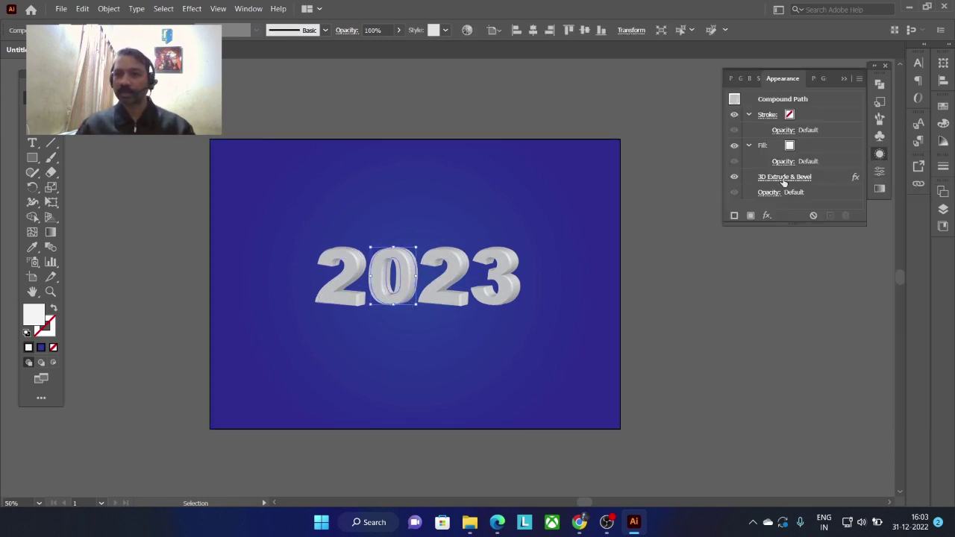
pyautogui.click(784, 179)
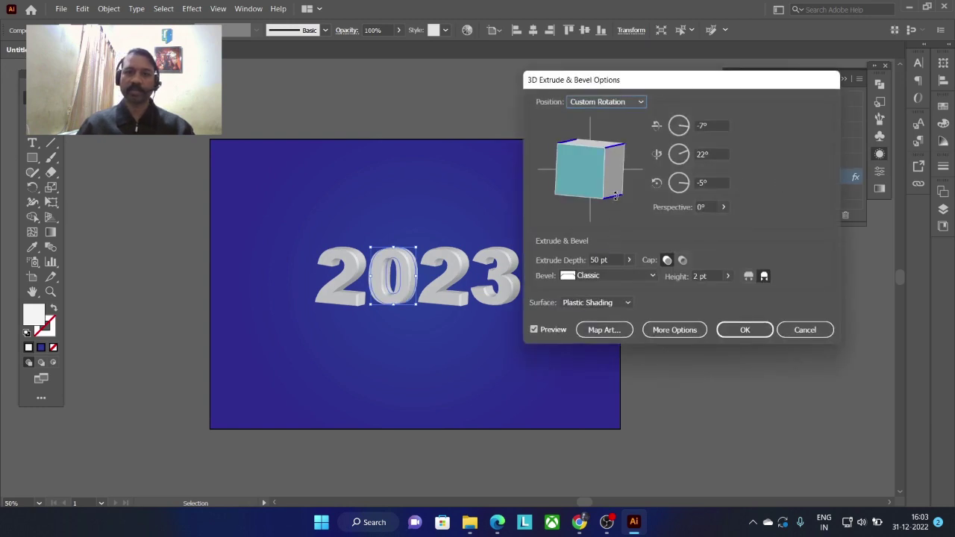
pyautogui.moveTo(629, 197)
pyautogui.mouseDown()
pyautogui.moveTo(594, 183)
pyautogui.moveTo(631, 189)
pyautogui.moveTo(567, 168)
pyautogui.mouseUp()
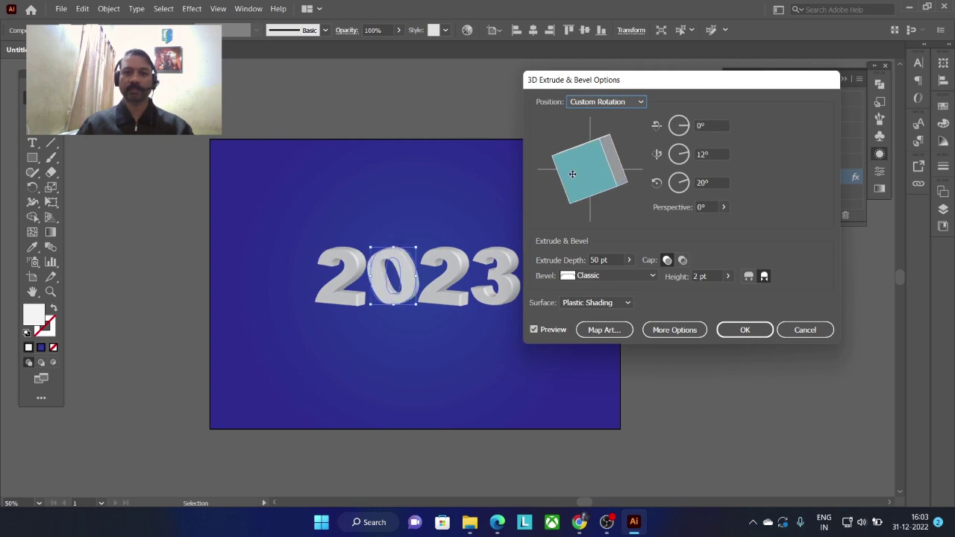
pyautogui.click(745, 330)
# Edit the 3D effect of the digit 3, rotating it to about -2°, 18° and 12°.
pyautogui.click(499, 289)
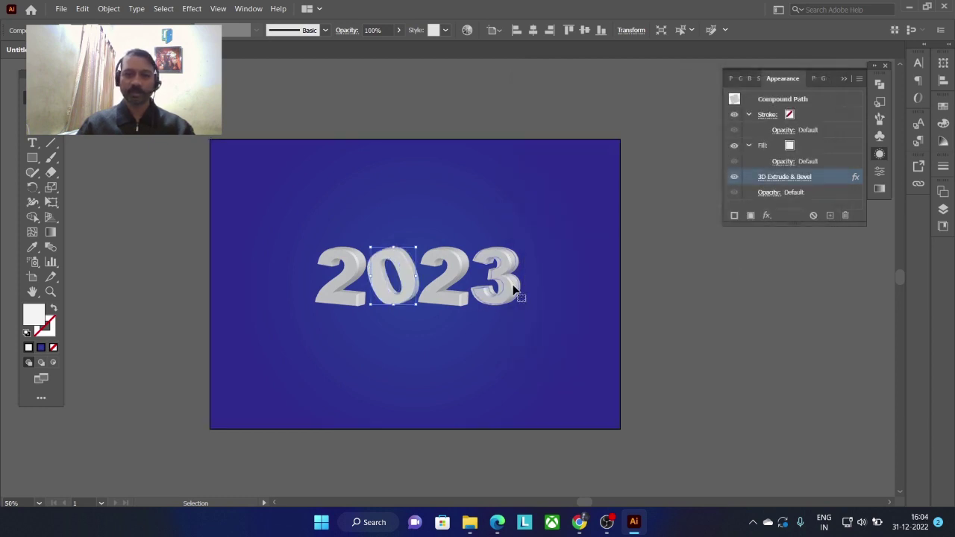
pyautogui.click(797, 176)
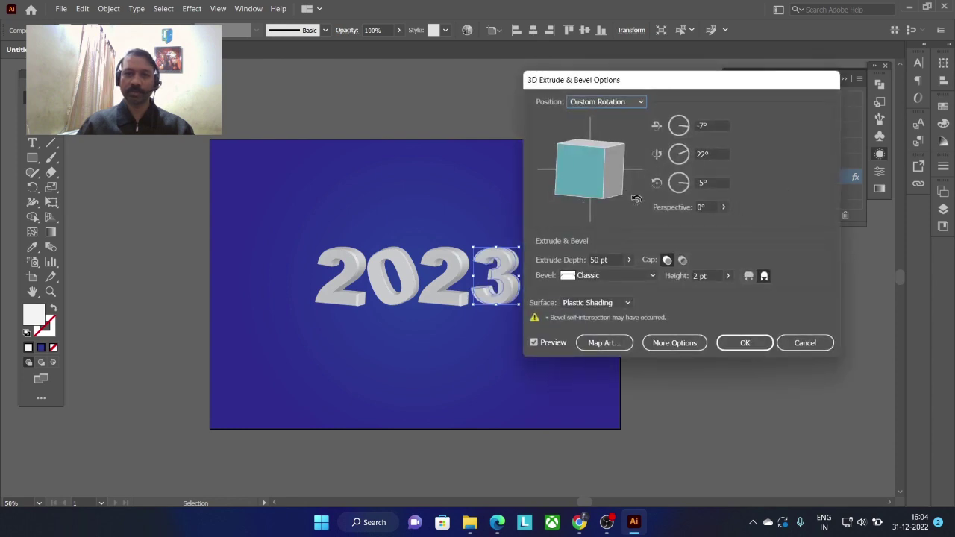
pyautogui.moveTo(636, 200)
pyautogui.mouseDown()
pyautogui.moveTo(603, 177)
pyautogui.moveTo(628, 184)
pyautogui.mouseUp()
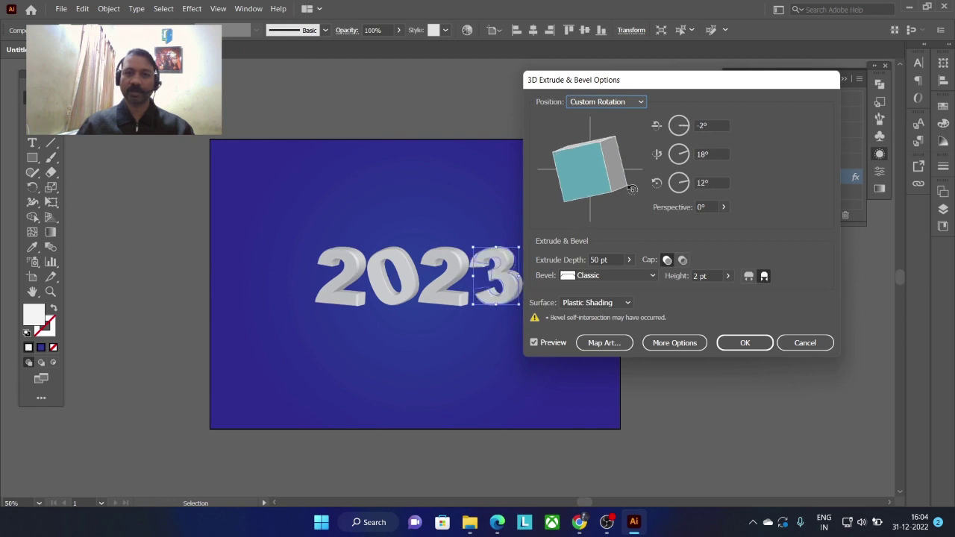
pyautogui.click(745, 343)
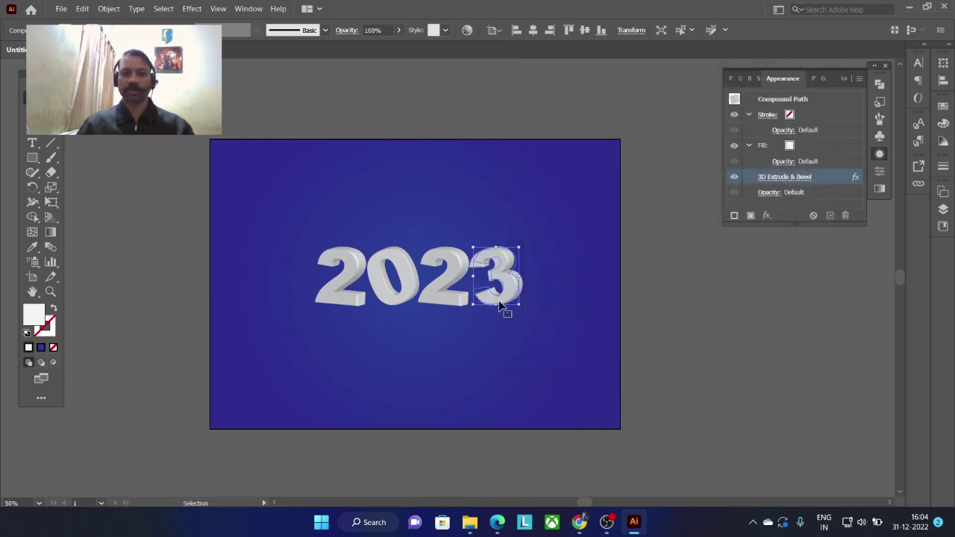
# Rotate the second digit 2 slightly by editing its 3D Extrude & Bevel effect, and deselect it.
pyautogui.click(445, 278)
pyautogui.click(785, 177)
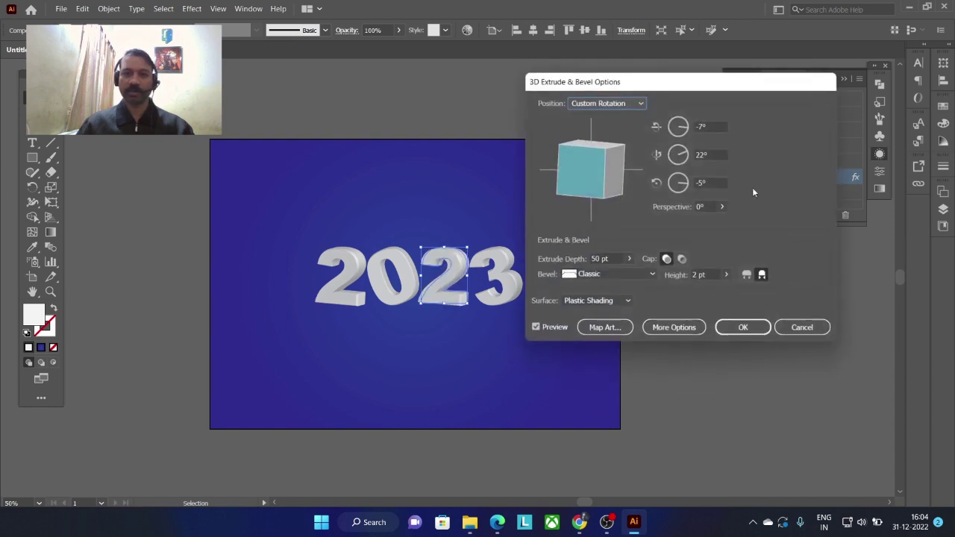
pyautogui.moveTo(596, 182)
pyautogui.mouseDown()
pyautogui.moveTo(618, 174)
pyautogui.moveTo(606, 179)
pyautogui.moveTo(630, 196)
pyautogui.moveTo(590, 177)
pyautogui.mouseUp()
pyautogui.click(745, 330)
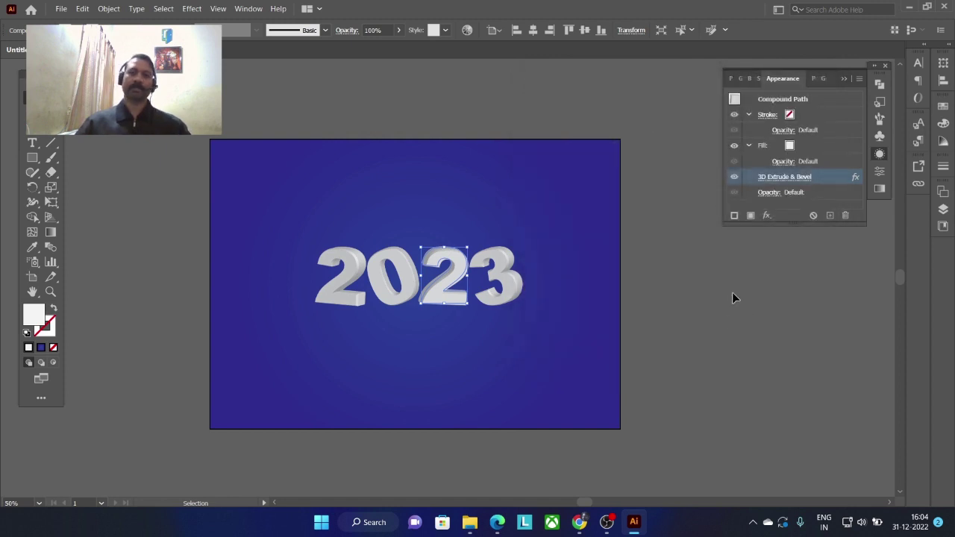
pyautogui.click(718, 293)
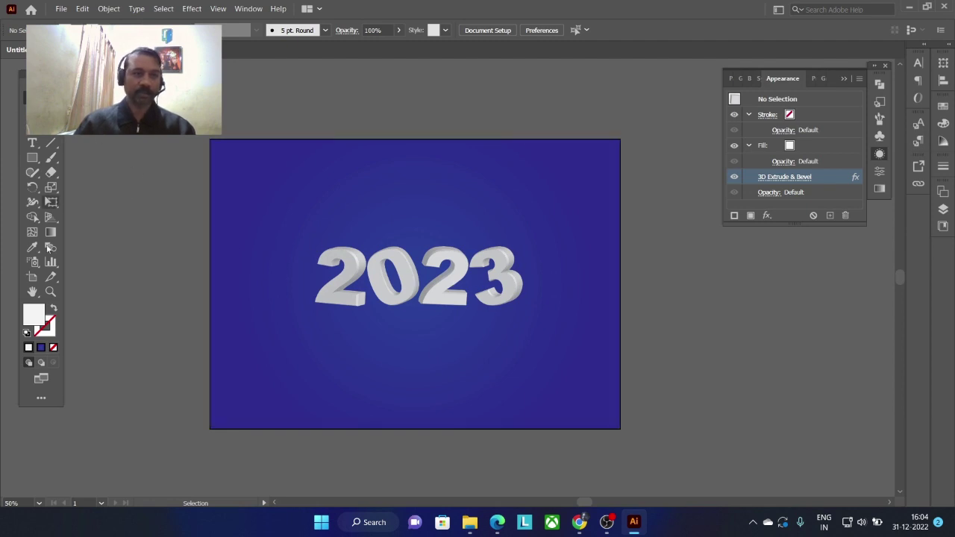
# Draw a wide, flat ellipse directly beneath the 2023 digits, slightly wider than the number.
pyautogui.click(32, 159)
pyautogui.moveTo(34, 163); pyautogui.dragTo(72, 187)
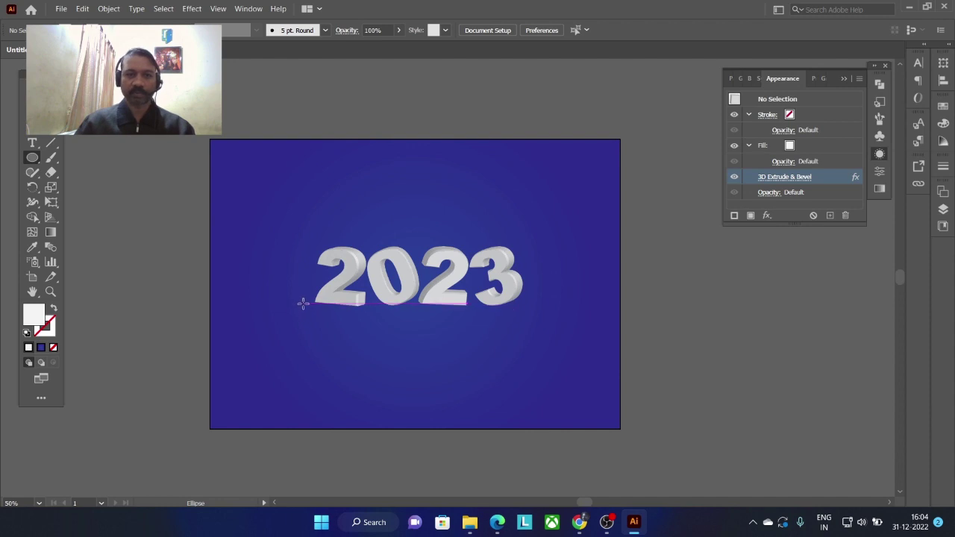
pyautogui.moveTo(303, 303); pyautogui.dragTo(533, 316)
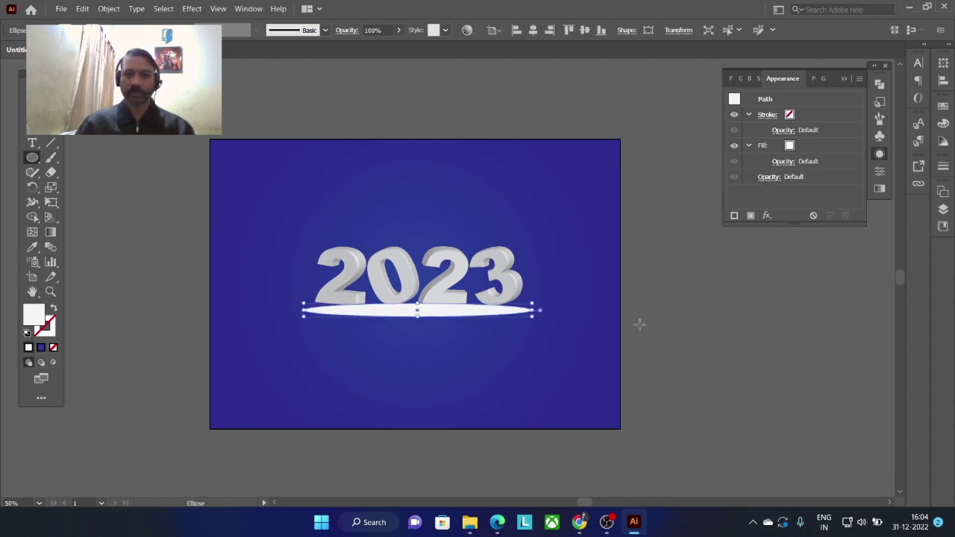
# Fill the ellipse with the radial gradient and set its starting color stop to C 95.6, M 31, Y 3, K 0.
pyautogui.click(881, 192)
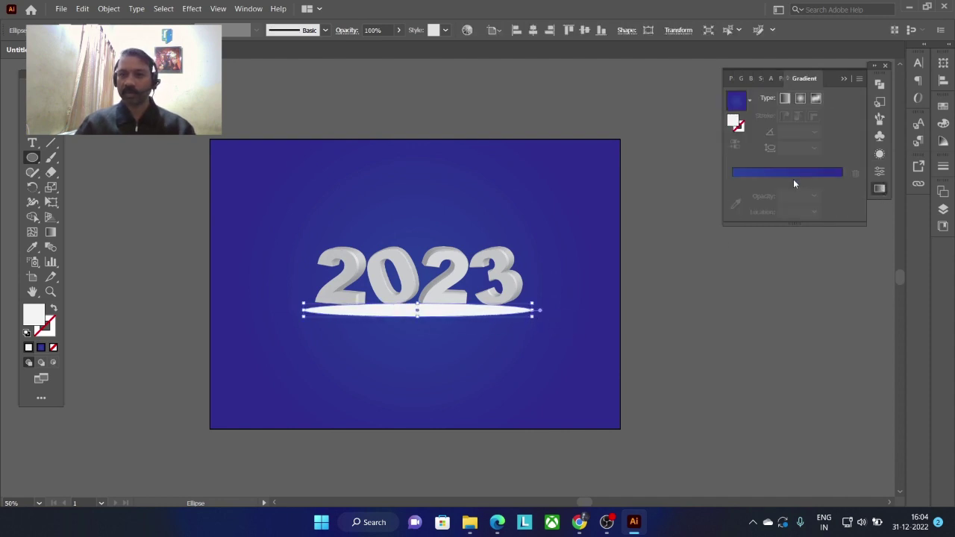
pyautogui.click(793, 181)
pyautogui.doubleClick(733, 195)
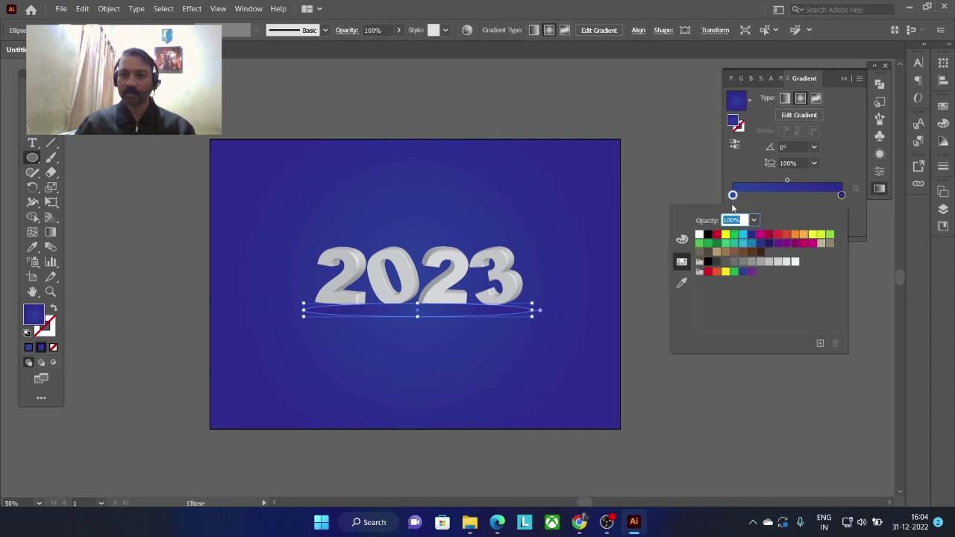
pyautogui.click(733, 196)
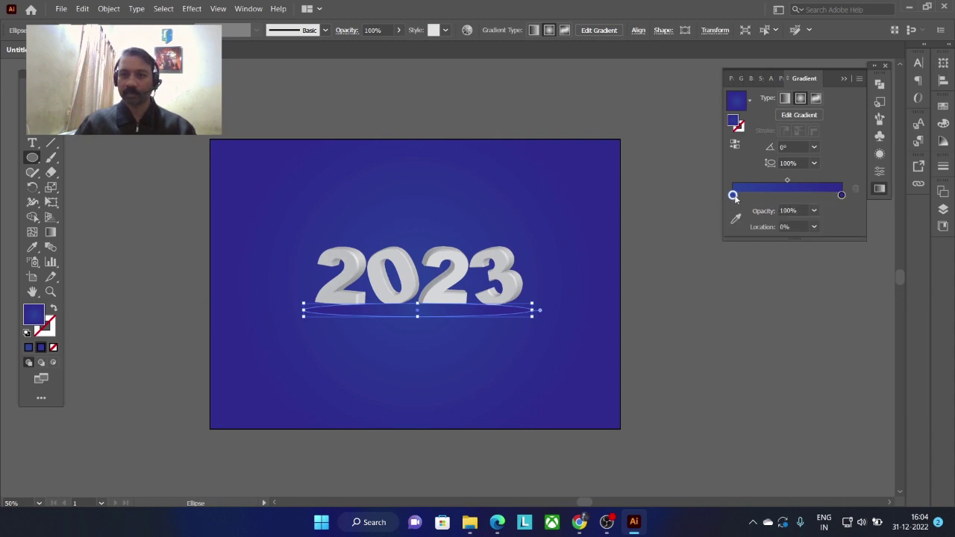
pyautogui.doubleClick(733, 195)
pyautogui.click(683, 240)
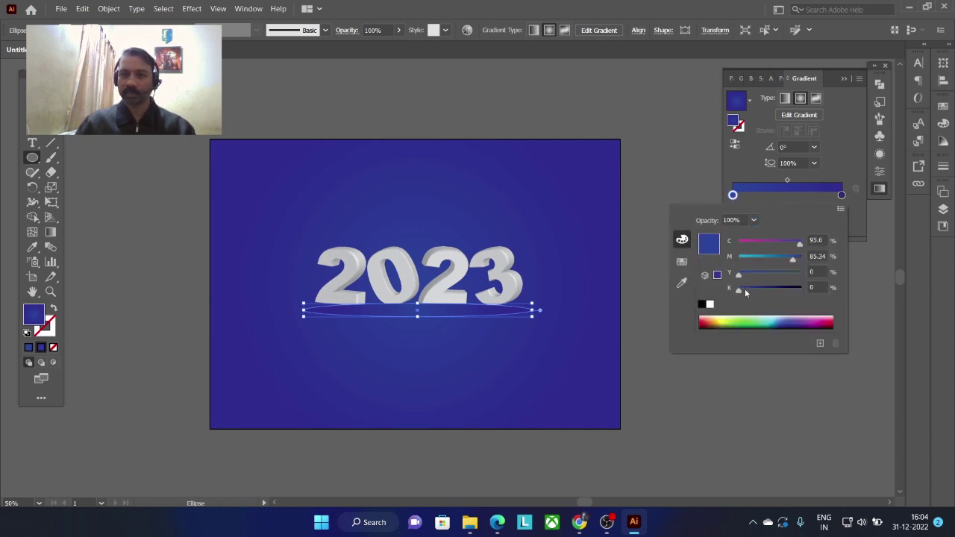
pyautogui.moveTo(794, 264); pyautogui.dragTo(758, 261)
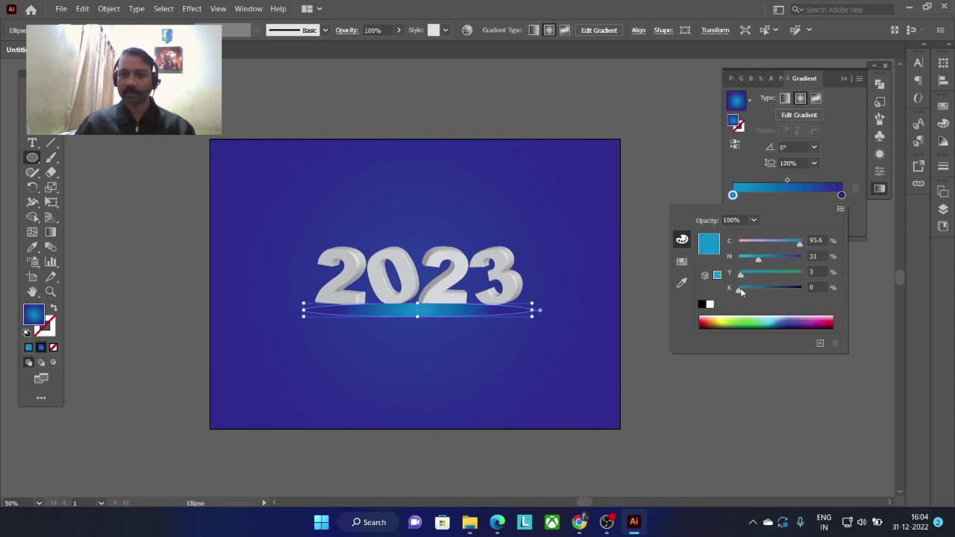
pyautogui.click(842, 197)
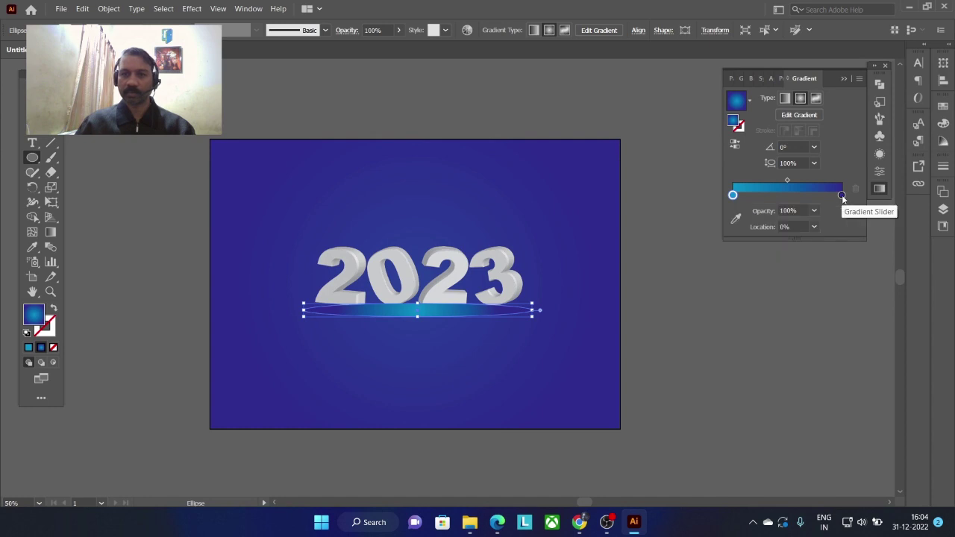
# Darken the dark blue end stop of the ellipse's gradient slightly and reverse the gradient direction.
pyautogui.doubleClick(842, 196)
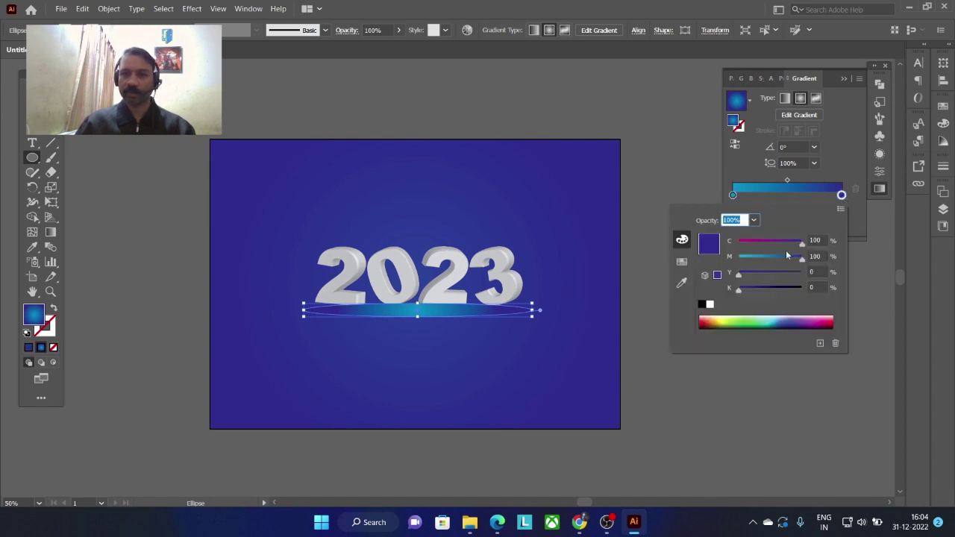
pyautogui.moveTo(744, 290); pyautogui.dragTo(741, 275)
pyautogui.click(735, 144)
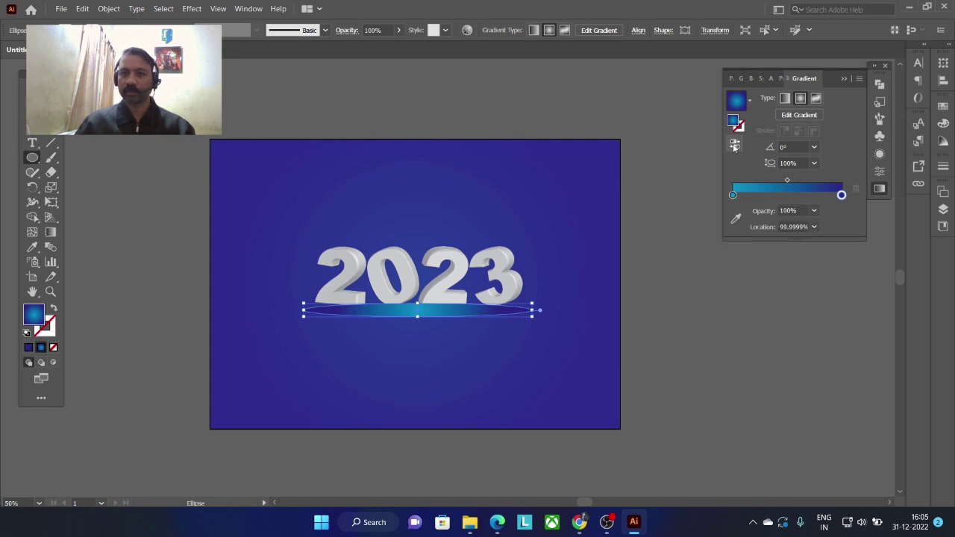
pyautogui.click(735, 144)
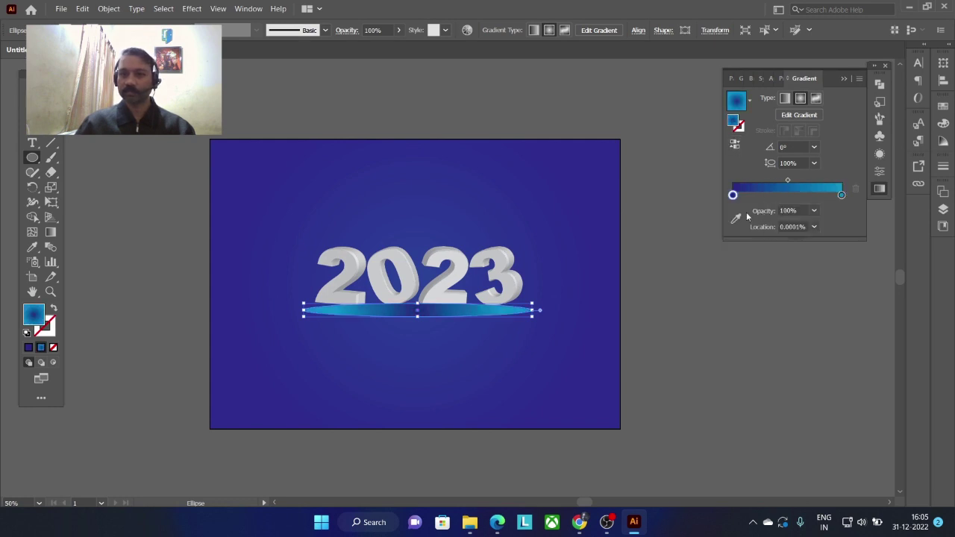
pyautogui.click(814, 211)
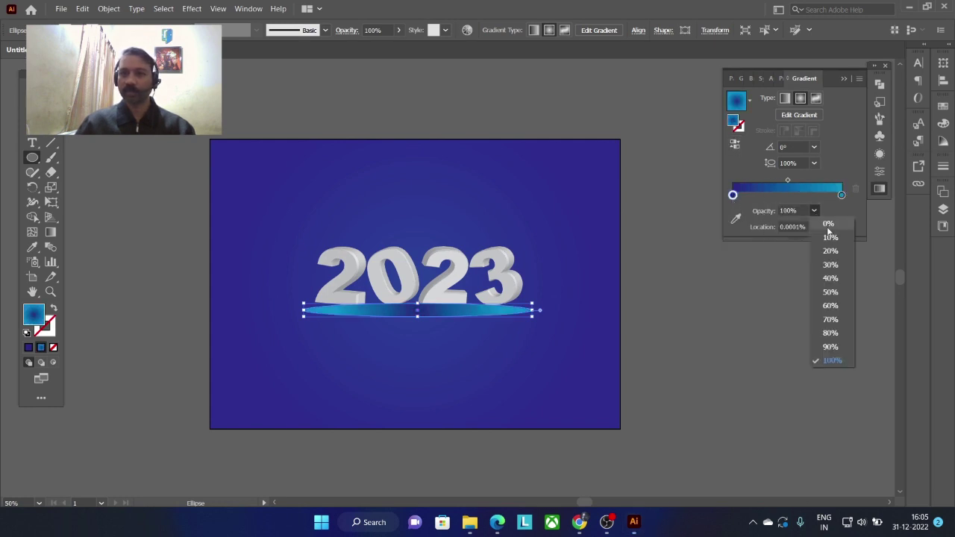
pyautogui.click(829, 238)
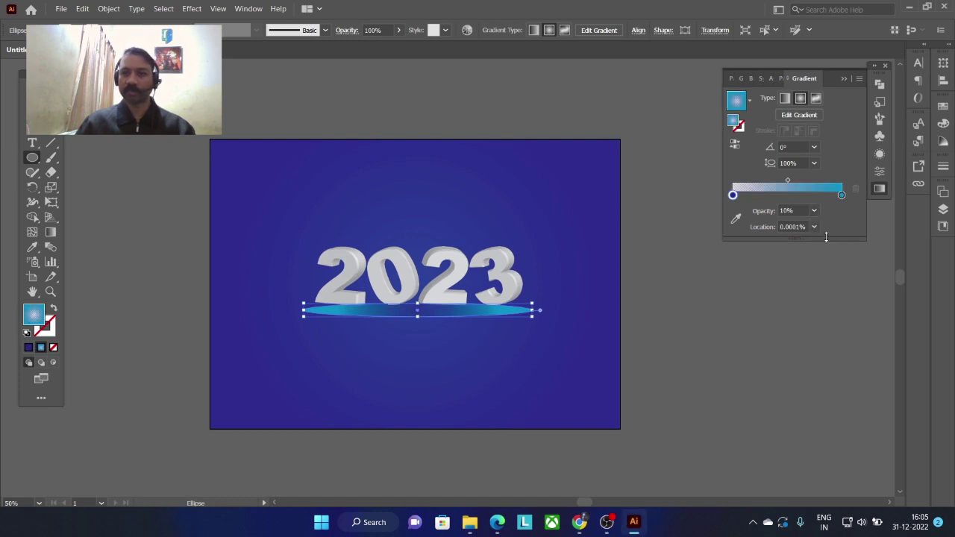
pyautogui.click(815, 211)
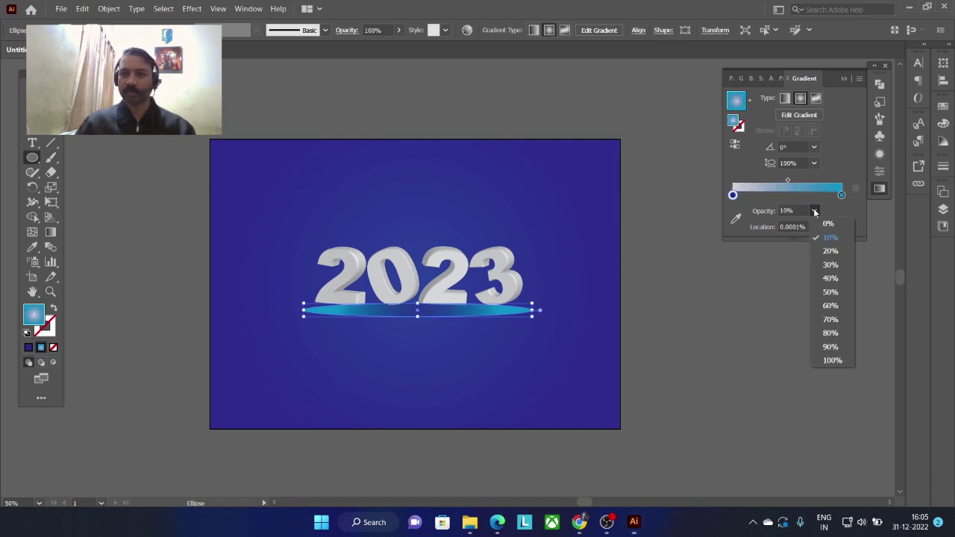
pyautogui.click(836, 361)
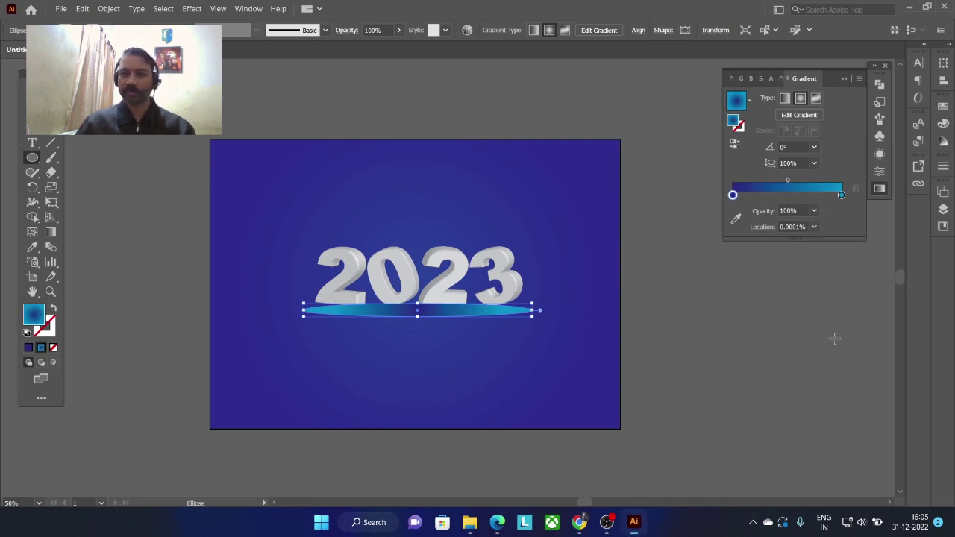
# Set the opacity of the gradient's light blue outer color stop to 0%.
pyautogui.click(842, 195)
pyautogui.click(814, 211)
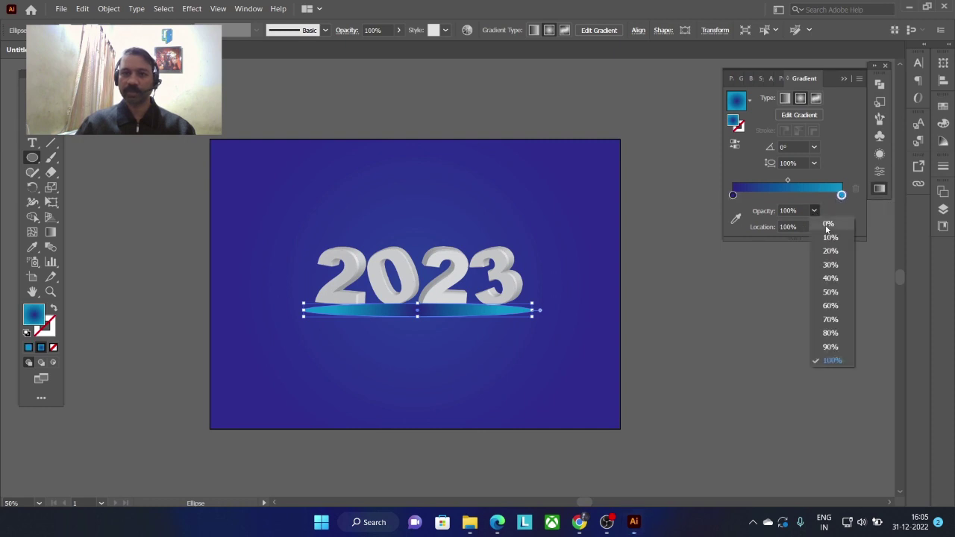
pyautogui.click(829, 224)
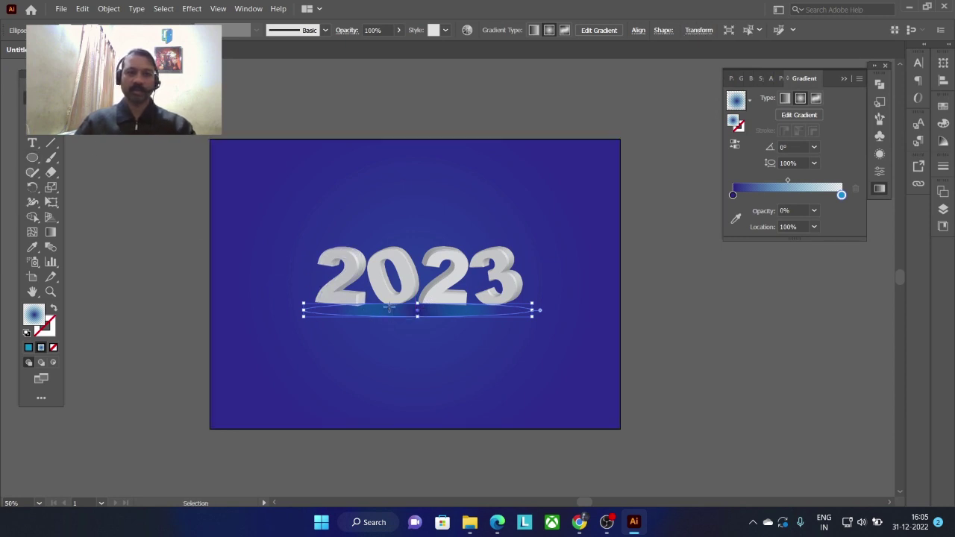
# Reshape the ellipse's radial gradient with the Gradient tool, stretching it beyond the ellipse's ends and flattening it to about 6% aspect ratio, and deselect.
pyautogui.press('g')
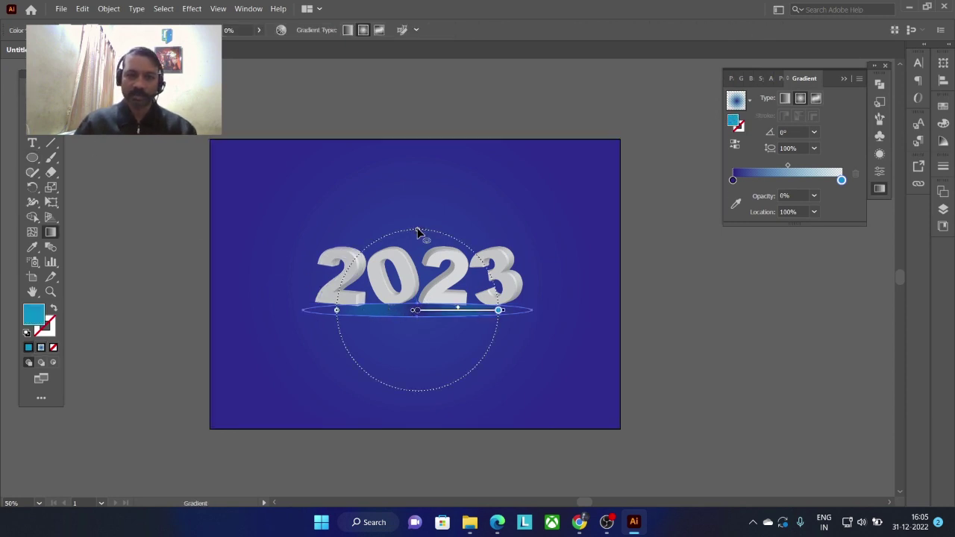
pyautogui.moveTo(418, 231); pyautogui.dragTo(416, 305)
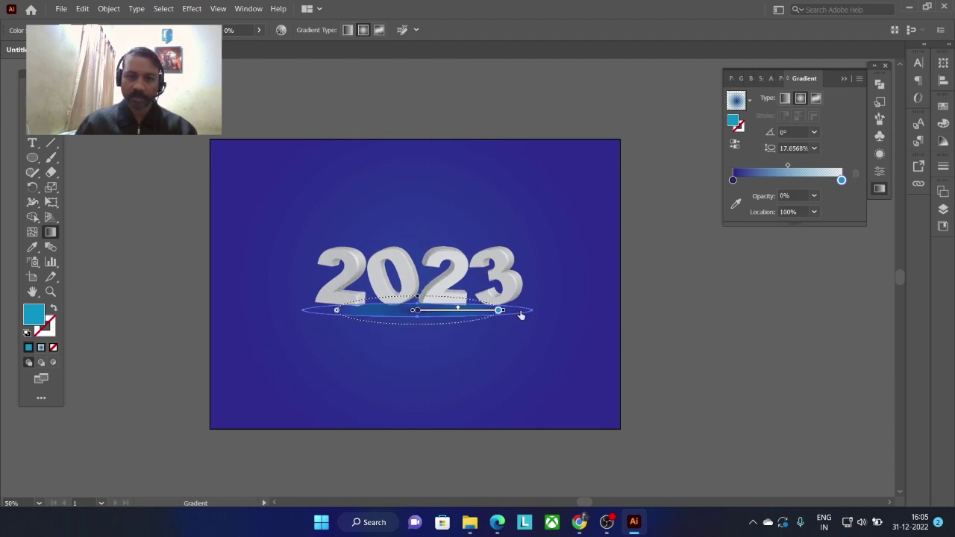
pyautogui.moveTo(499, 311)
pyautogui.mouseDown()
pyautogui.moveTo(490, 312)
pyautogui.moveTo(535, 310)
pyautogui.mouseUp()
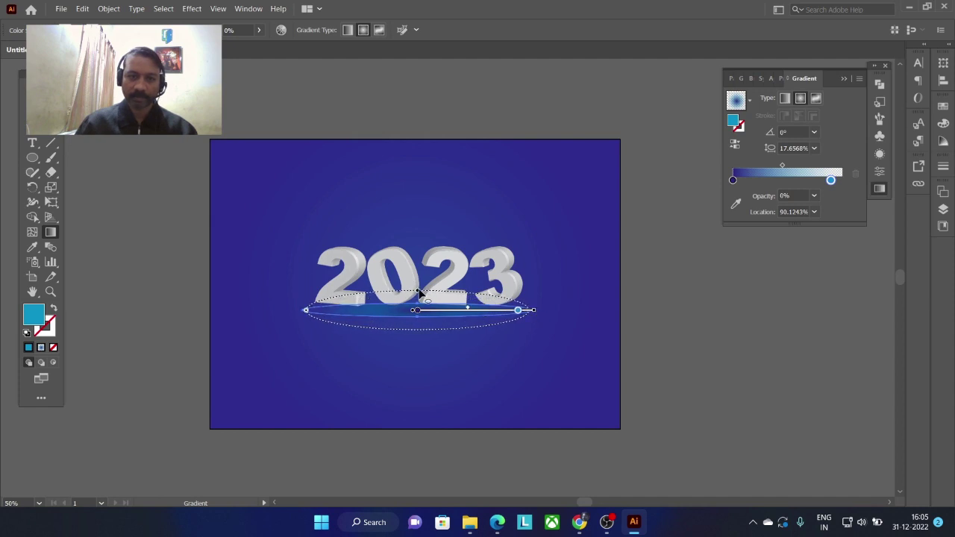
pyautogui.moveTo(418, 291); pyautogui.dragTo(420, 306)
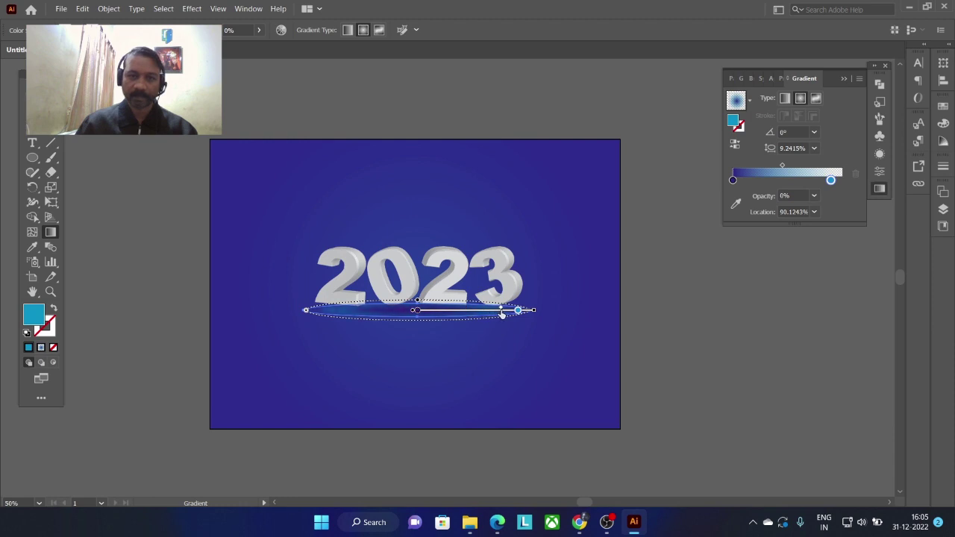
pyautogui.moveTo(534, 311); pyautogui.dragTo(586, 312)
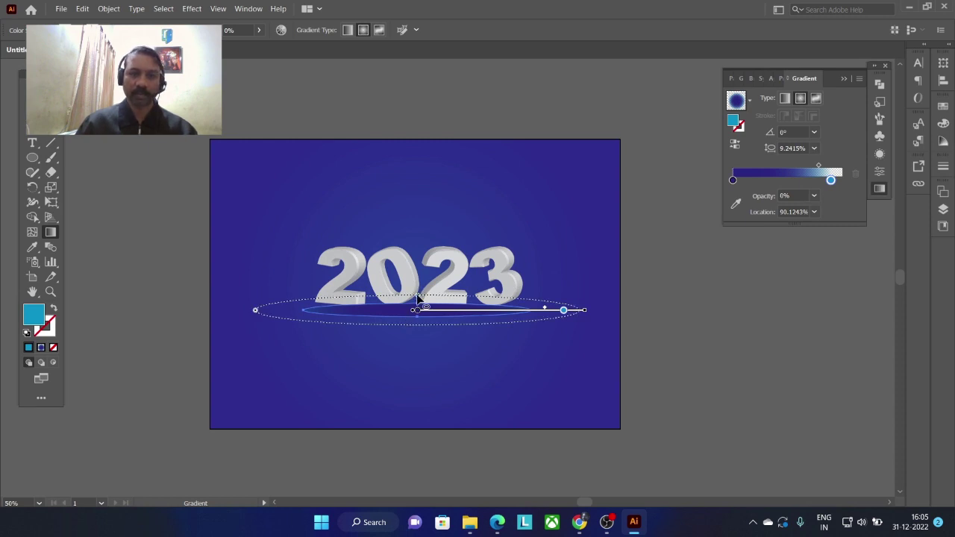
pyautogui.press('v')
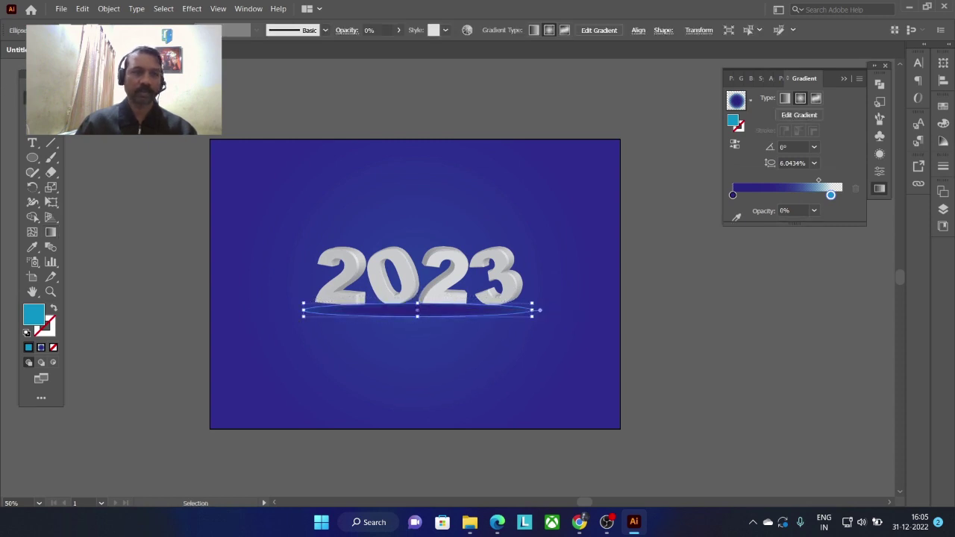
pyautogui.click(676, 291)
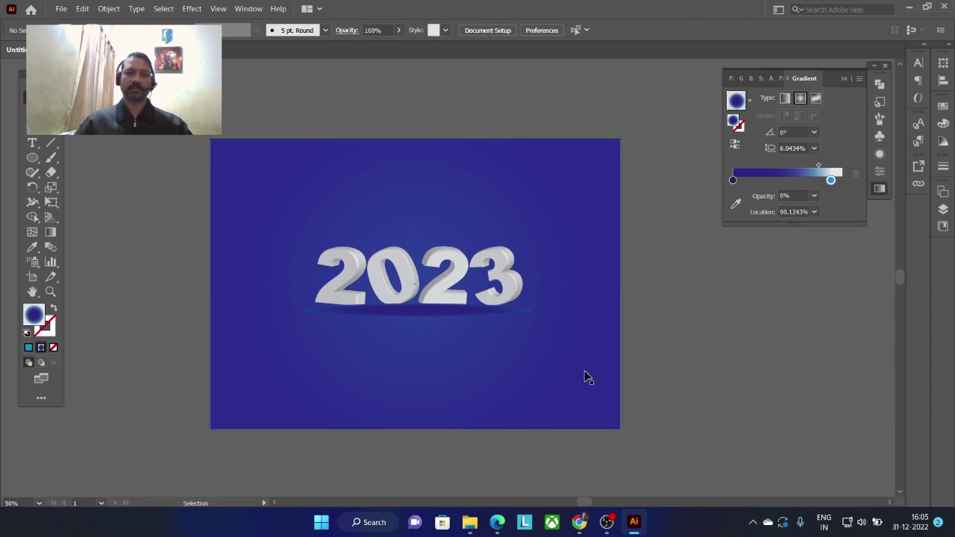
# Nudge the shadow ellipse up and slightly left, behind the base of the 2023 digits, and deselect it.
pyautogui.click(462, 313)
pyautogui.press('Up')
pyautogui.press('Up')
pyautogui.press('Up')
pyautogui.press('Up')
pyautogui.press('Up')
pyautogui.press('Up')
pyautogui.press('Up')
pyautogui.press('Up')
pyautogui.press('Up')
pyautogui.press('Up')
pyautogui.press('Up')
pyautogui.press('Up')
pyautogui.press('Up')
pyautogui.press('Up')
pyautogui.press('Up')
pyautogui.press('Up')
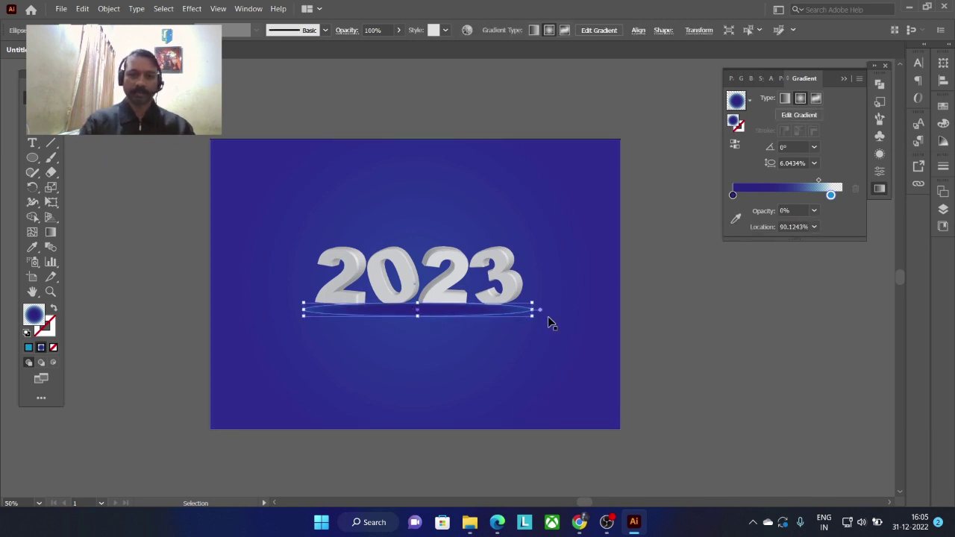
pyautogui.hotkey('ctrl', '[')
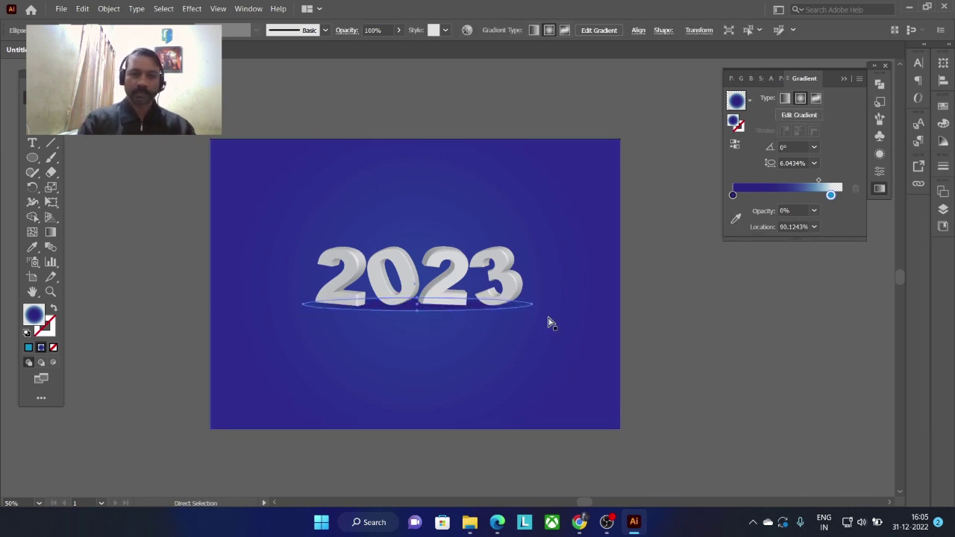
pyautogui.press('Left')
pyautogui.press('Left')
pyautogui.press('Left')
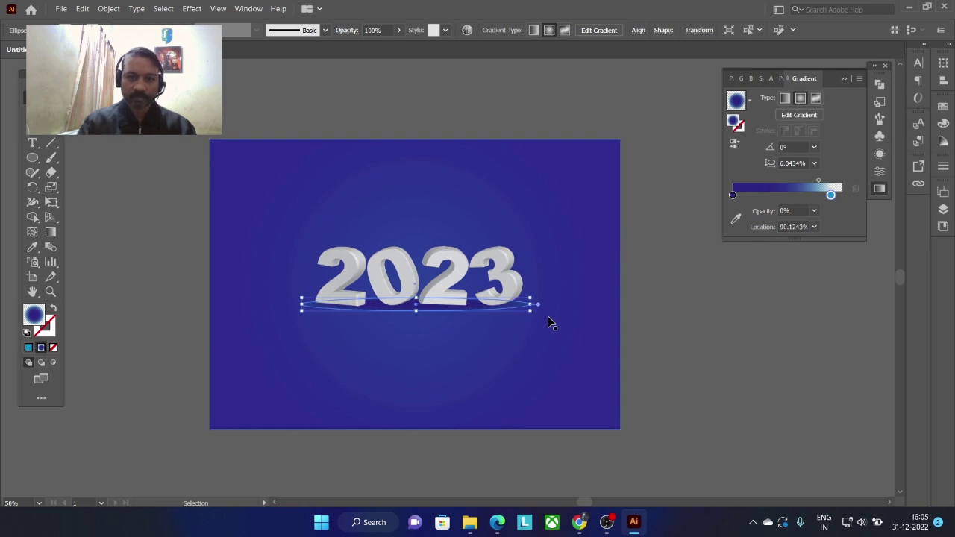
pyautogui.click(721, 291)
# Enlarge the shadow ellipse so it extends well past both sides of the 2023 digits.
pyautogui.press('+')
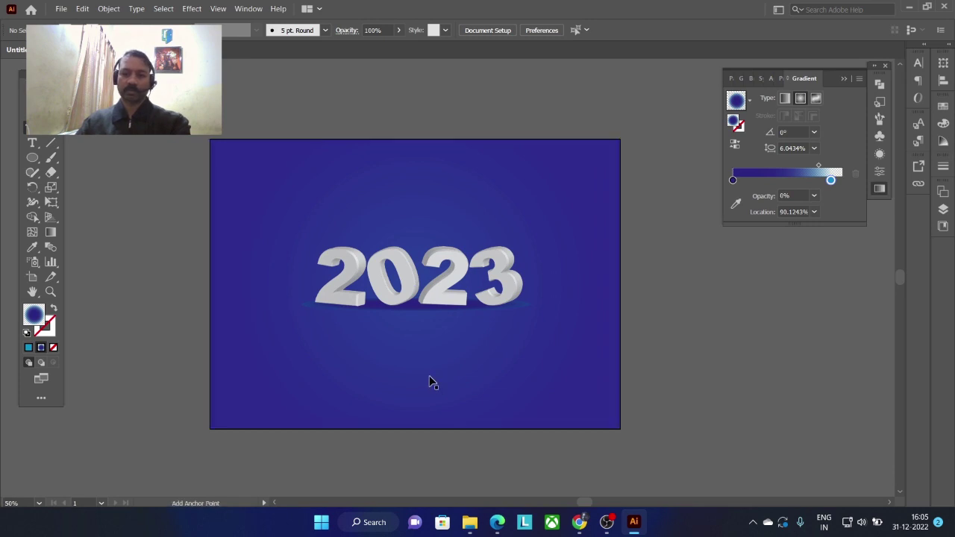
pyautogui.hotkey('ctrl', '+')
pyautogui.hotkey('ctrl', '+')
pyautogui.hotkey('ctrl', '+')
pyautogui.click(386, 372)
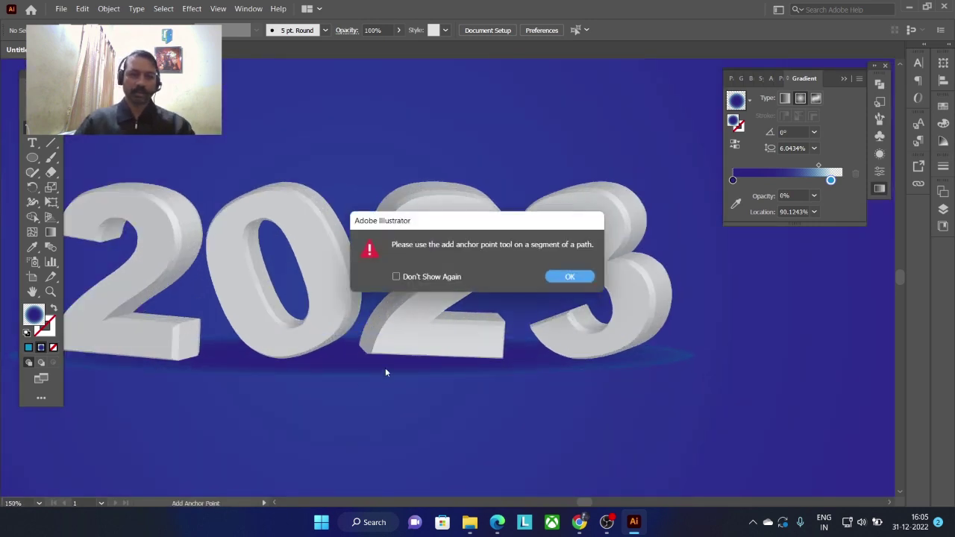
pyautogui.click(567, 277)
pyautogui.press('v')
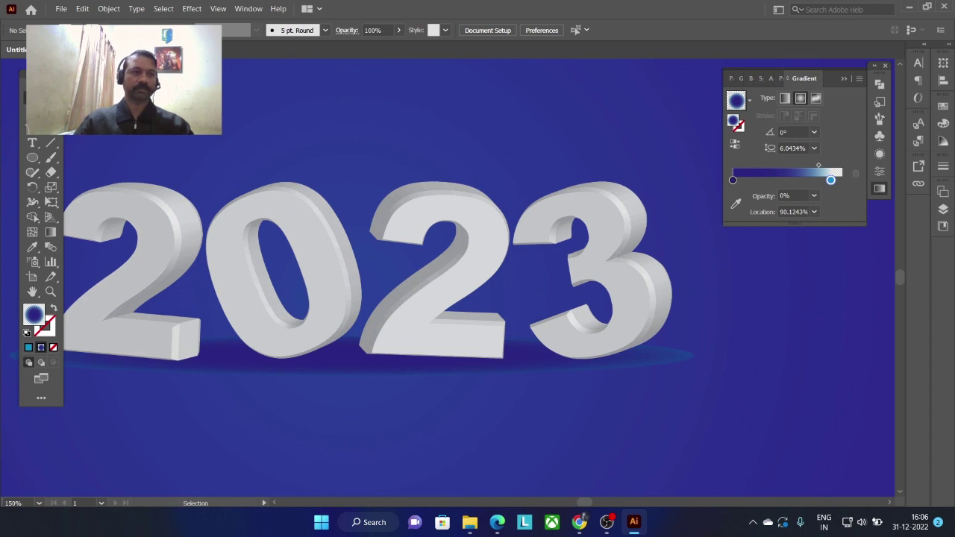
pyautogui.moveTo(381, 297); pyautogui.dragTo(501, 267)
pyautogui.click(448, 336)
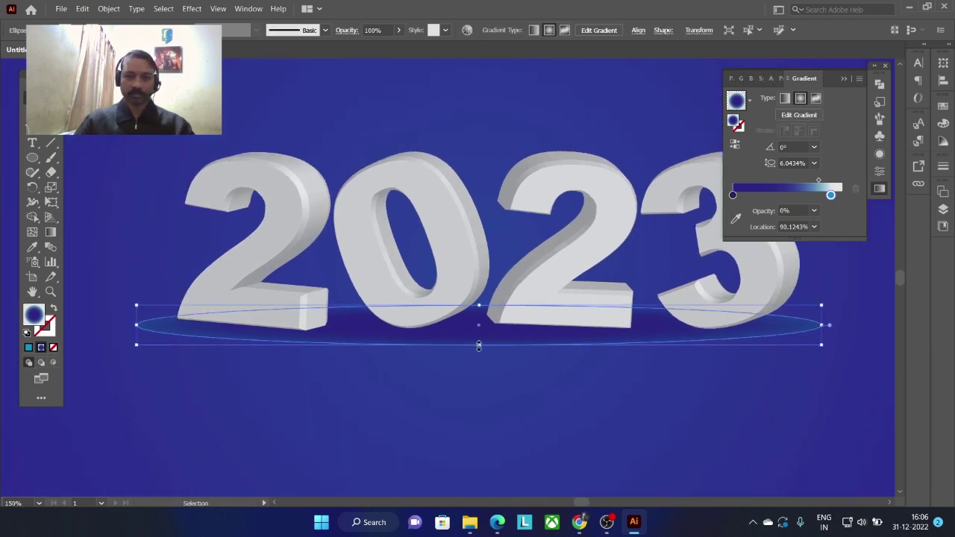
pyautogui.moveTo(479, 345); pyautogui.dragTo(483, 355)
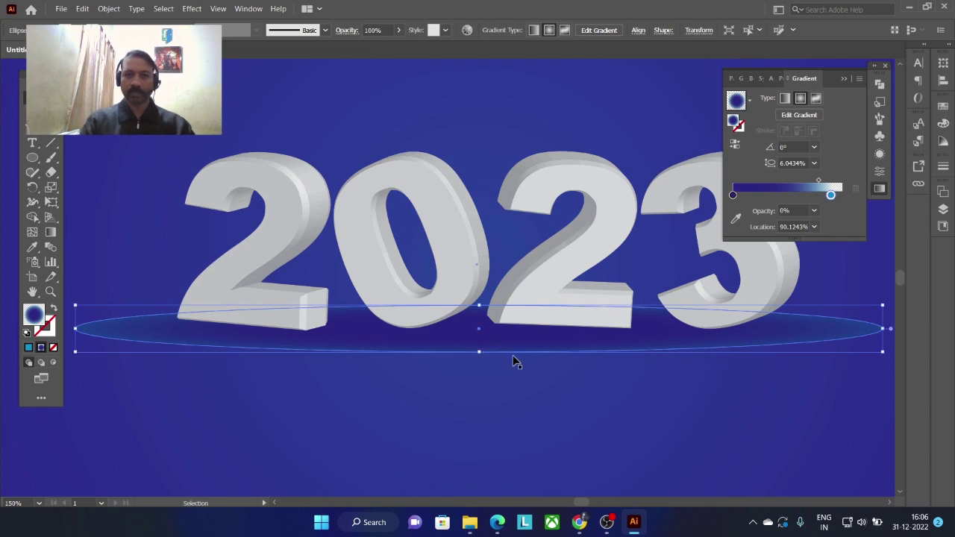
# Nudge the enlarged shadow ellipse slightly upward under the base of the digits.
pyautogui.press('Left')
pyautogui.press('Left')
pyautogui.press('Up')
pyautogui.press('Up')
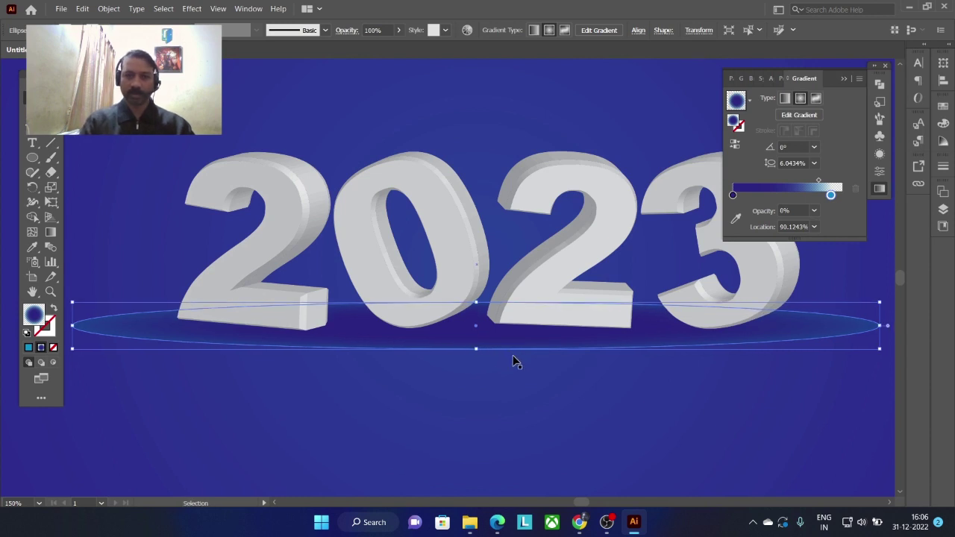
pyautogui.press('Right')
pyautogui.press('Right')
pyautogui.press('Up')
pyautogui.press('Up')
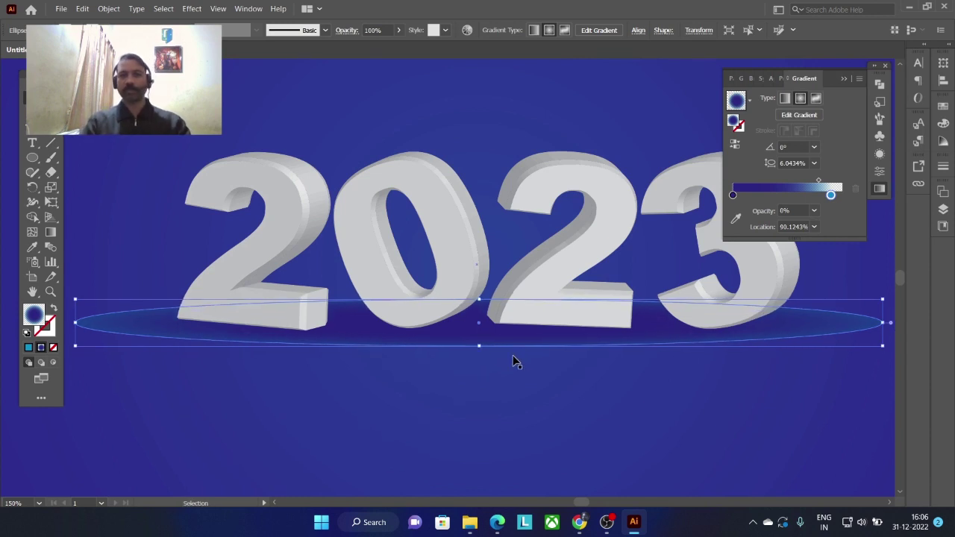
pyautogui.press('Up')
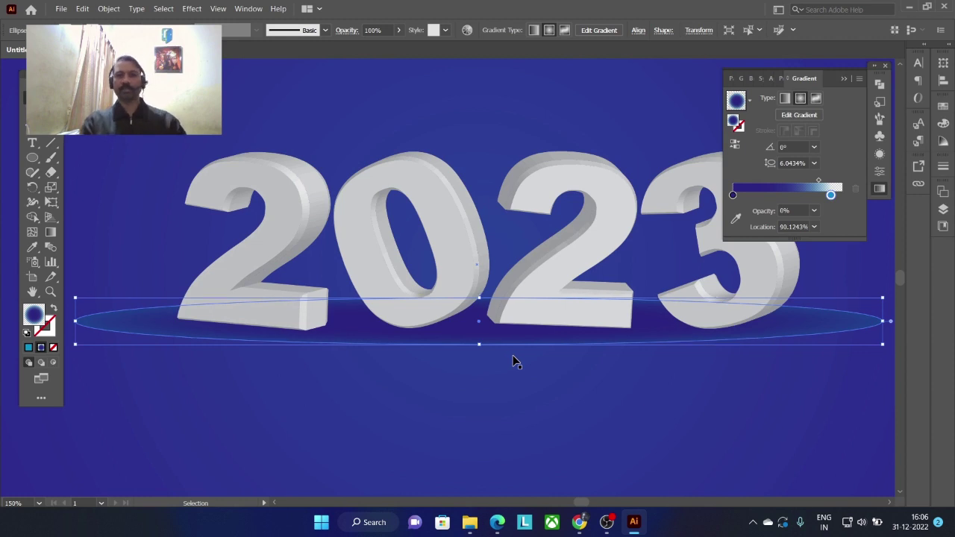
pyautogui.press('Down')
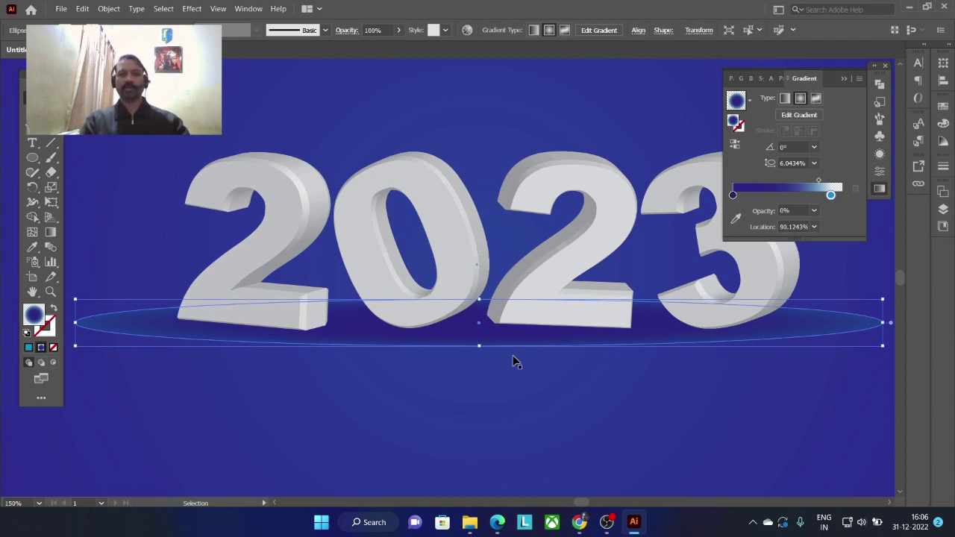
pyautogui.click(668, 415)
# Move the transparent color stop of the shadow ellipse's gradient to location 100% and deselect the ellipse.
pyautogui.hotkey('ctrl', '0')
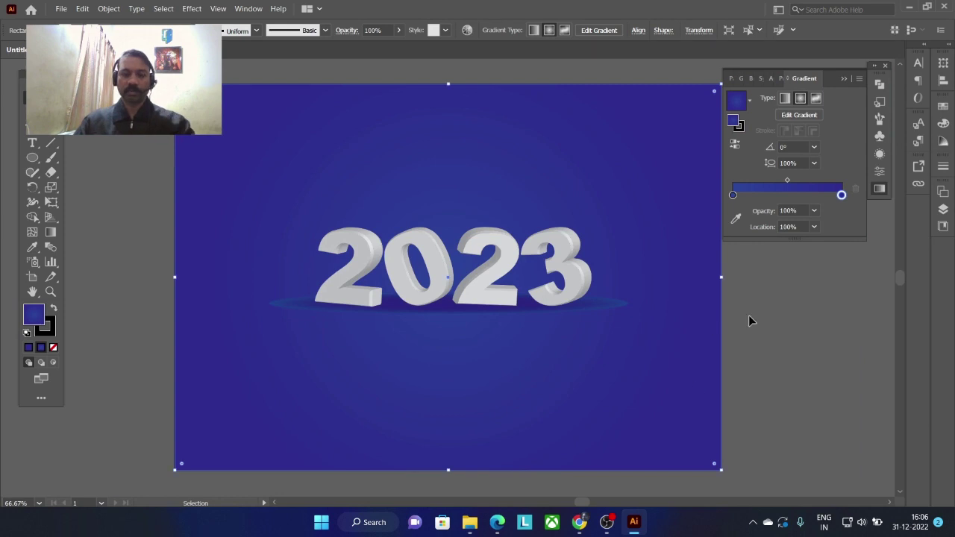
pyautogui.click(747, 317)
pyautogui.click(606, 306)
pyautogui.moveTo(834, 197); pyautogui.dragTo(862, 193)
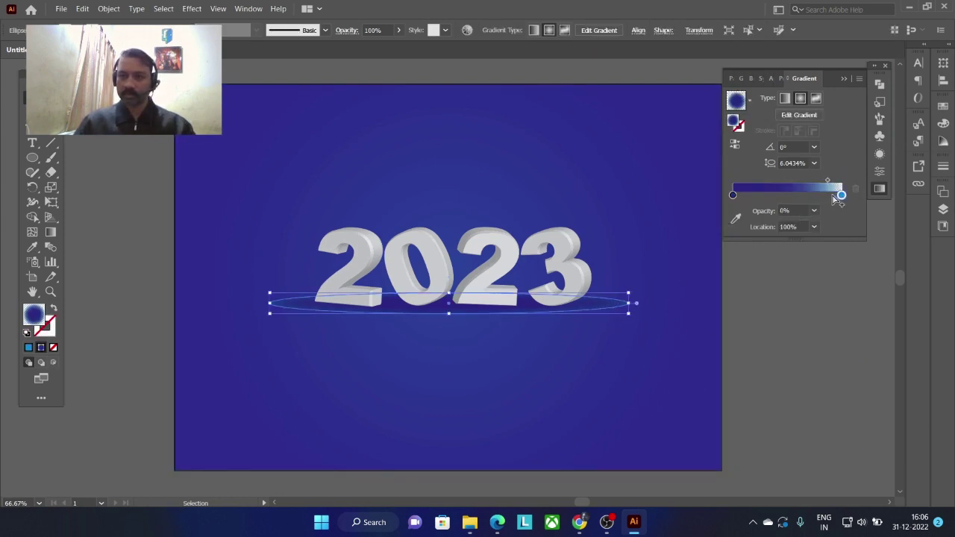
pyautogui.click(826, 337)
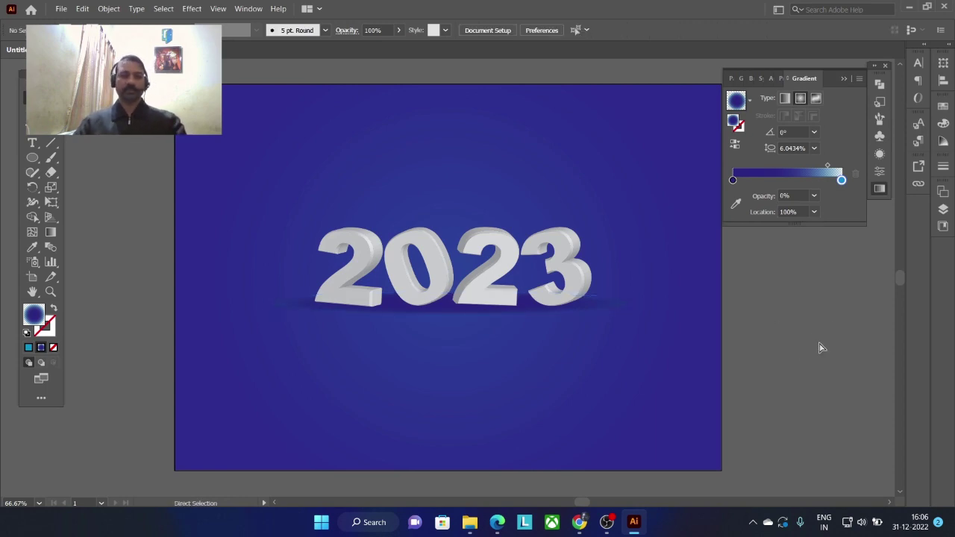
# Save the document as an Adobe Illustrator (*.AI) file named NEW YAER2023, with version Illustrator 2020.
pyautogui.hotkey('ctrl', 's')
pyautogui.press('Escape')
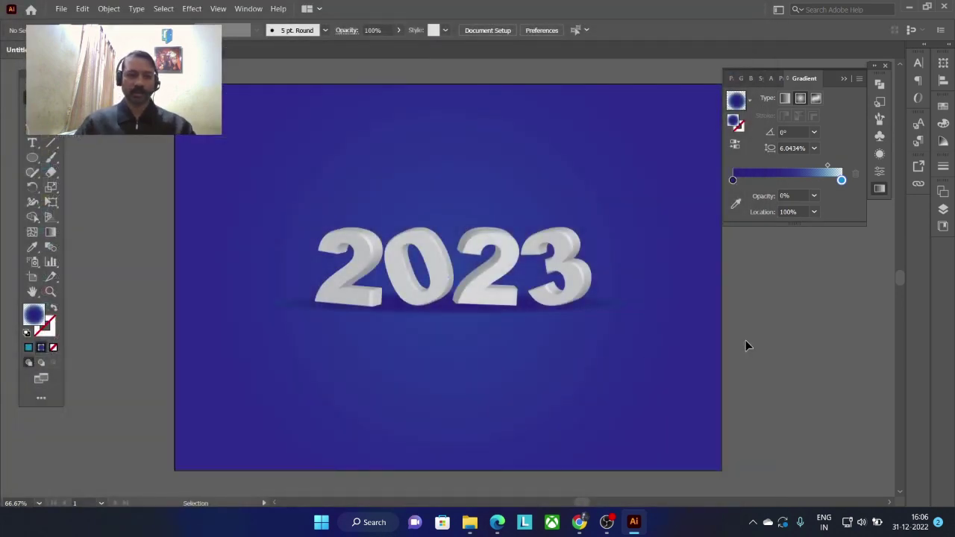
pyautogui.hotkey('ctrl', 's')
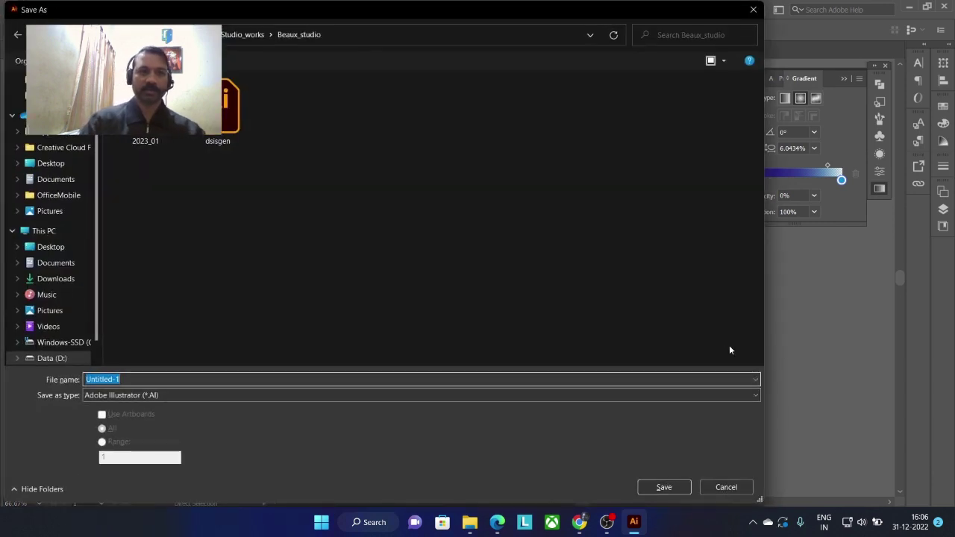
pyautogui.write('NEAR')
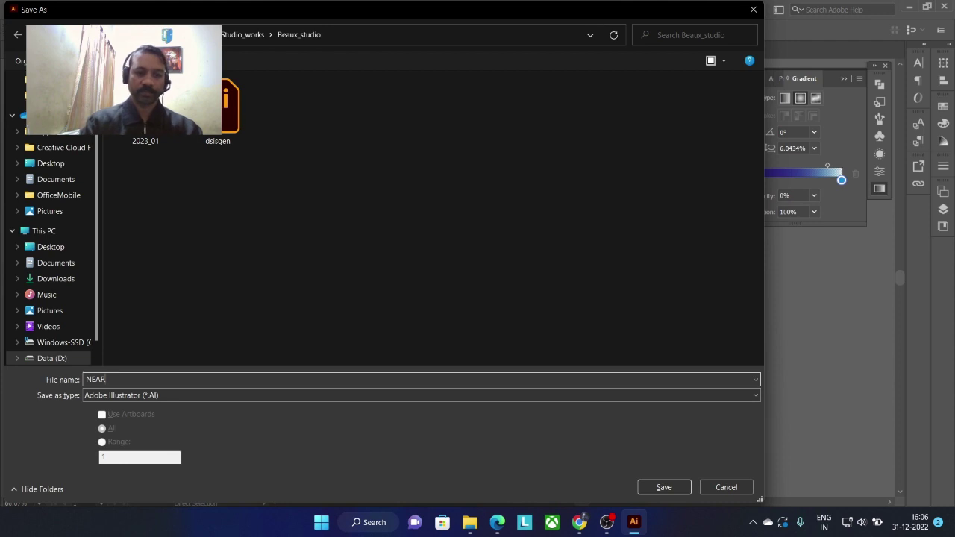
pyautogui.press('BackSpace')
pyautogui.press('BackSpace')
pyautogui.press('BackSpace')
pyautogui.write('NEW YAER2')
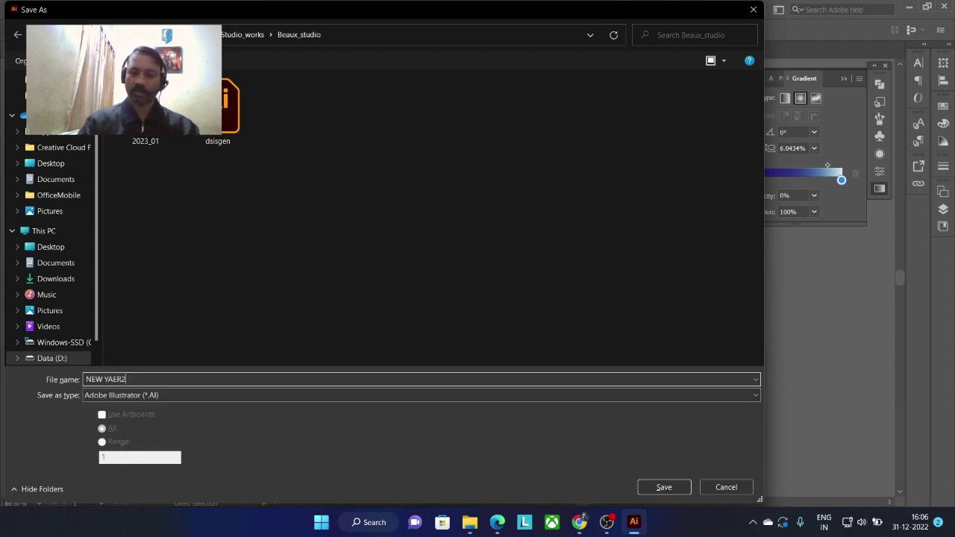
pyautogui.write('023')
pyautogui.press('Return')
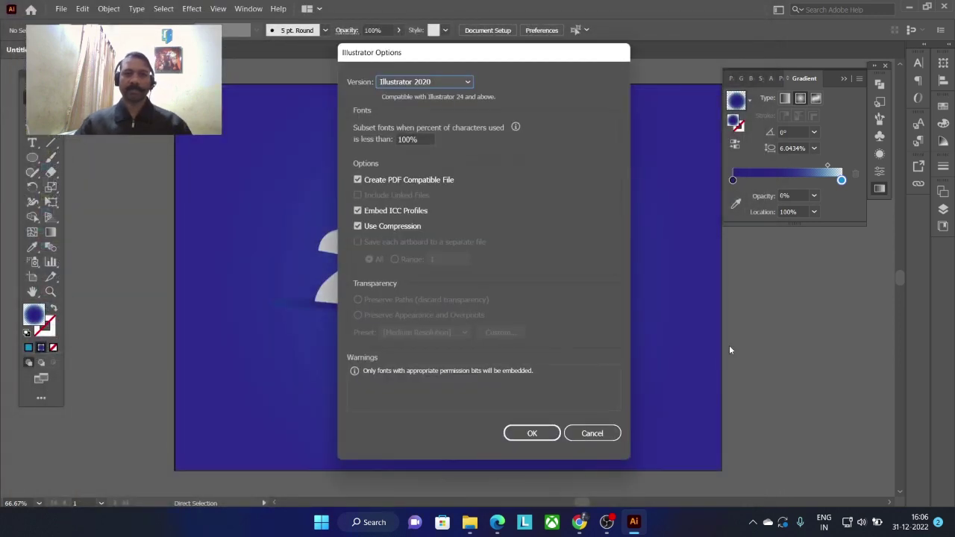
pyautogui.click(532, 433)
pyautogui.press('v')
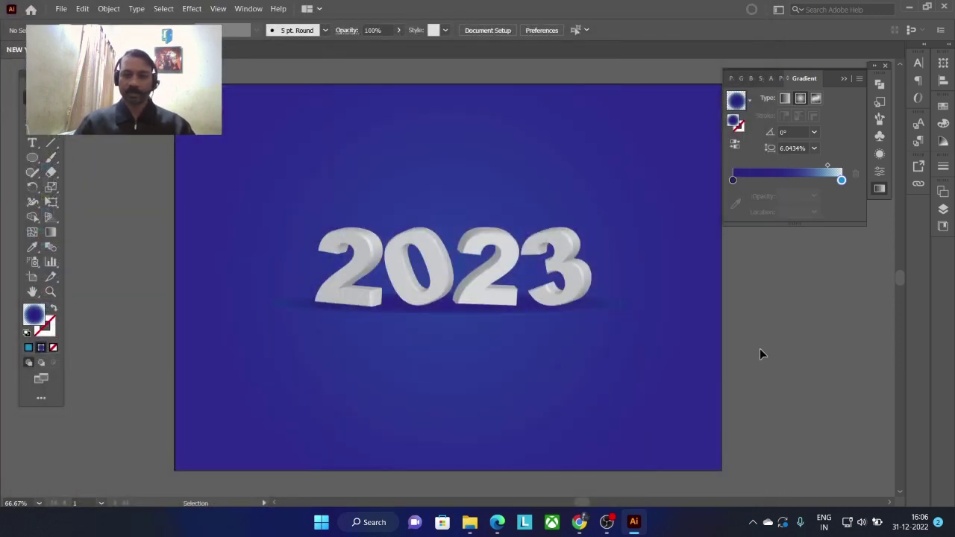
# Add the point text HAPPY NEW YEAR in black Arial Black just below the 2023 digits.
pyautogui.press('t')
pyautogui.click(377, 337)
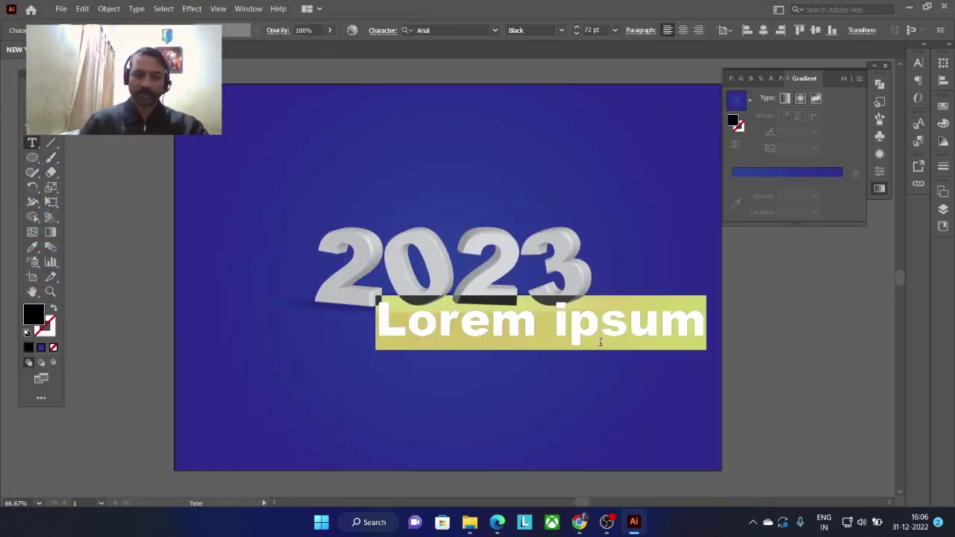
pyautogui.write('h')
pyautogui.press('BackSpace')
pyautogui.write('H')
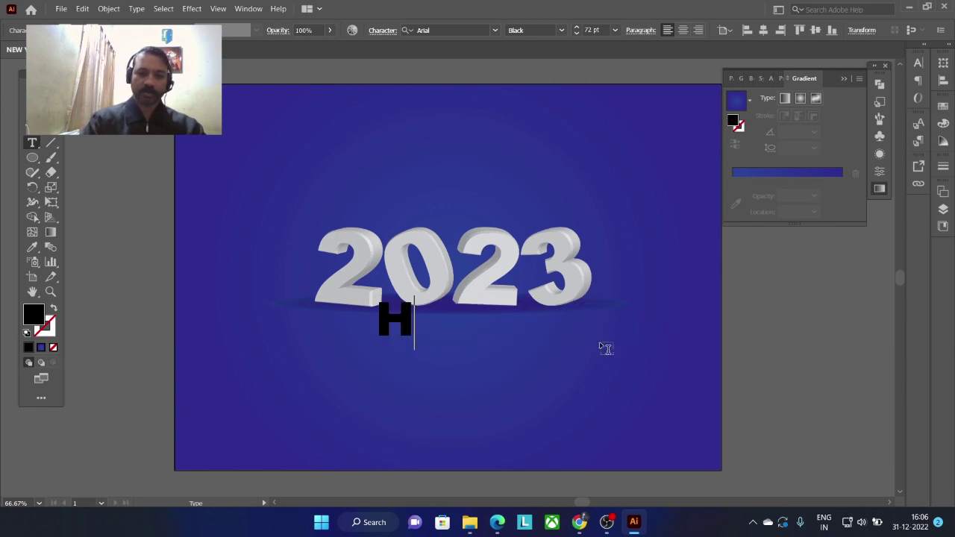
pyautogui.write('APPY NEA')
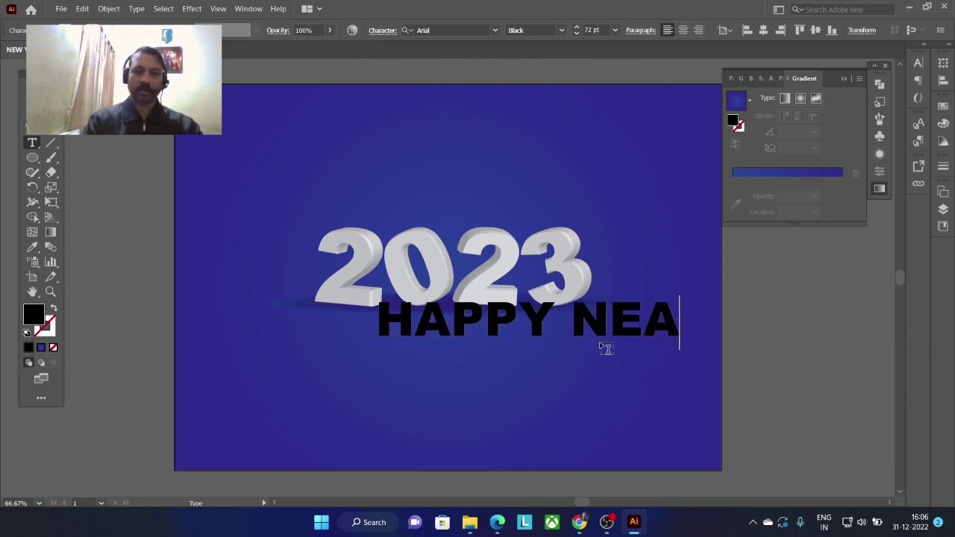
pyautogui.press('BackSpace')
pyautogui.write('W ')
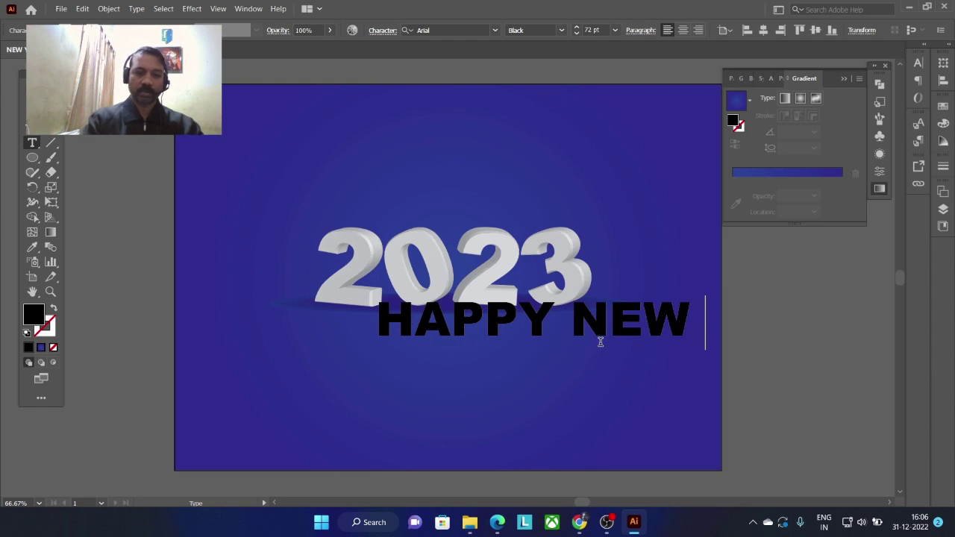
pyautogui.write('YEAR')
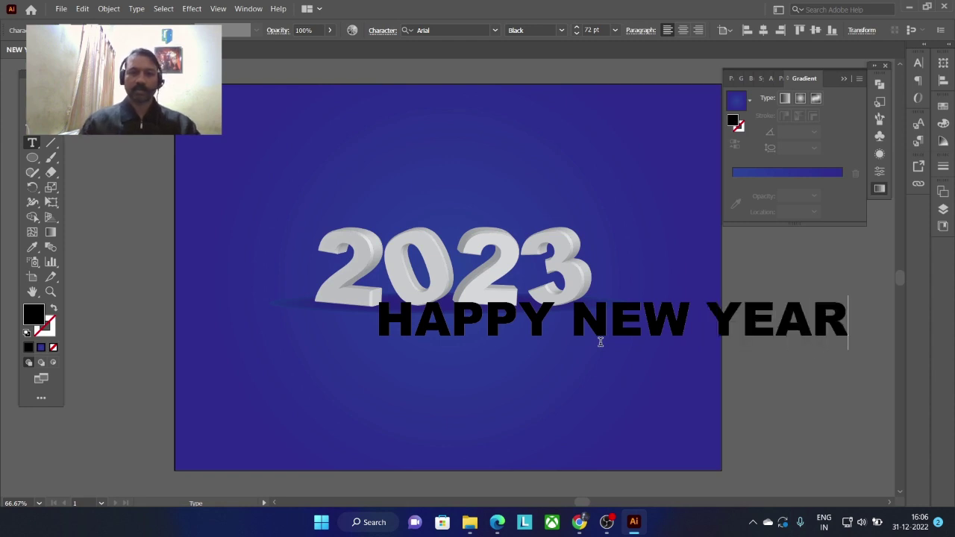
pyautogui.press('Escape')
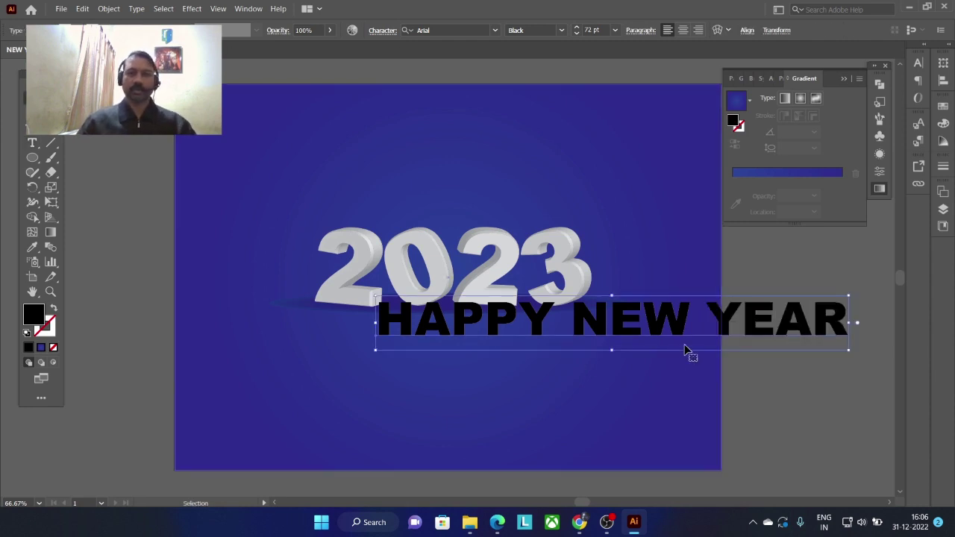
# Set the HAPPY NEW YEAR text size to 35 pt and center it beneath the 2023 digits.
pyautogui.moveTo(676, 328); pyautogui.dragTo(525, 343)
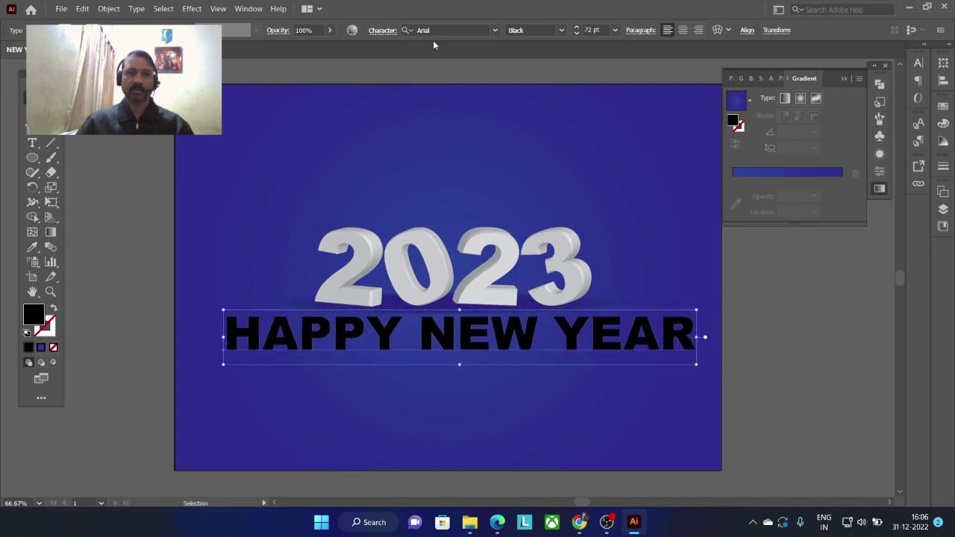
pyautogui.click(604, 30)
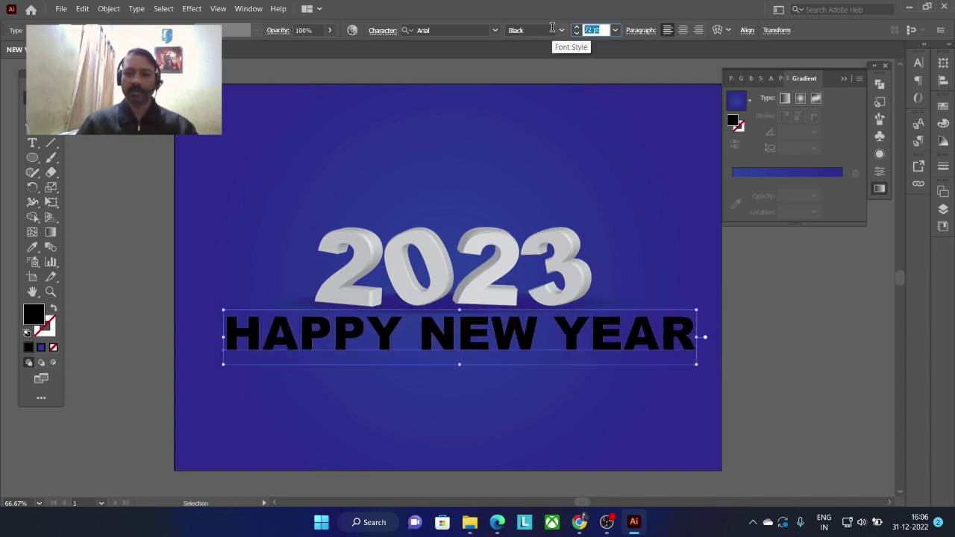
pyautogui.write('50')
pyautogui.press('Return')
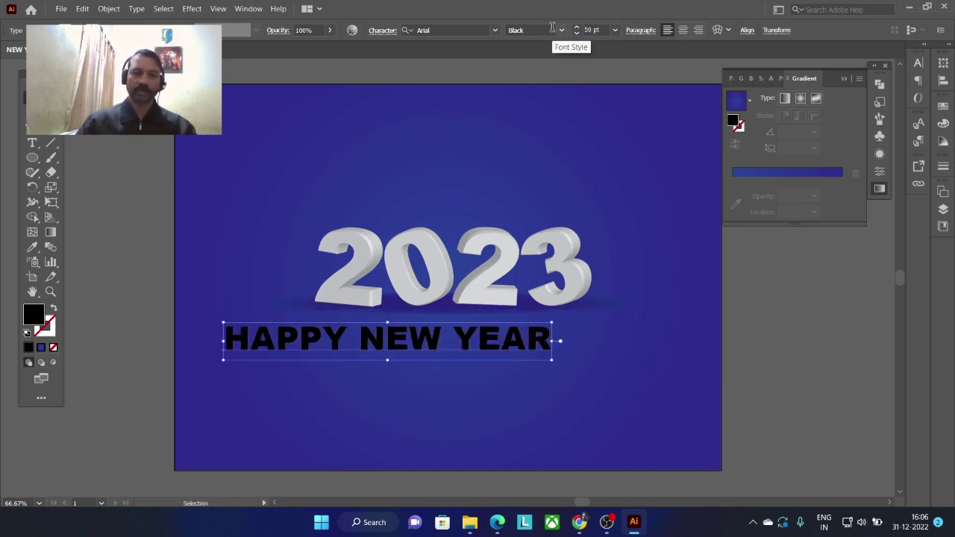
pyautogui.click(603, 29)
pyautogui.write('35')
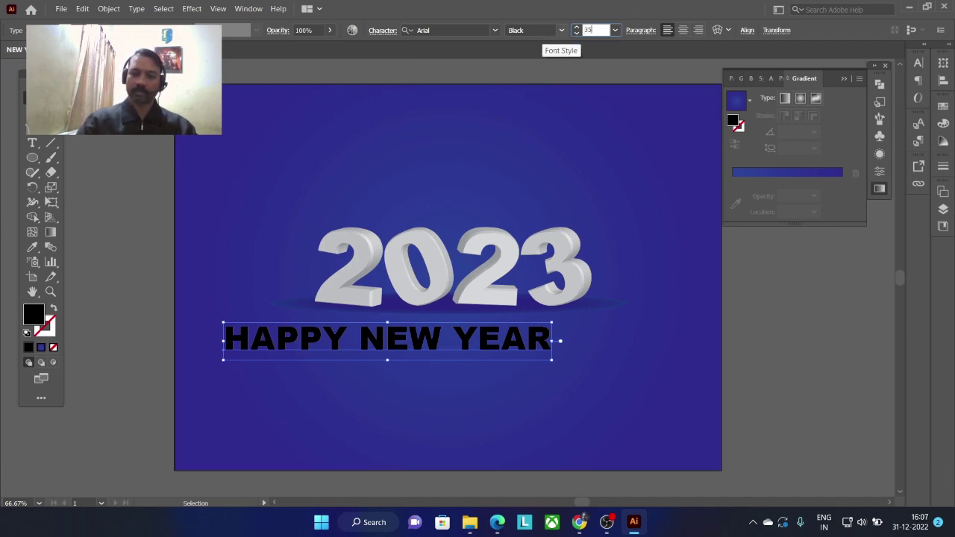
pyautogui.press('Return')
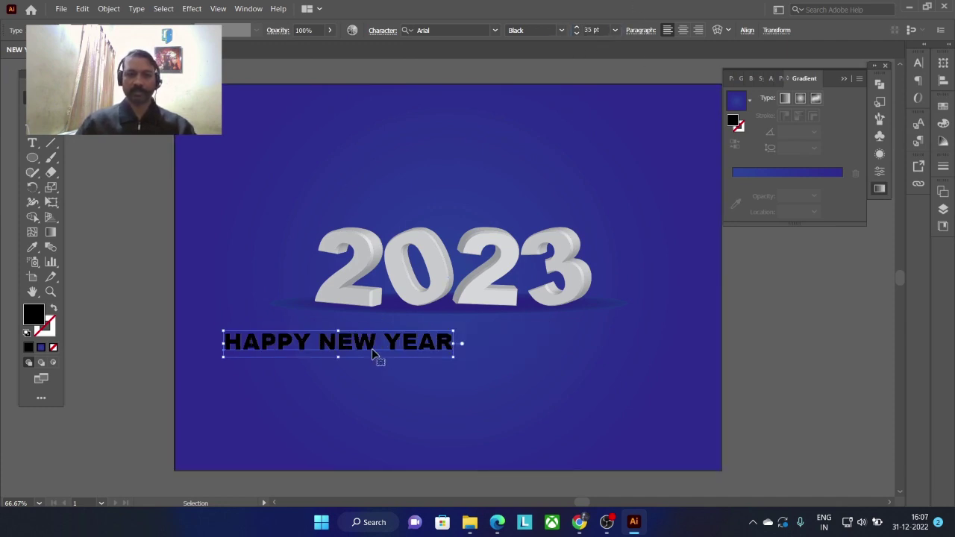
pyautogui.moveTo(372, 348); pyautogui.dragTo(483, 337)
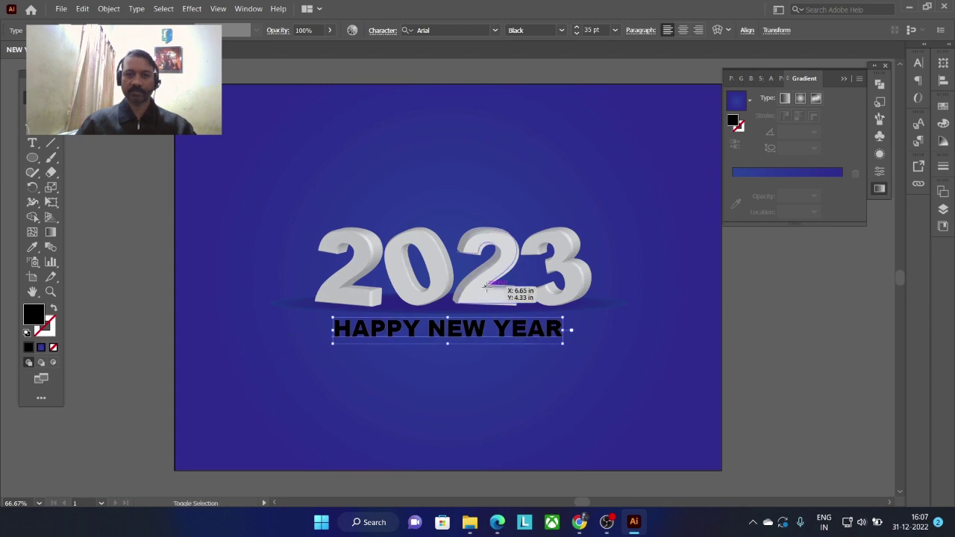
pyautogui.keyDown('shift'); pyautogui.click(486, 289); pyautogui.keyUp('shift')
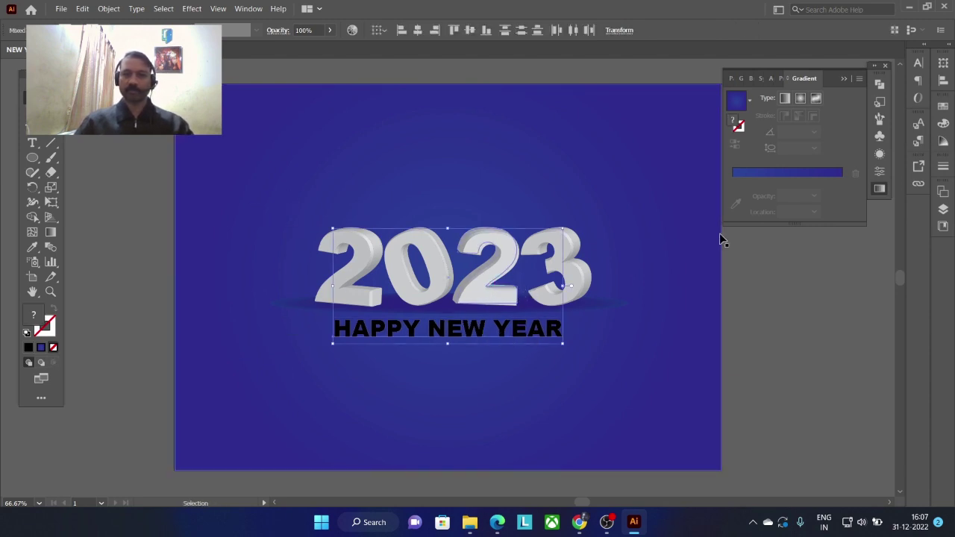
pyautogui.click(609, 279)
pyautogui.click(580, 271)
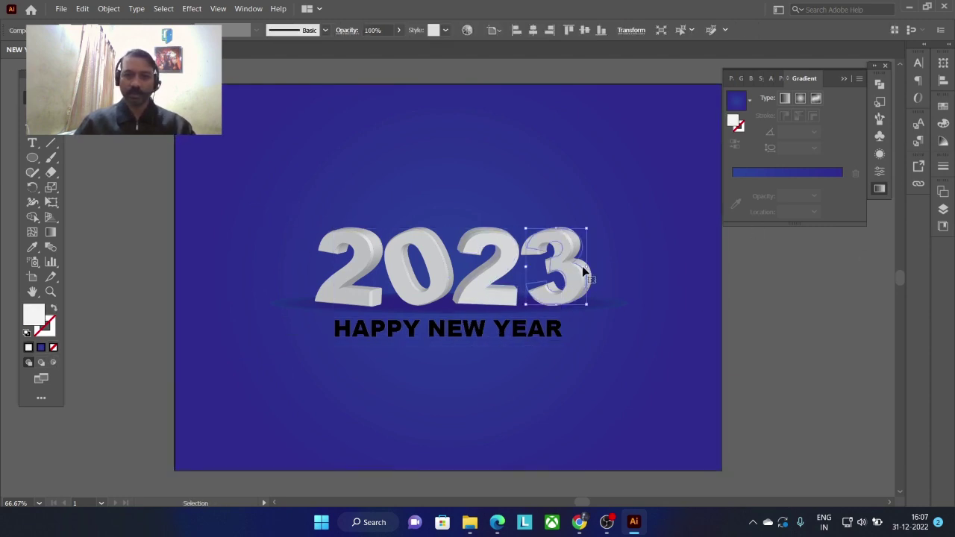
# Cut the blue gradient background rectangle and paste it in place on a new Layer 2 beneath Layer 1.
pyautogui.click(694, 297)
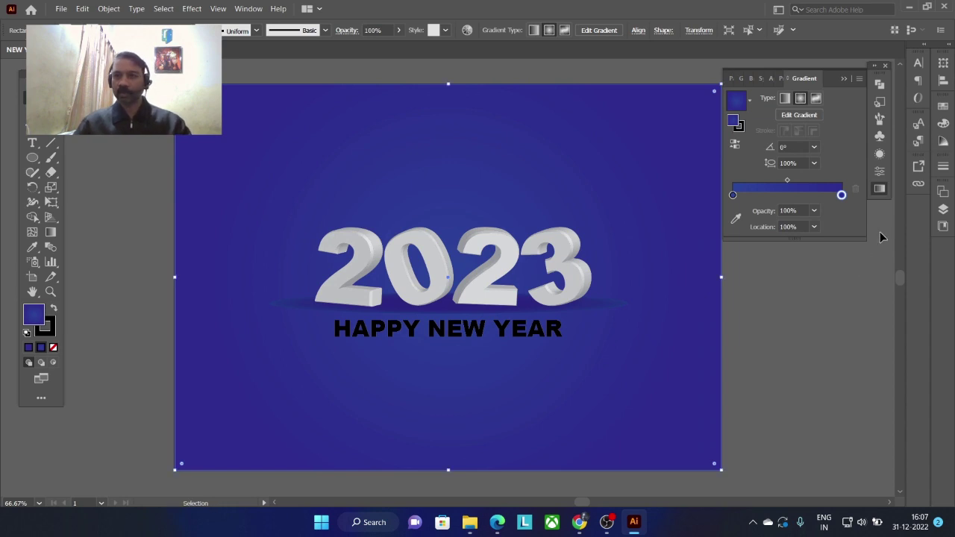
pyautogui.press('F7')
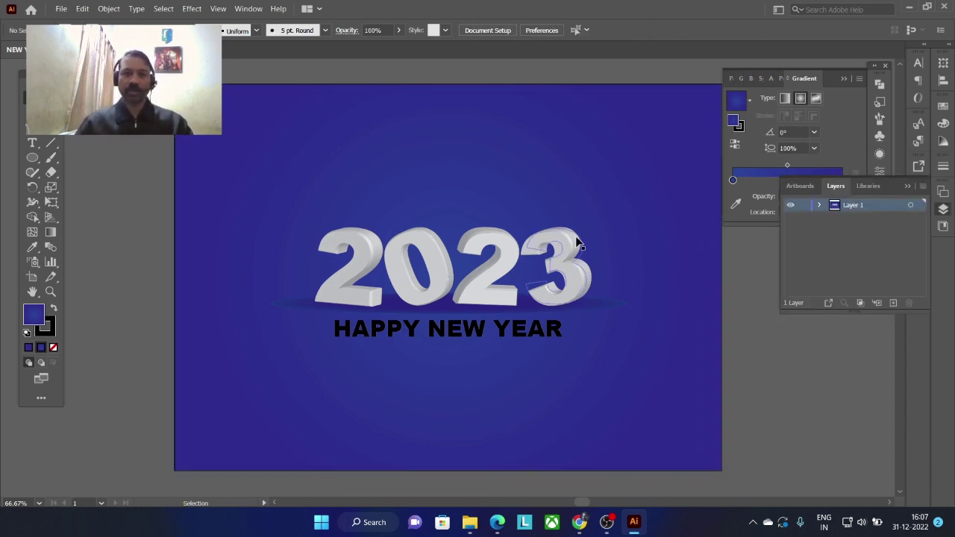
pyautogui.press('a')
pyautogui.press('Delete')
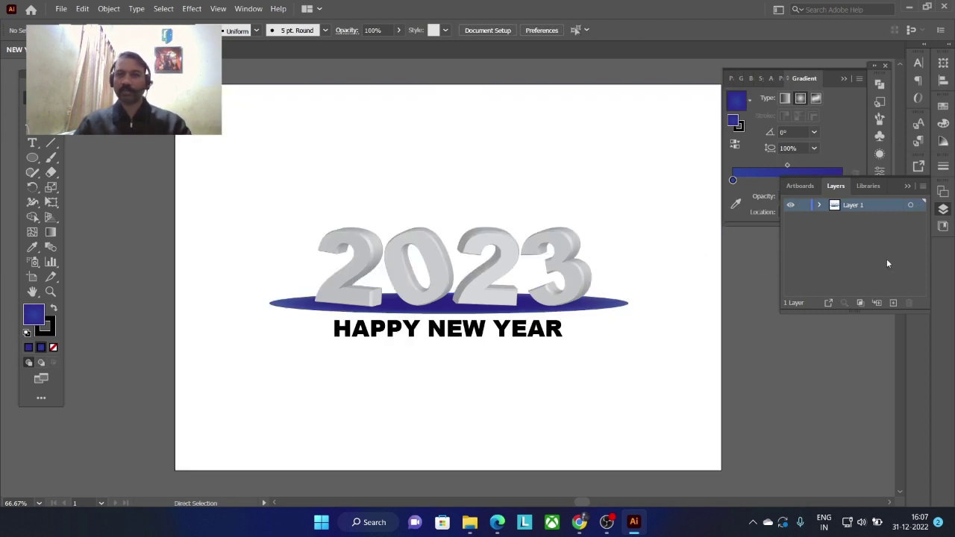
pyautogui.click(893, 303)
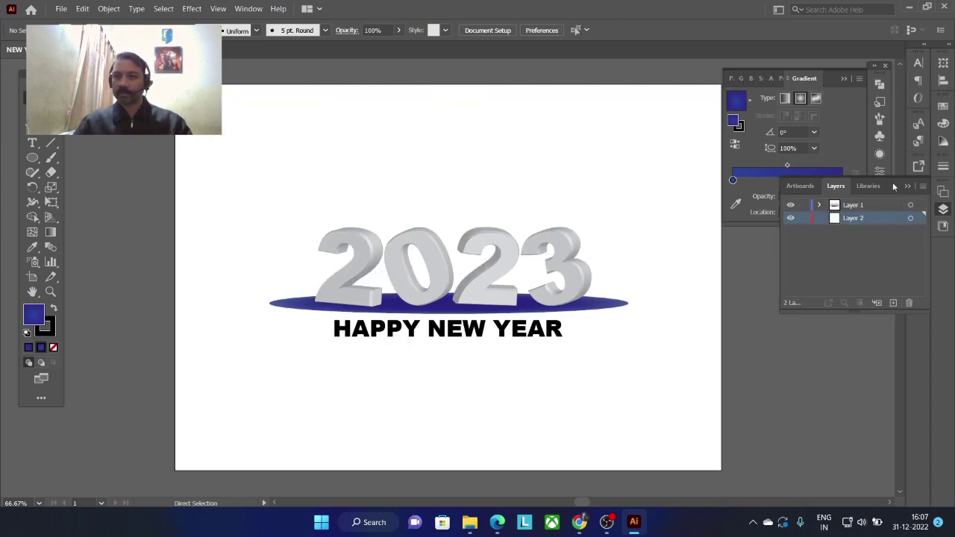
pyautogui.scroll(5, 894, 186)
pyautogui.hotkey('ctrl', 'f')
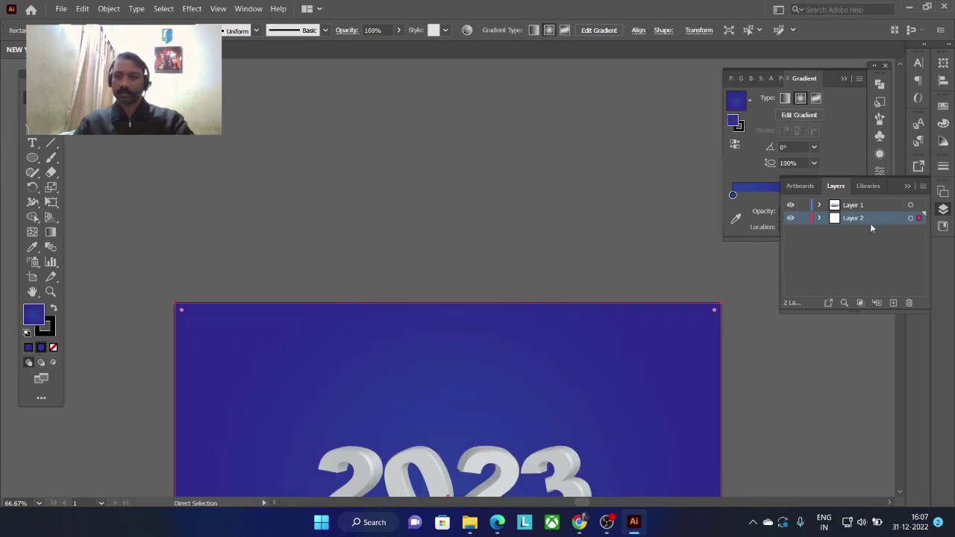
# Lock Layer 2 with the background and make Layer 1 the active layer.
pyautogui.click(803, 218)
pyautogui.moveTo(669, 405); pyautogui.dragTo(587, 294)
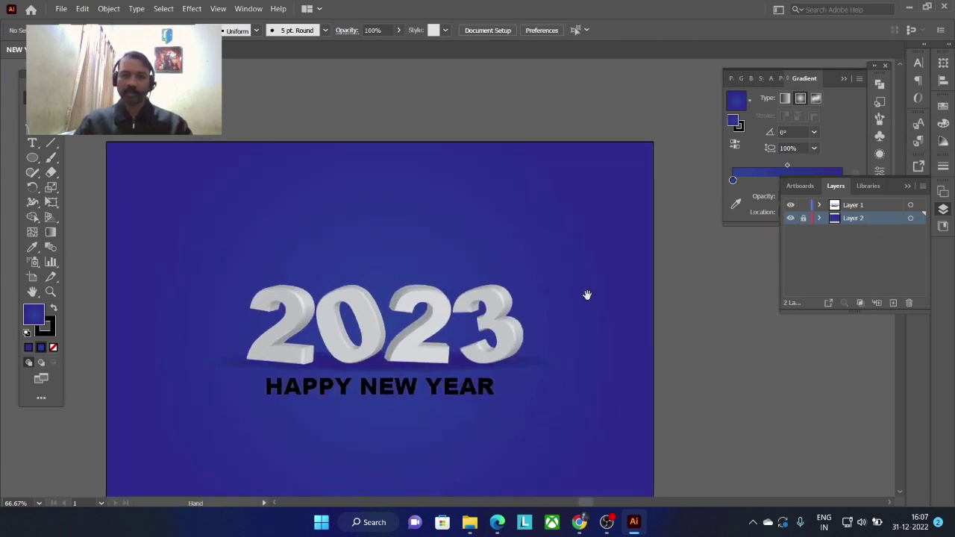
pyautogui.click(855, 207)
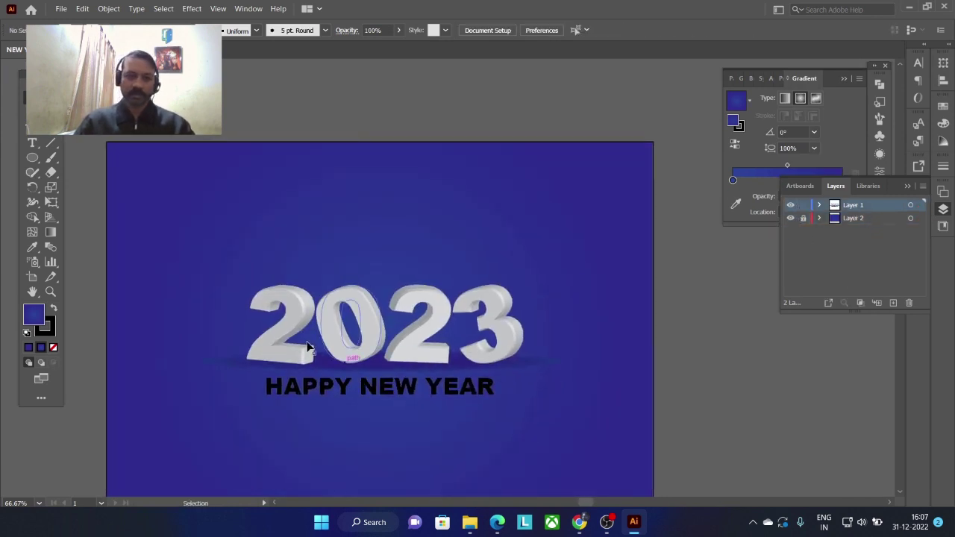
# Move the shadow ellipse from Layer 1 to Layer 2, in front of the background, and lock Layer 2.
pyautogui.click(525, 365)
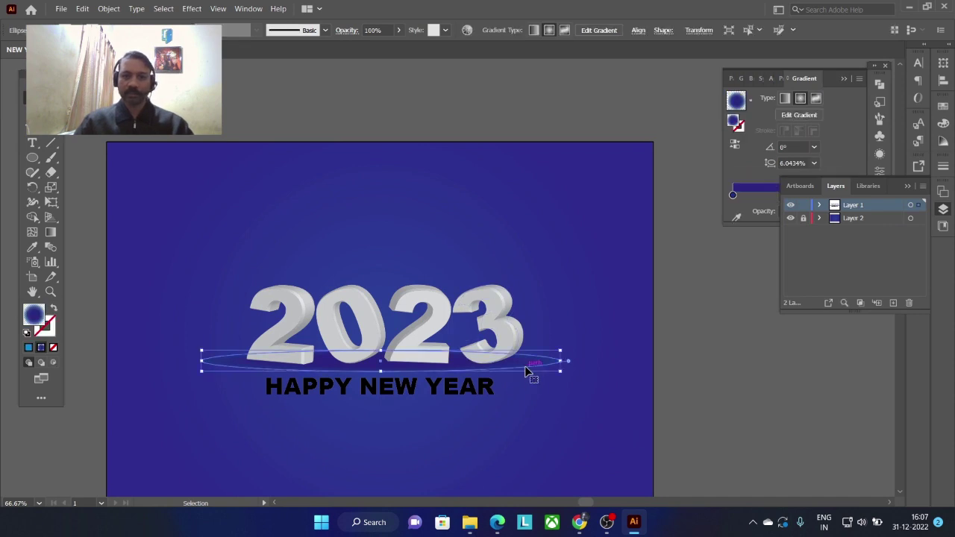
pyautogui.press('a')
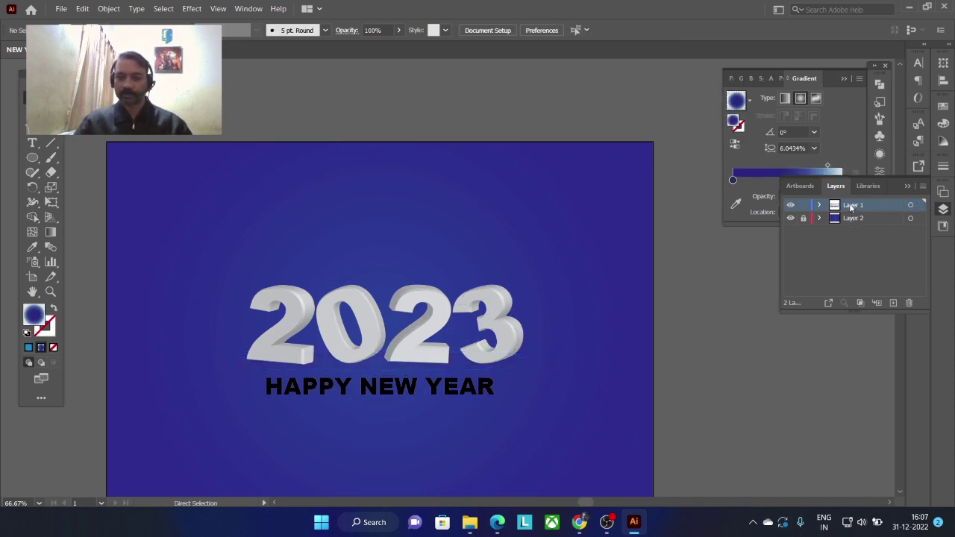
pyautogui.click(852, 222)
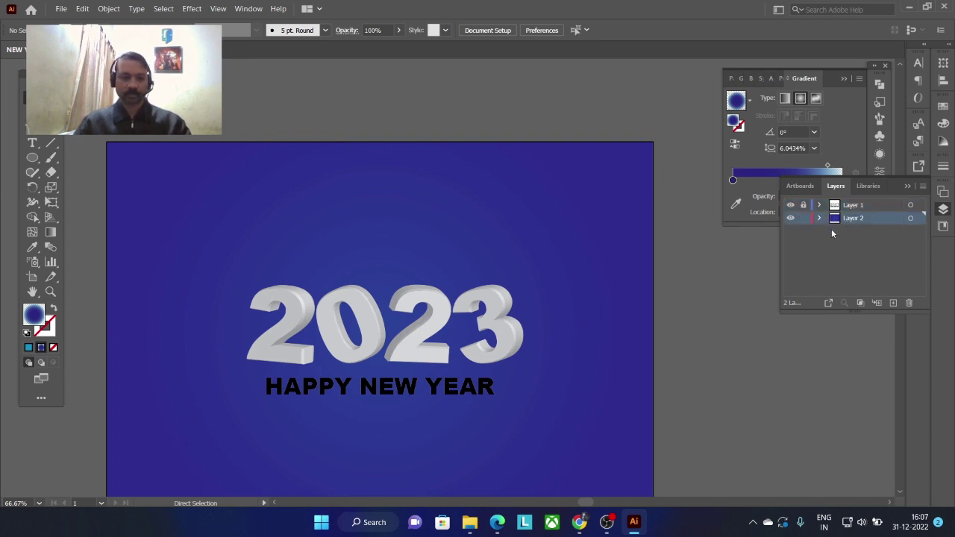
pyautogui.hotkey('ctrl', 'a')
pyautogui.click(807, 218)
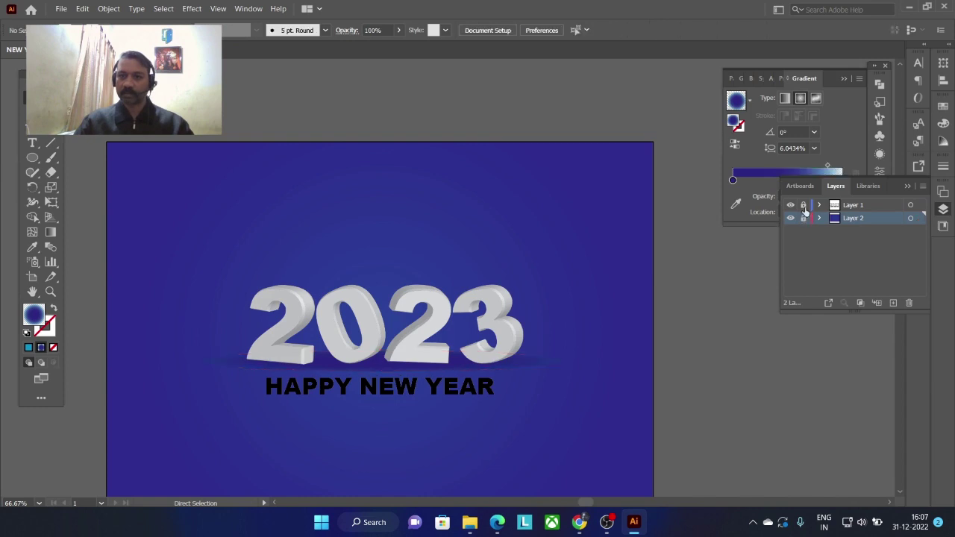
# Activate the unlocked Layer 1 and change the fill of the HAPPY NEW YEAR text to white.
pyautogui.click(859, 203)
pyautogui.click(431, 398)
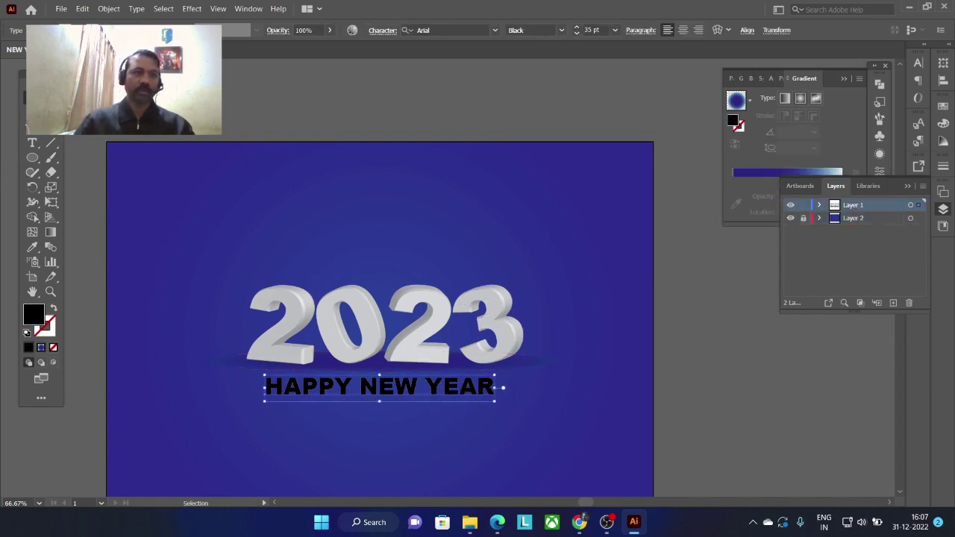
pyautogui.click(35, 29)
pyautogui.click(17, 52)
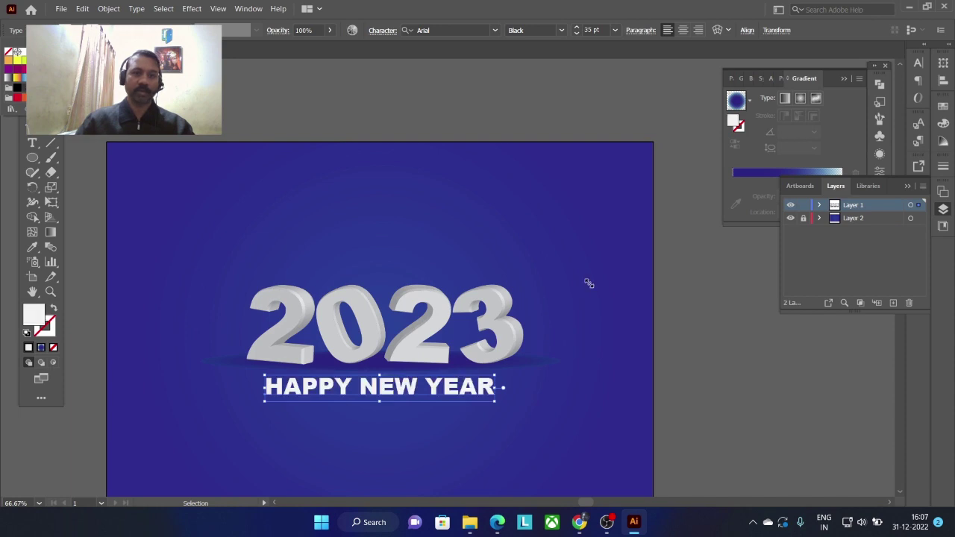
# Recolour the 3D digit 3 salmon red with Recolor Artwork.
pyautogui.click(510, 337)
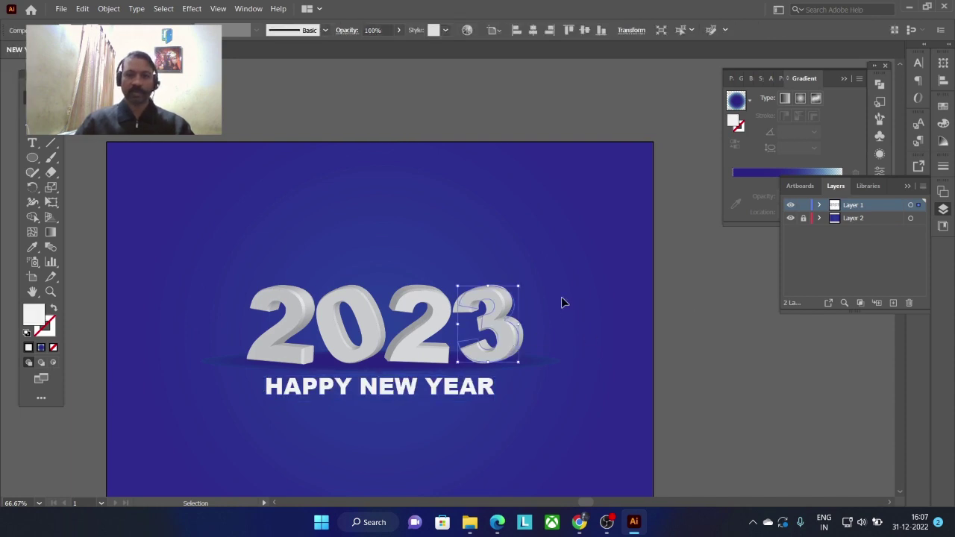
pyautogui.click(466, 30)
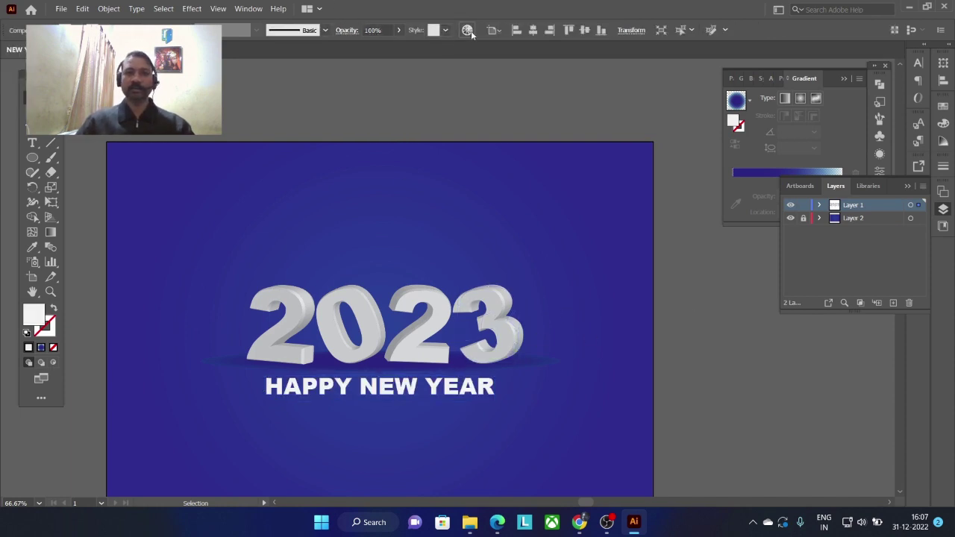
pyautogui.moveTo(453, 95); pyautogui.dragTo(580, 77)
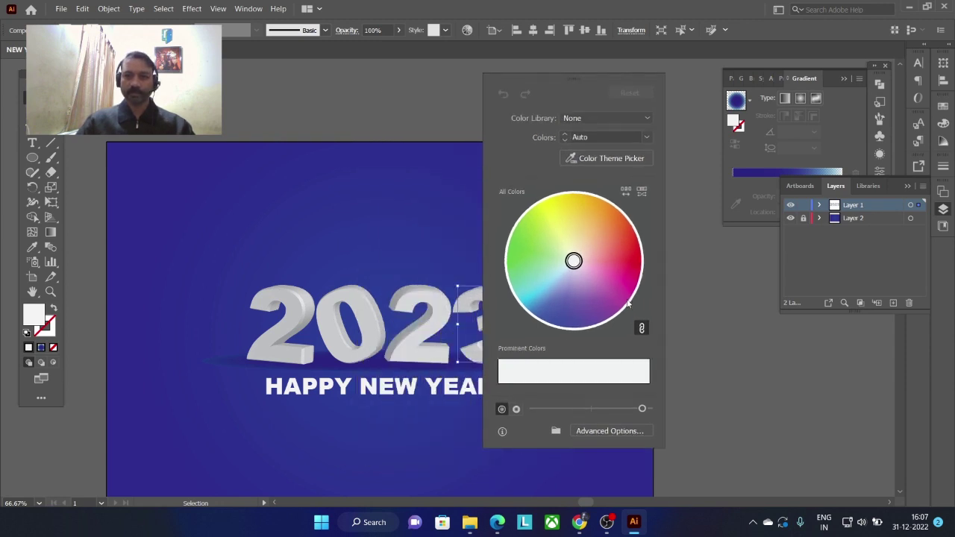
pyautogui.moveTo(573, 260); pyautogui.dragTo(589, 259)
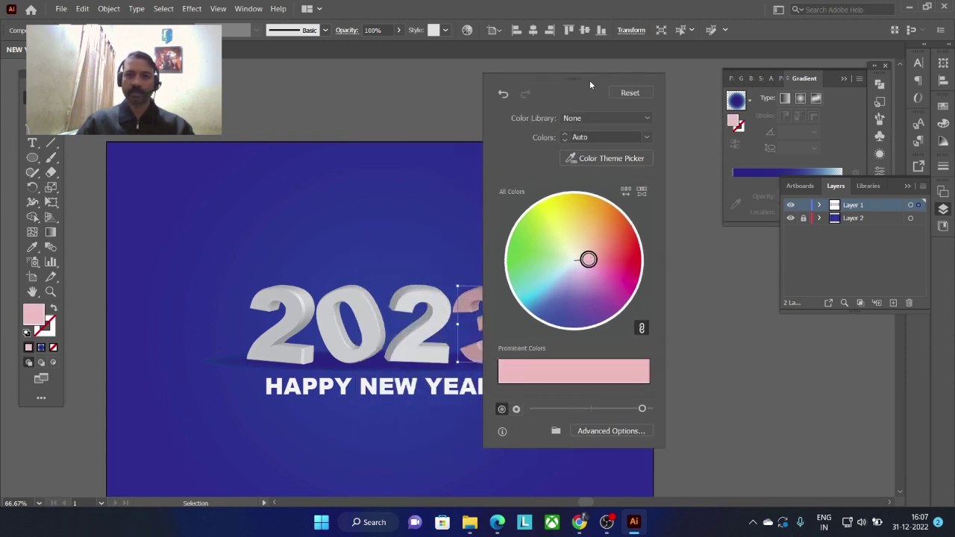
pyautogui.moveTo(590, 79); pyautogui.dragTo(654, 74)
pyautogui.moveTo(654, 254); pyautogui.dragTo(672, 247)
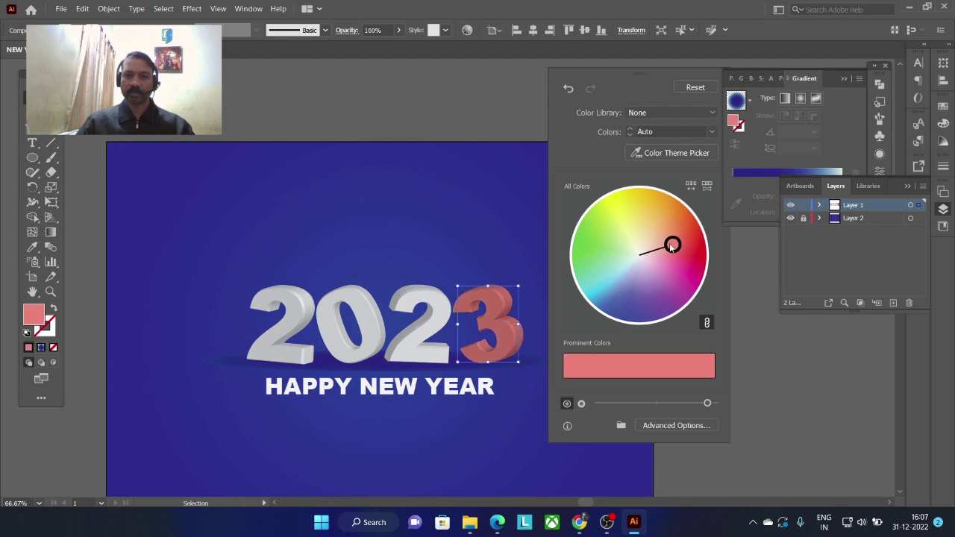
pyautogui.click(750, 352)
# Fill the second digit 2 of 2023 with a yellow-green swatch.
pyautogui.click(420, 321)
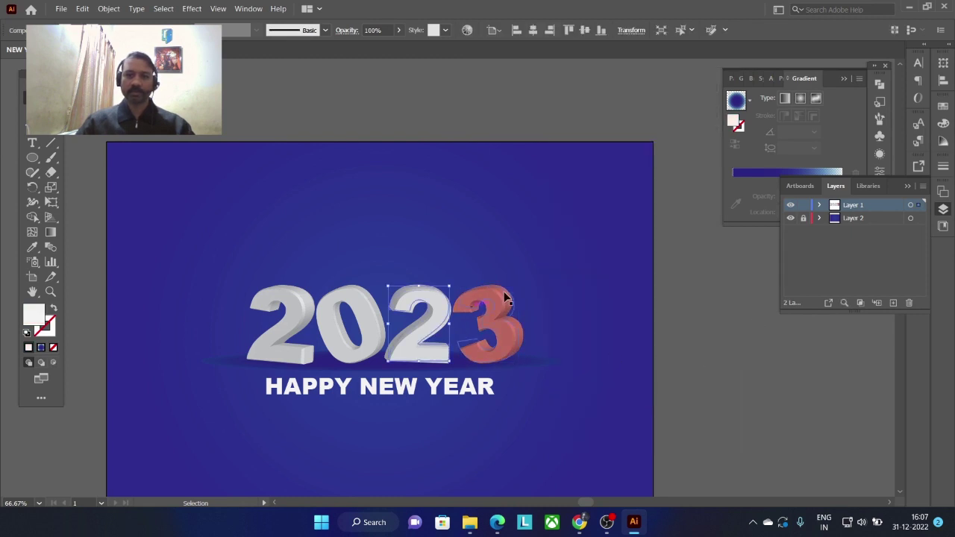
pyautogui.click(945, 109)
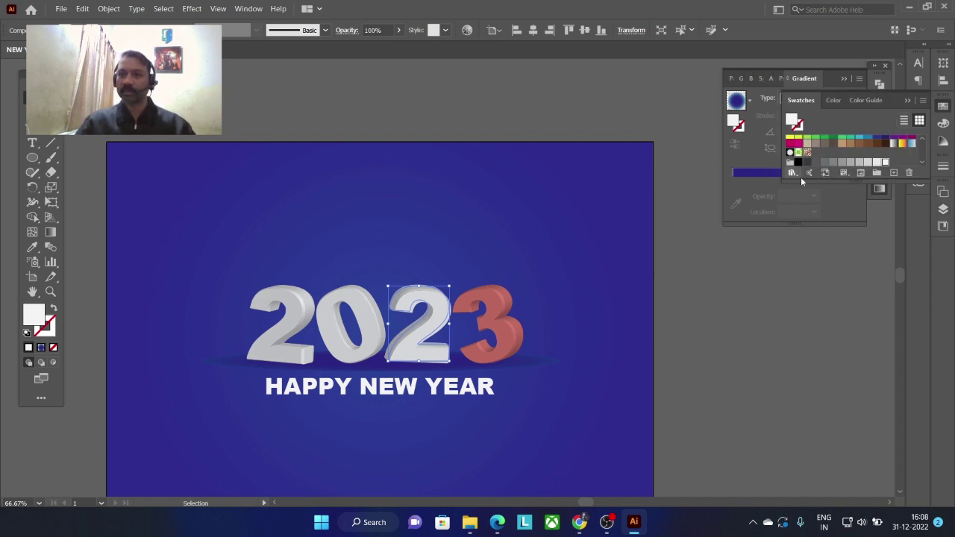
pyautogui.moveTo(802, 179); pyautogui.dragTo(812, 263)
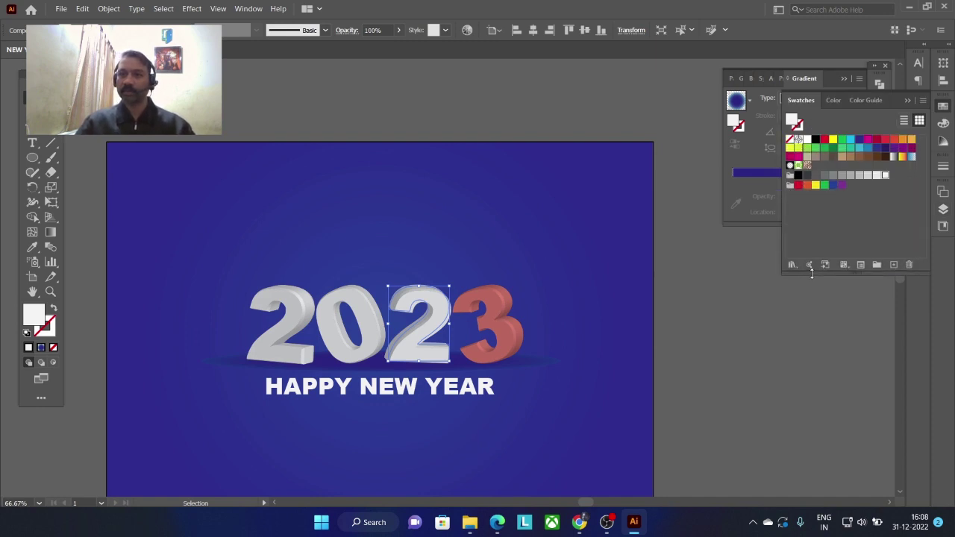
pyautogui.click(816, 148)
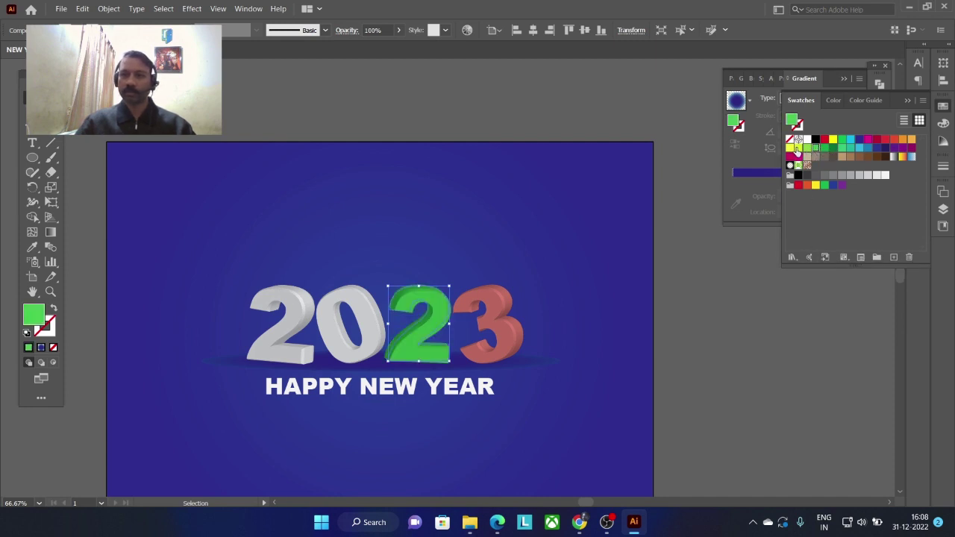
pyautogui.click(797, 148)
# Fill the digit 0 with a light yellow swatch and the first digit 2 with the bright yellow swatch.
pyautogui.click(362, 312)
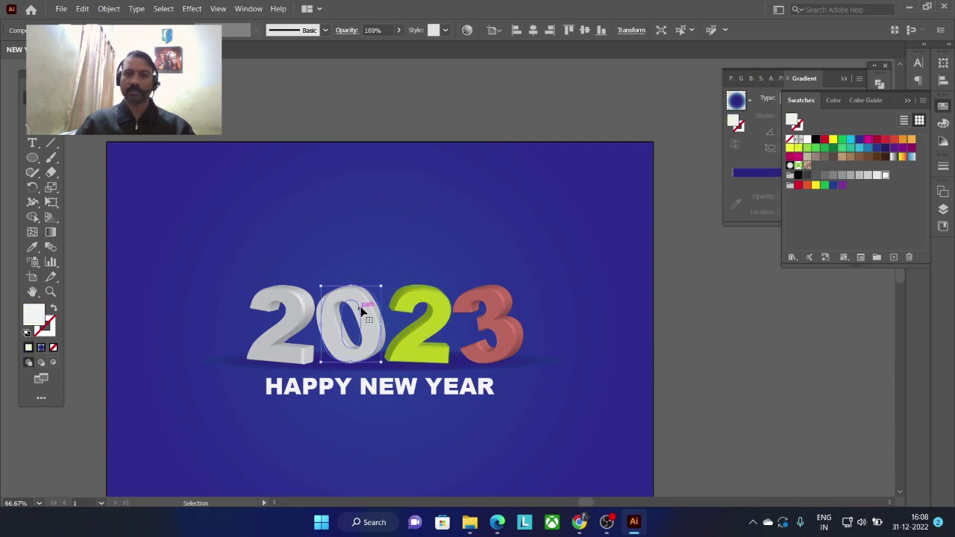
pyautogui.click(795, 150)
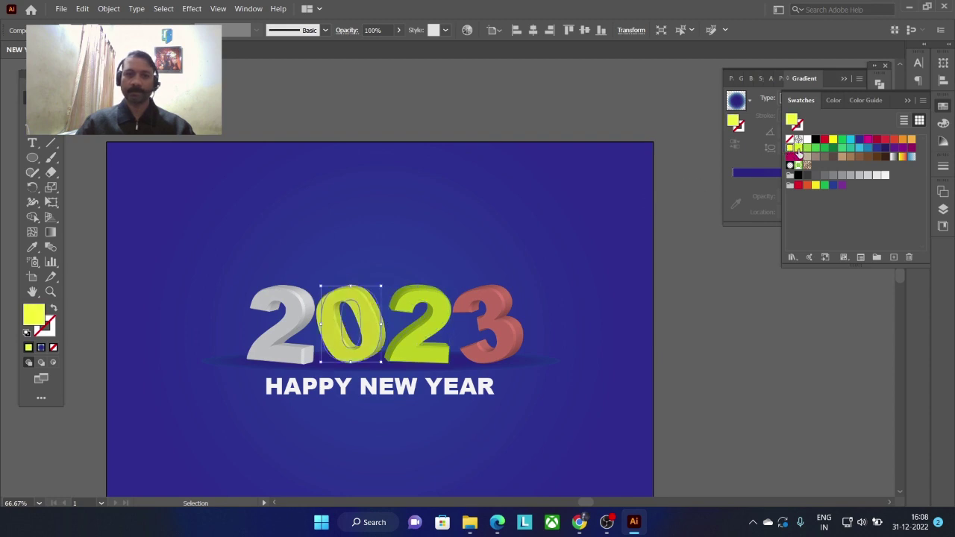
pyautogui.click(306, 313)
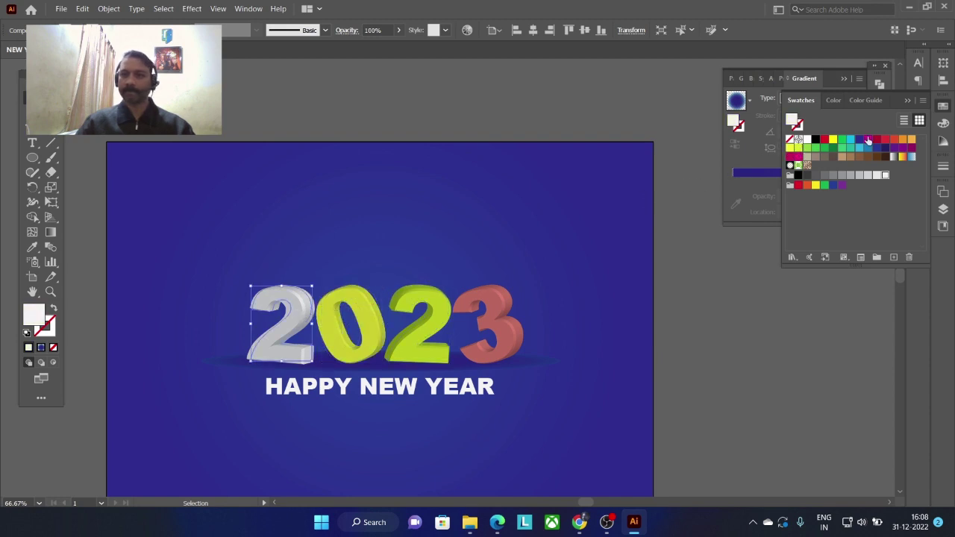
pyautogui.click(833, 141)
# Change the second digit 2 to the bright yellow swatch and the digit 3 to a light green swatch.
pyautogui.click(703, 277)
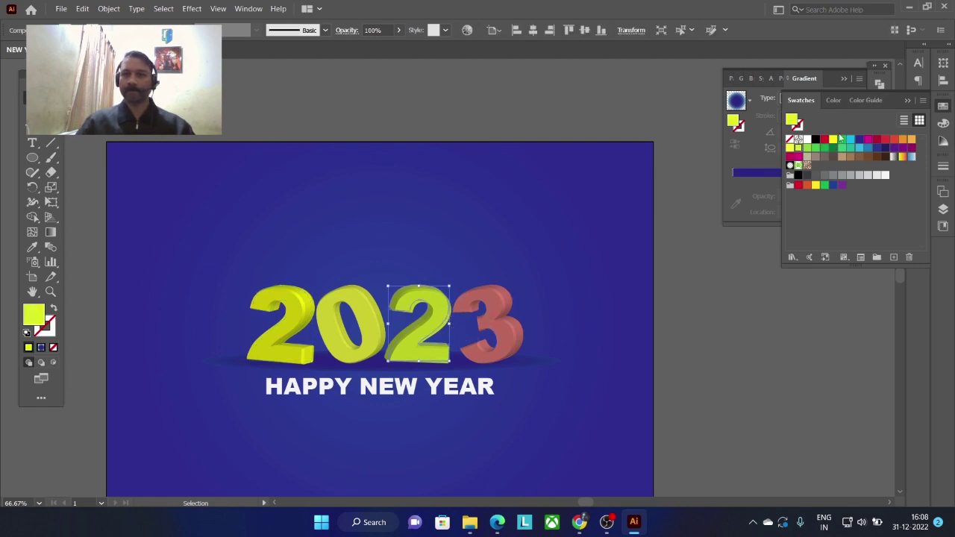
pyautogui.click(832, 142)
pyautogui.click(572, 315)
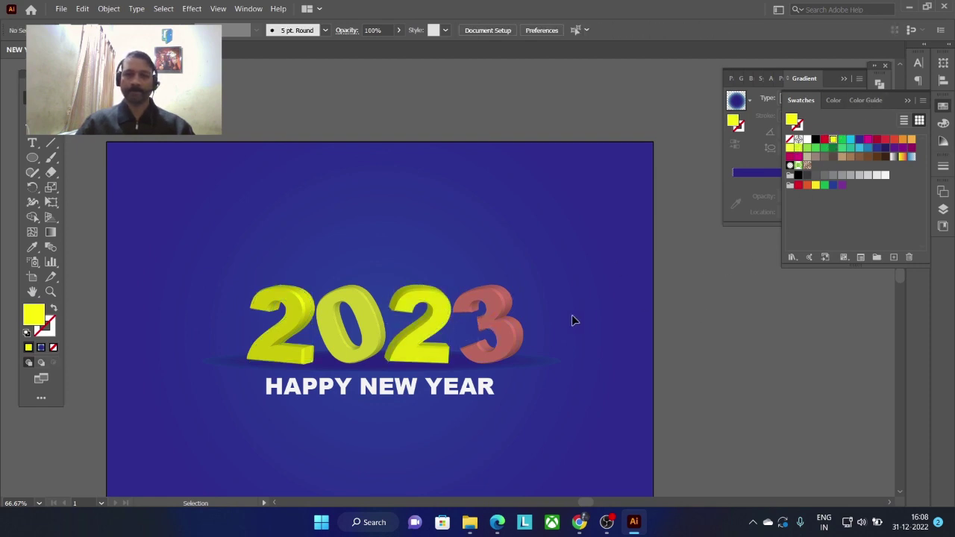
pyautogui.click(507, 329)
pyautogui.click(807, 148)
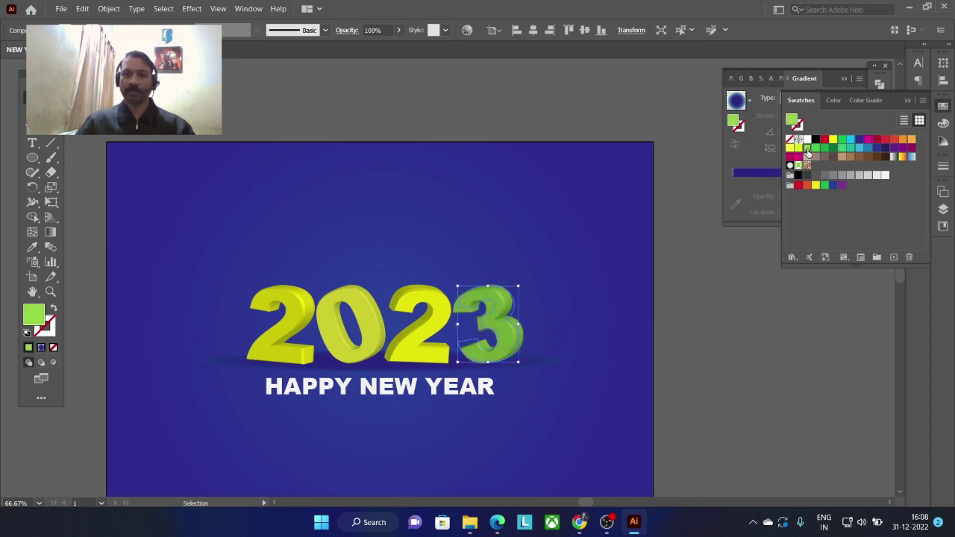
pyautogui.click(692, 271)
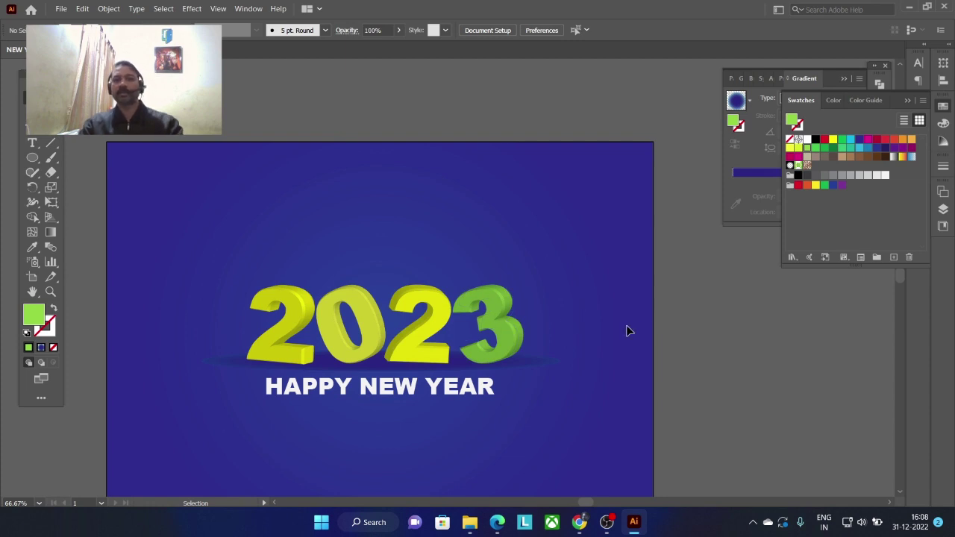
pyautogui.scroll(-2, 598, 370)
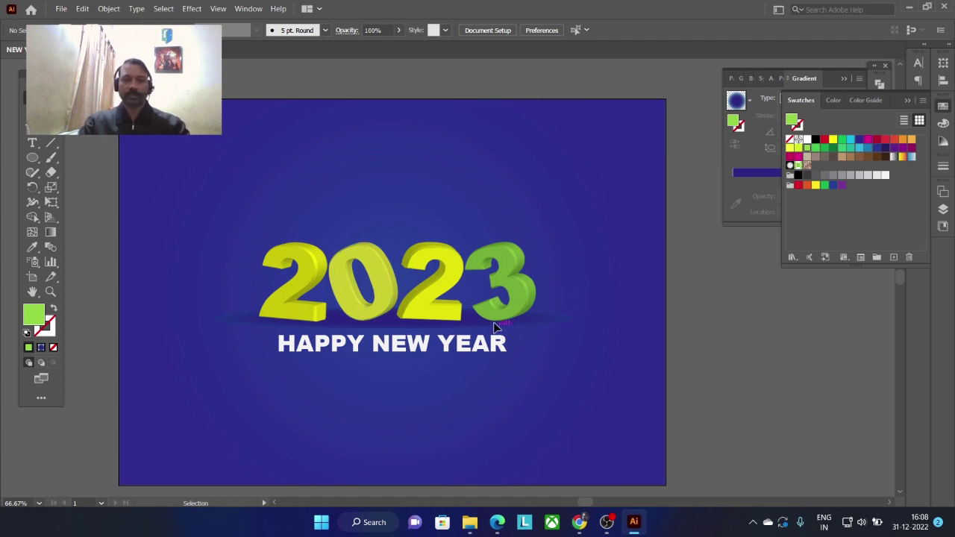
pyautogui.click(501, 346)
pyautogui.click(605, 333)
pyautogui.hotkey('ctrl', 'v')
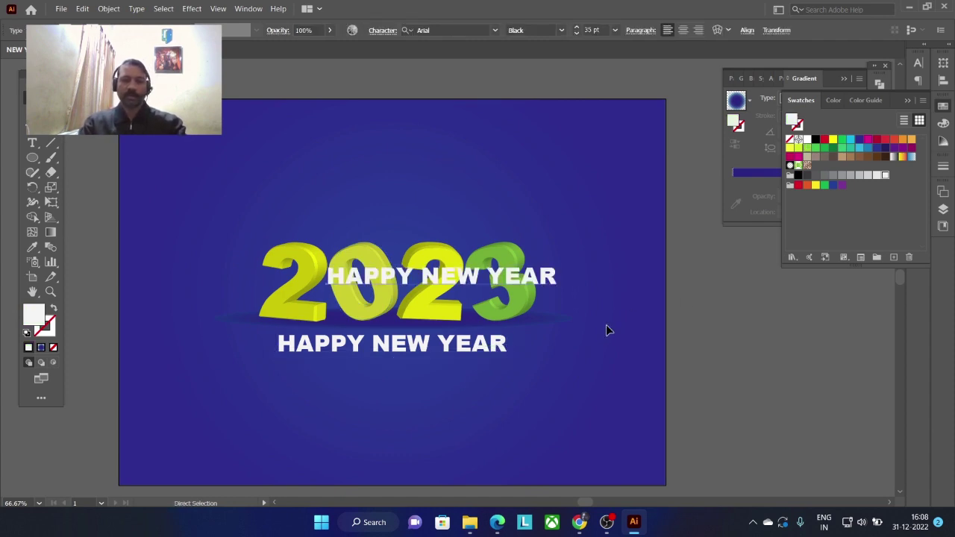
pyautogui.hotkey('ctrl', 'z')
pyautogui.press('a')
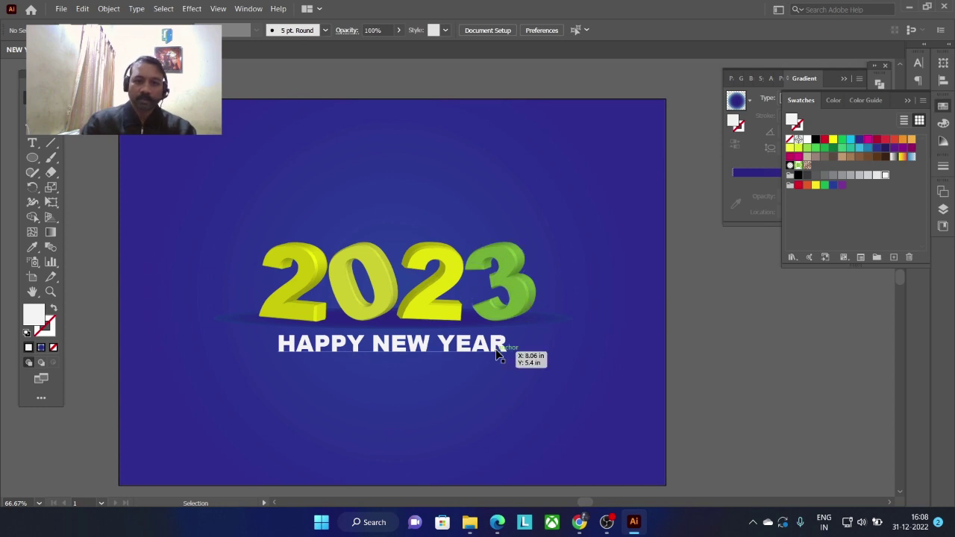
# Create a vertically mirrored copy of the HAPPY NEW YEAR text directly beneath the original.
pyautogui.click(498, 350)
pyautogui.press('v')
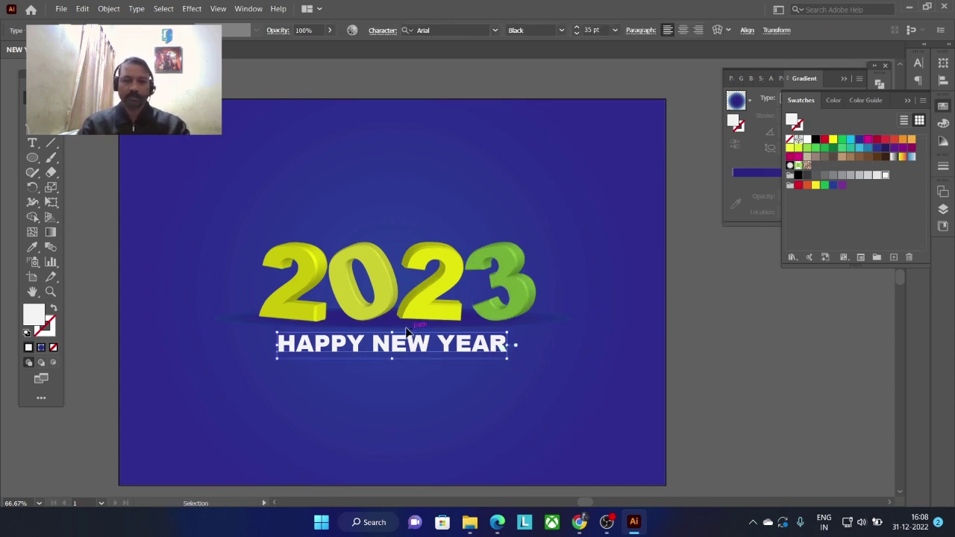
pyautogui.moveTo(392, 333); pyautogui.dragTo(392, 382)
# Nudge the mirrored text up until its letters meet the baseline of the original HAPPY NEW YEAR text.
pyautogui.press('Up')
pyautogui.press('Up')
pyautogui.press('Up')
pyautogui.press('Up')
pyautogui.press('Up')
pyautogui.press('Up')
pyautogui.press('Up')
pyautogui.press('Up')
pyautogui.press('Up')
pyautogui.press('Up')
pyautogui.press('Up')
pyautogui.press('Up')
pyautogui.press('Up')
pyautogui.press('Up')
pyautogui.press('Up')
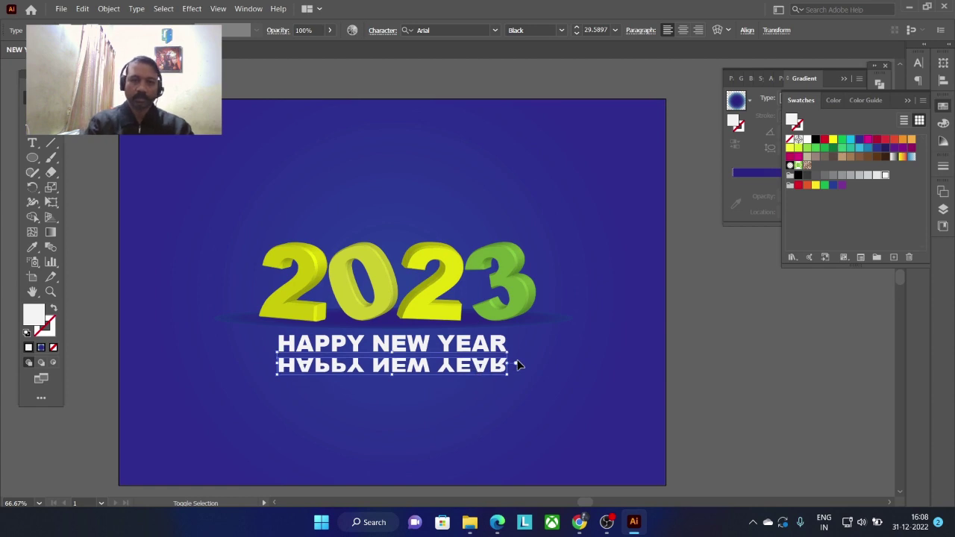
pyautogui.press('Up')
pyautogui.press('Up')
pyautogui.press('Up')
pyautogui.press('Up')
pyautogui.press('Up')
pyautogui.press('Up')
pyautogui.press('Up')
pyautogui.press('Up')
pyautogui.press('Up')
pyautogui.press('Up')
pyautogui.press('Up')
pyautogui.press('Up')
pyautogui.press('Up')
pyautogui.press('Up')
pyautogui.press('Up')
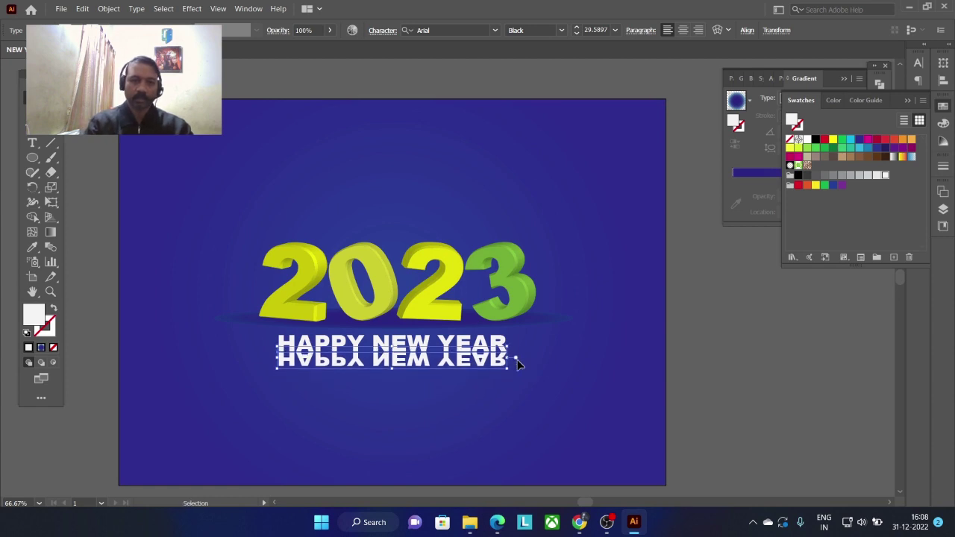
pyautogui.press('Down')
pyautogui.press('Down')
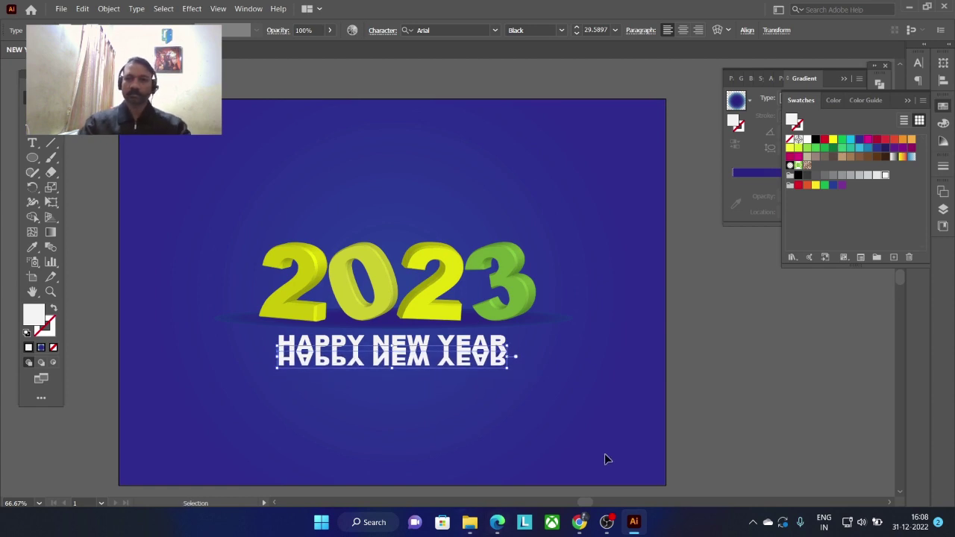
# Expand the mirrored HAPPY NEW YEAR text into shapes.
pyautogui.click(108, 8)
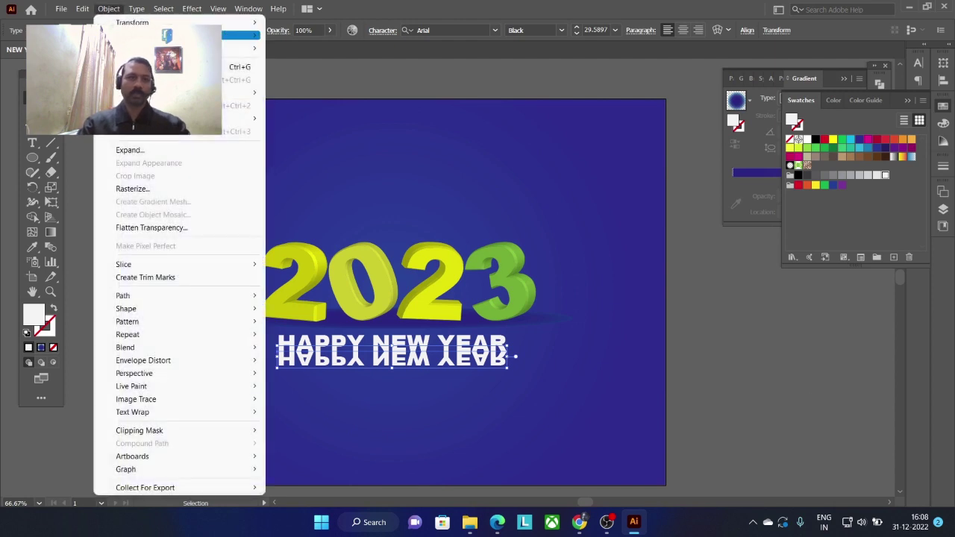
pyautogui.click(144, 153)
pyautogui.press('Return')
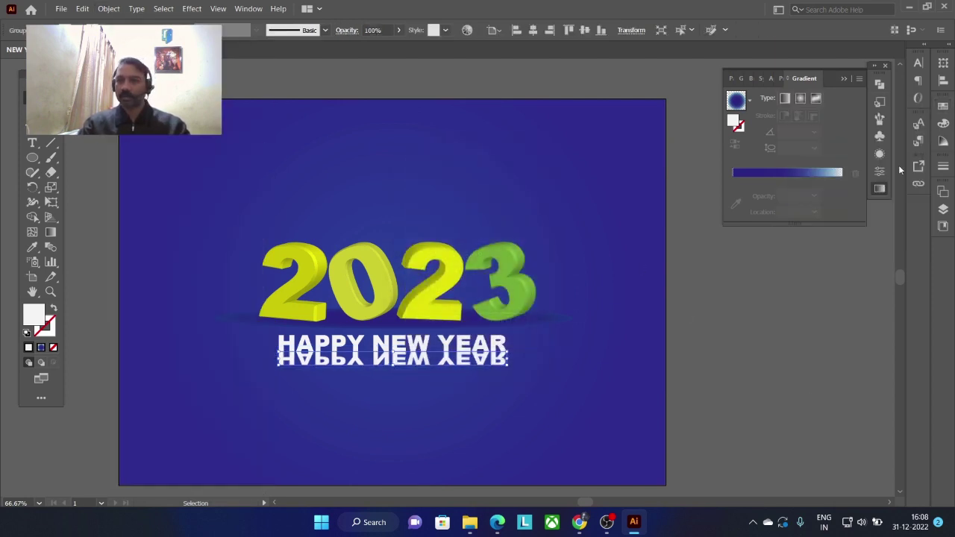
# Fill the expanded mirrored text with the blue-to-transparent gradient as a linear type at an angle of -90°.
pyautogui.click(784, 174)
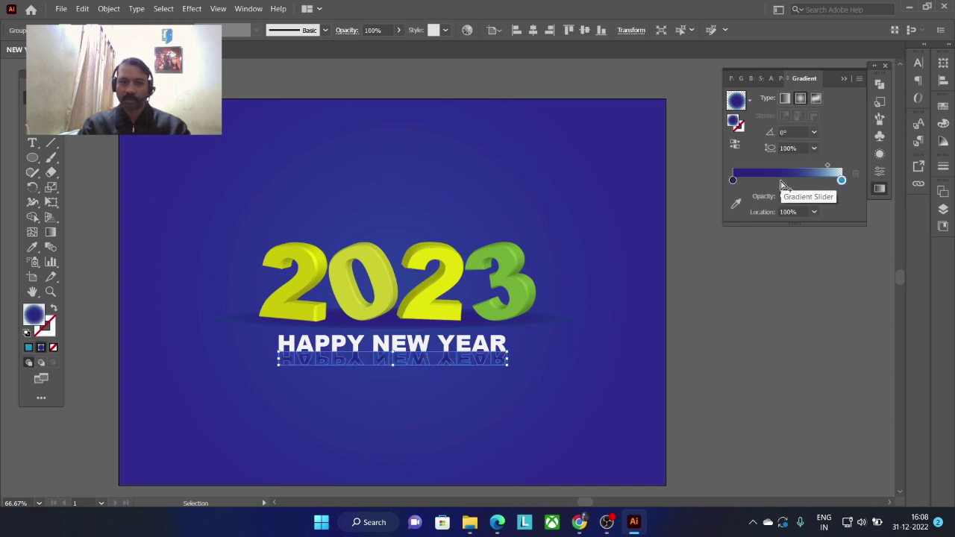
pyautogui.click(784, 99)
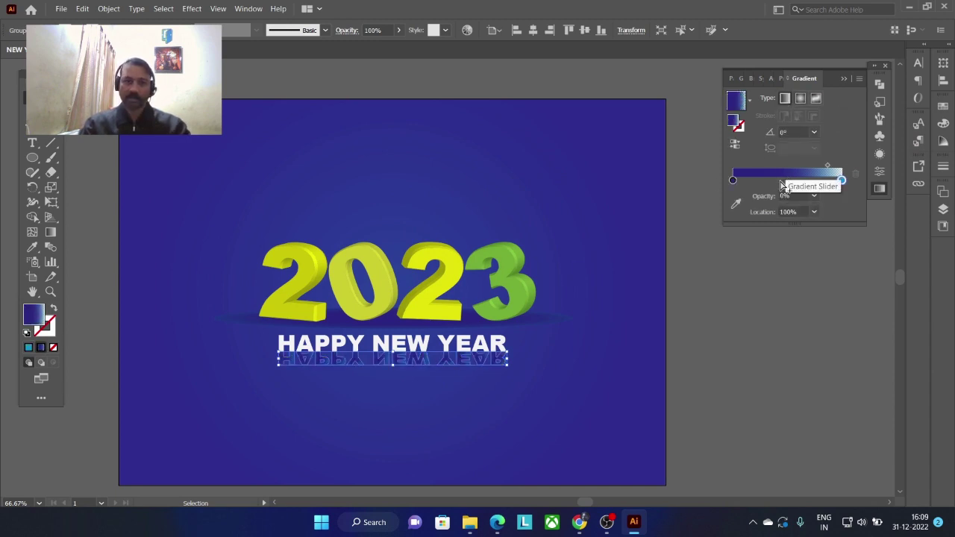
pyautogui.click(814, 132)
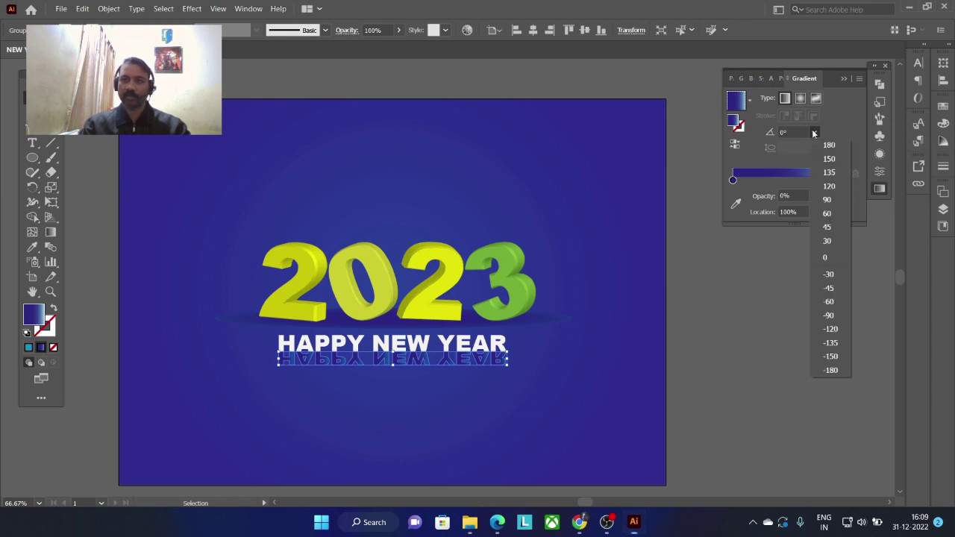
pyautogui.click(830, 314)
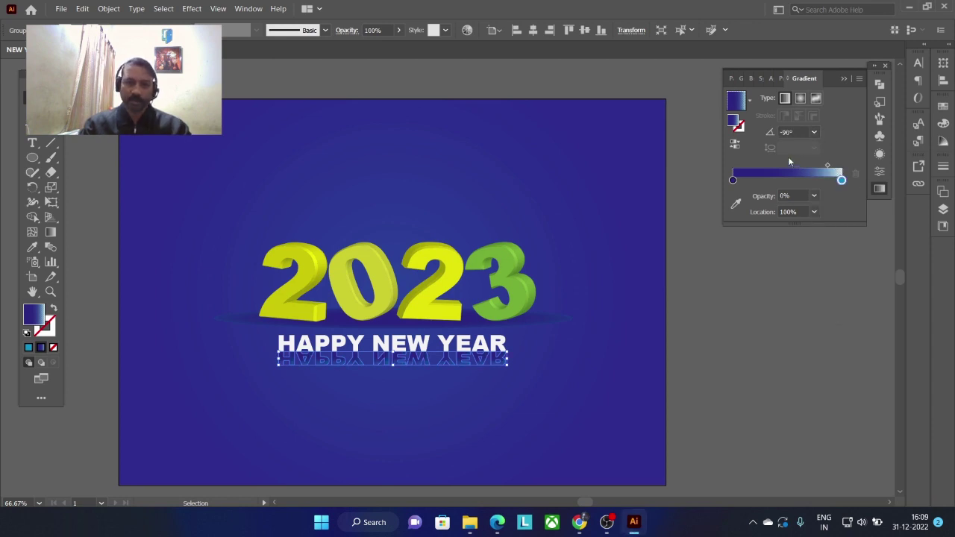
pyautogui.click(735, 145)
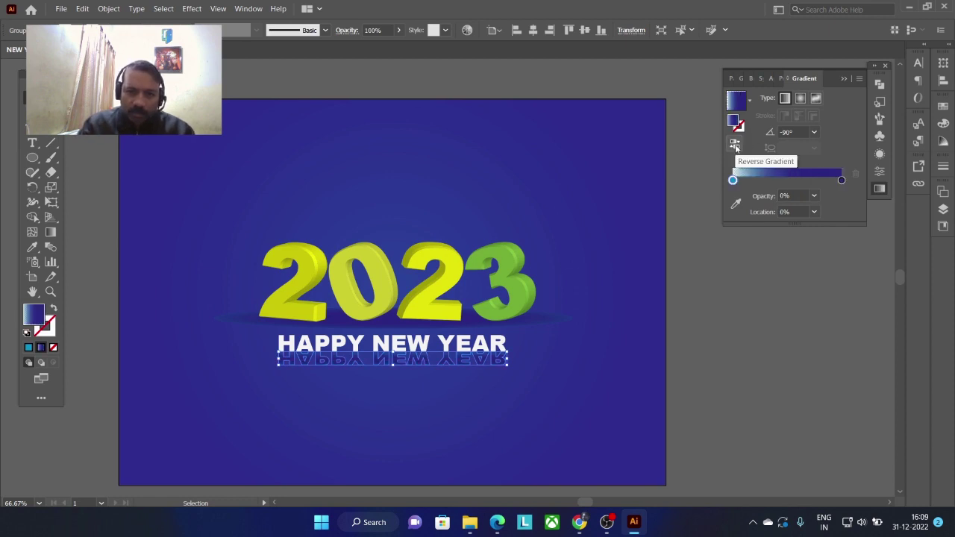
pyautogui.click(735, 146)
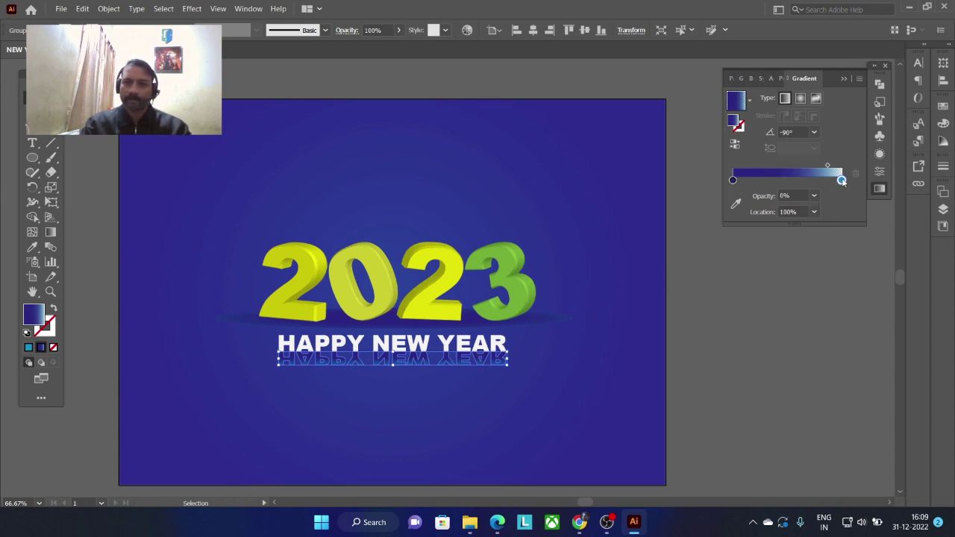
# Set the opacity of the mirrored text to 60%.
pyautogui.click(377, 30)
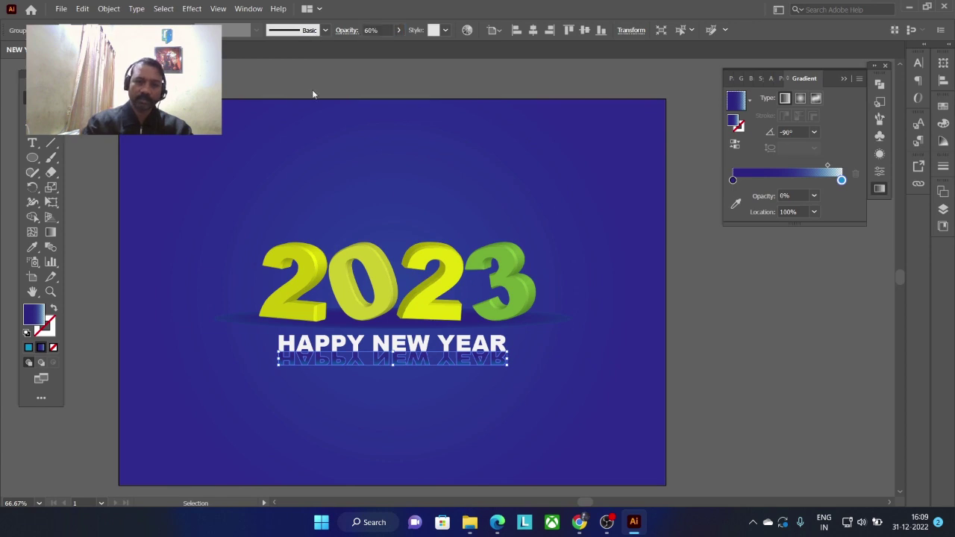
pyautogui.click(760, 348)
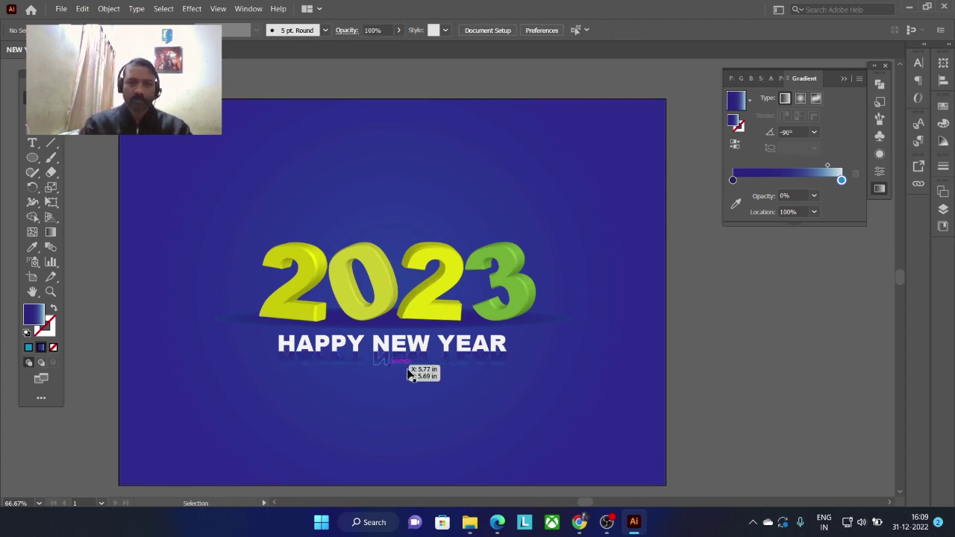
# Replace the light-blue end stop of the mirrored text's gradient with the dark blue and set its opacity to 0%.
pyautogui.click(243, 364)
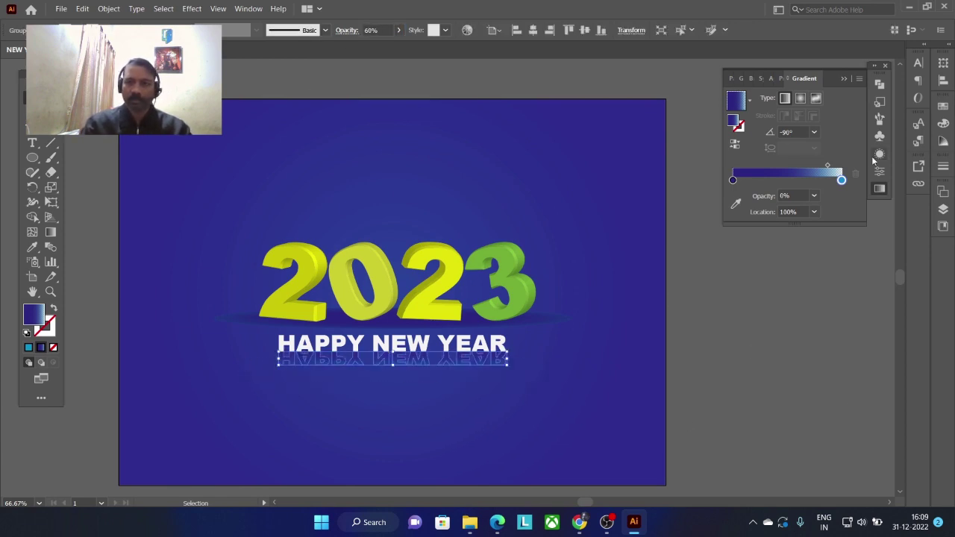
pyautogui.click(806, 180)
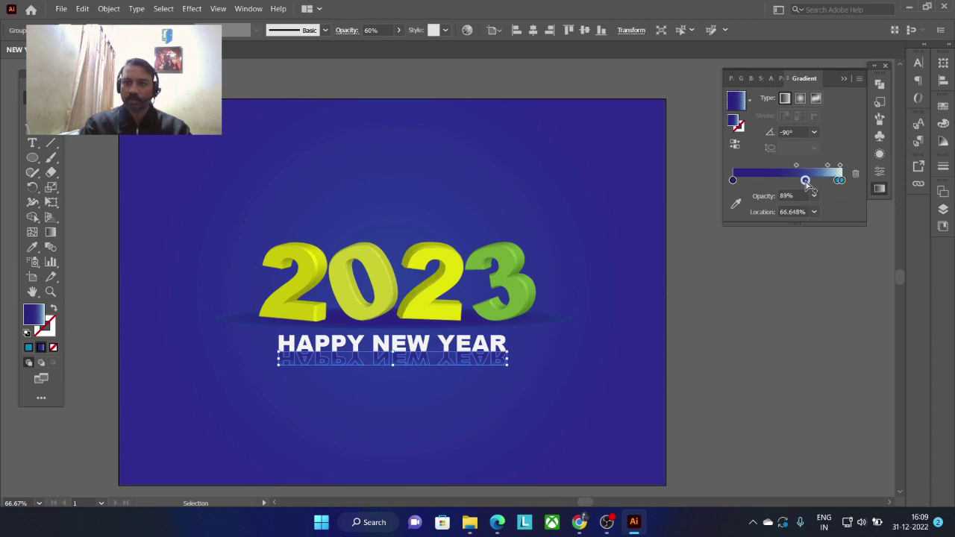
pyautogui.moveTo(841, 179); pyautogui.dragTo(819, 198)
pyautogui.click(841, 184)
pyautogui.click(842, 180)
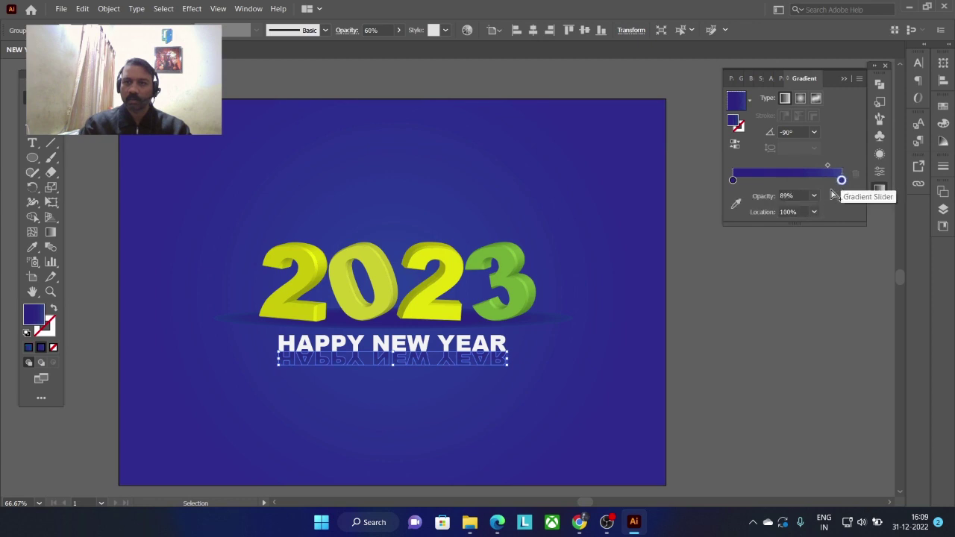
pyautogui.click(814, 196)
pyautogui.click(826, 207)
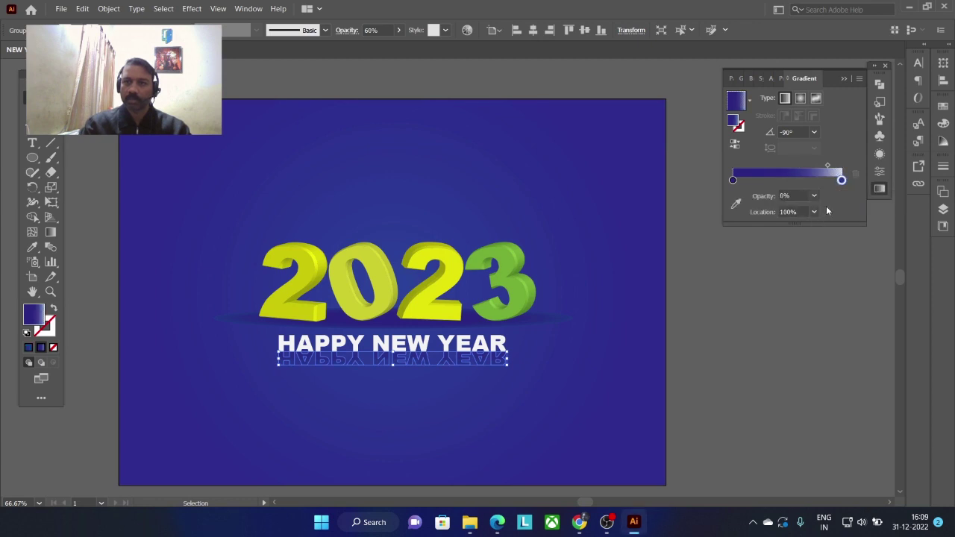
pyautogui.click(734, 325)
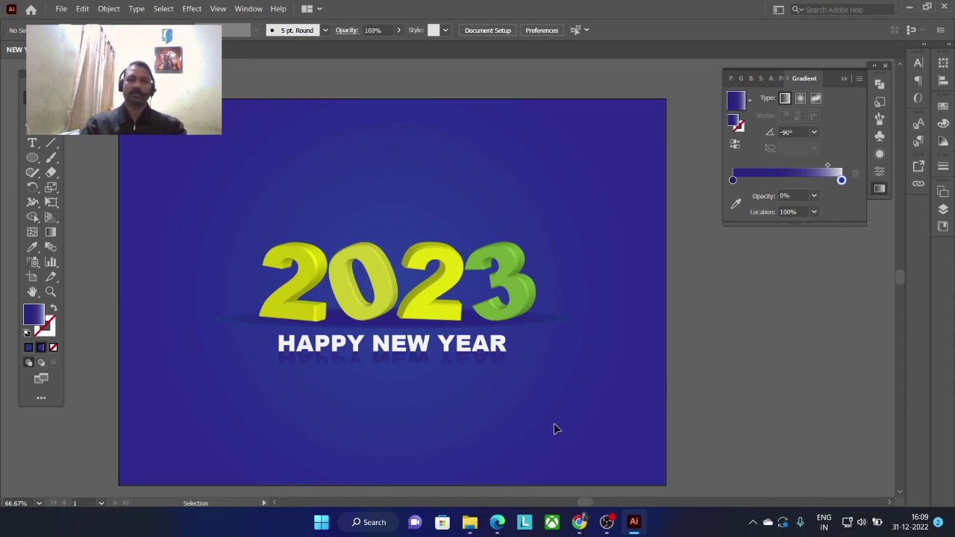
# Stretch the mirrored HAPPY NEW YEAR text slightly downward to make the reflection taller.
pyautogui.moveTo(595, 421); pyautogui.dragTo(158, 364)
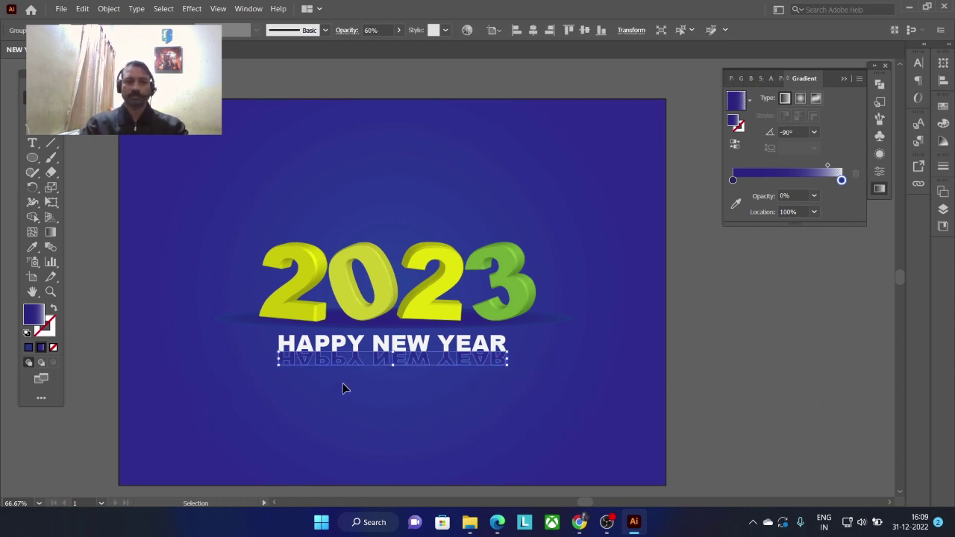
pyautogui.moveTo(393, 366); pyautogui.dragTo(394, 372)
pyautogui.click(692, 344)
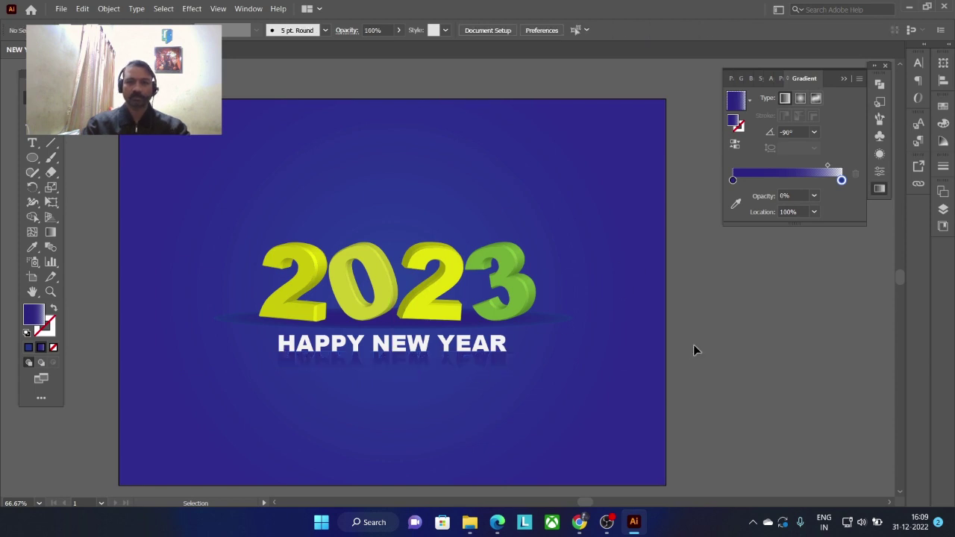
# Shift the midpoint of the mirrored text's gradient to about 63% so the reflection fades sooner.
pyautogui.moveTo(214, 366); pyautogui.dragTo(208, 358)
pyautogui.moveTo(827, 166); pyautogui.dragTo(802, 166)
pyautogui.click(727, 387)
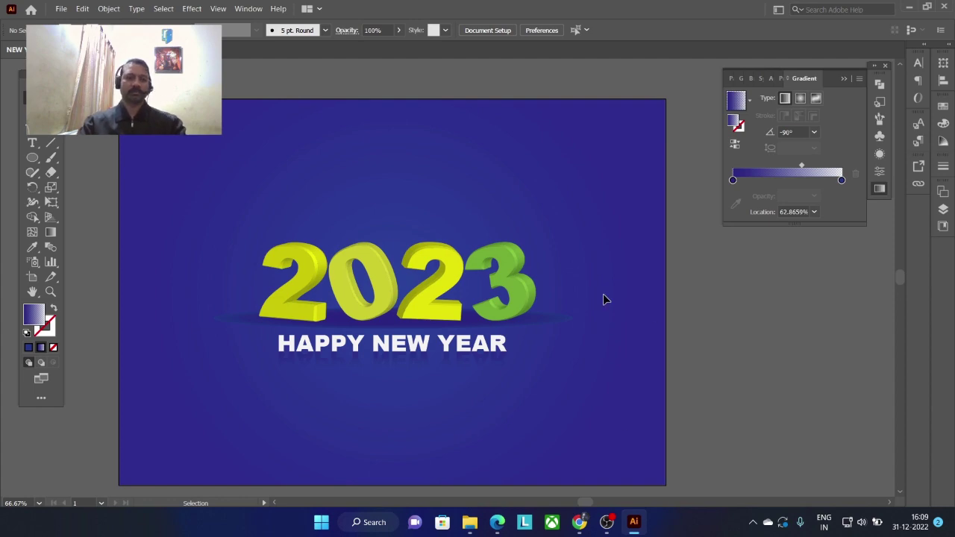
pyautogui.click(737, 320)
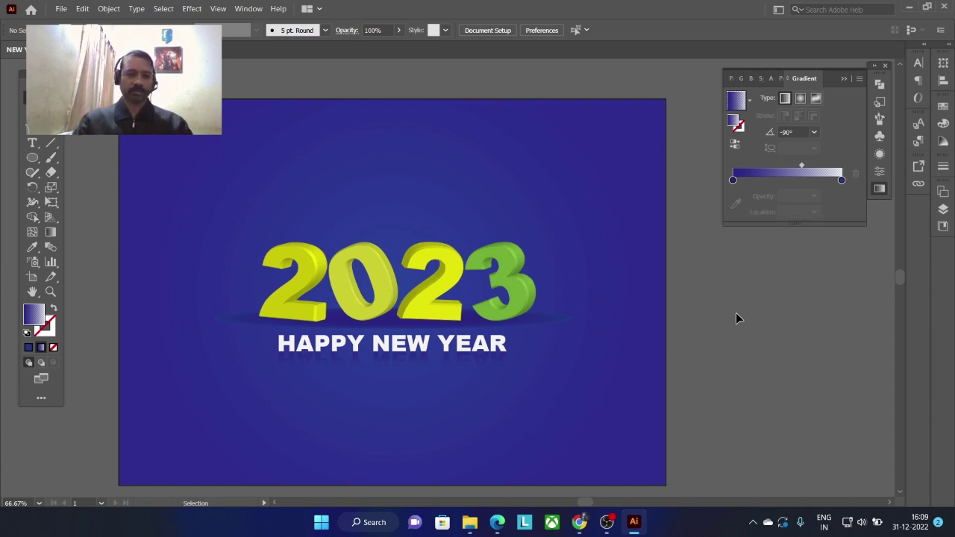
pyautogui.hotkey('ctrl', 'alt', 'shift', 's')
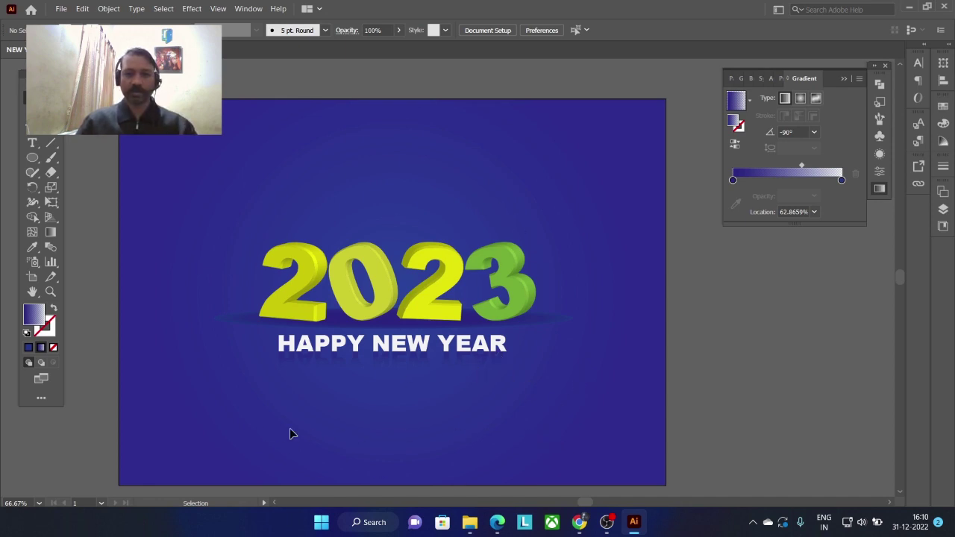
# Add a WISH YOU text line above the 2023 digits.
pyautogui.press('t')
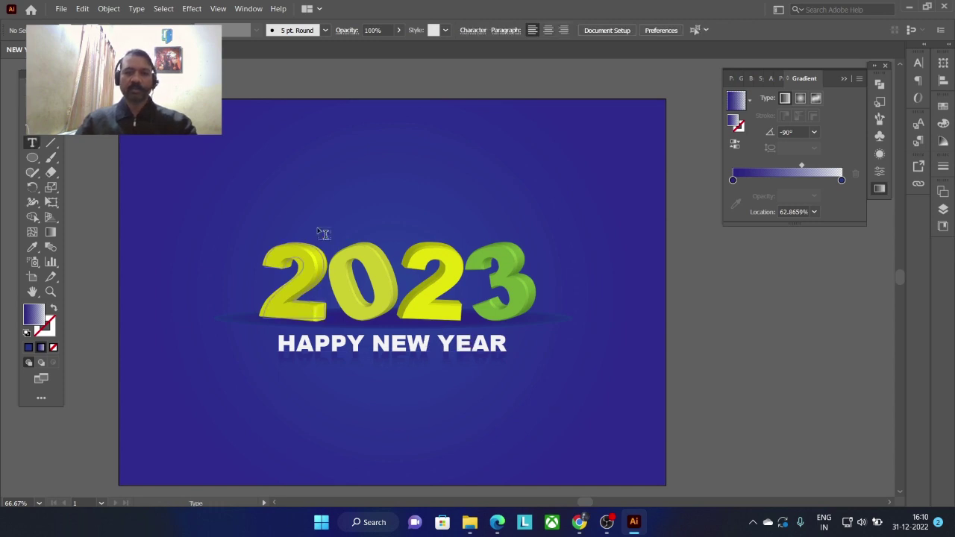
pyautogui.click(323, 214)
pyautogui.write('wl')
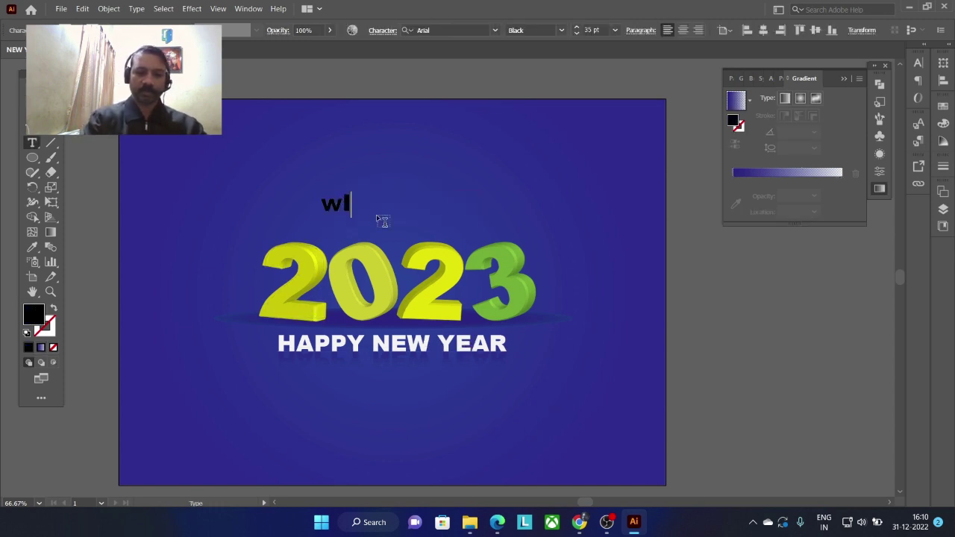
pyautogui.press('BackSpace')
pyautogui.press('BackSpace')
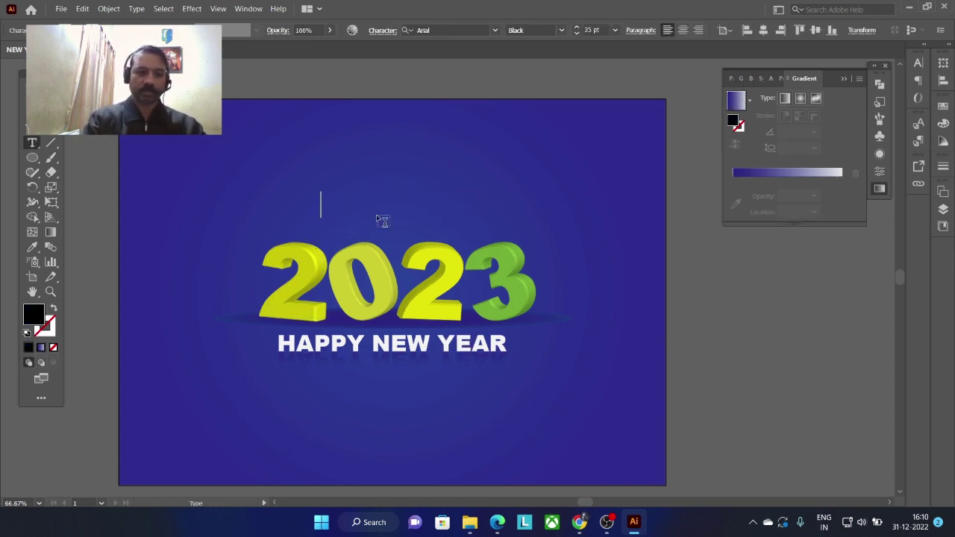
pyautogui.write('WISH YOU')
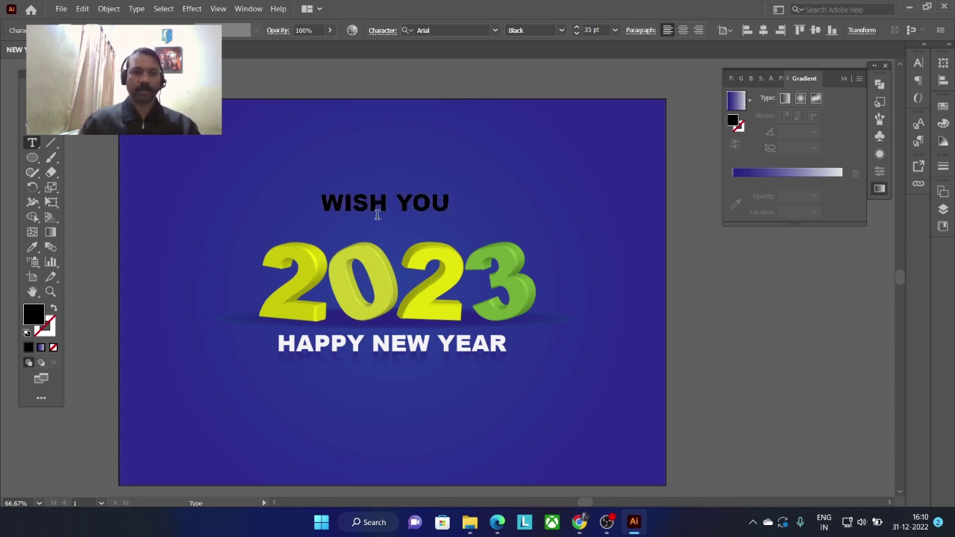
pyautogui.press('Escape')
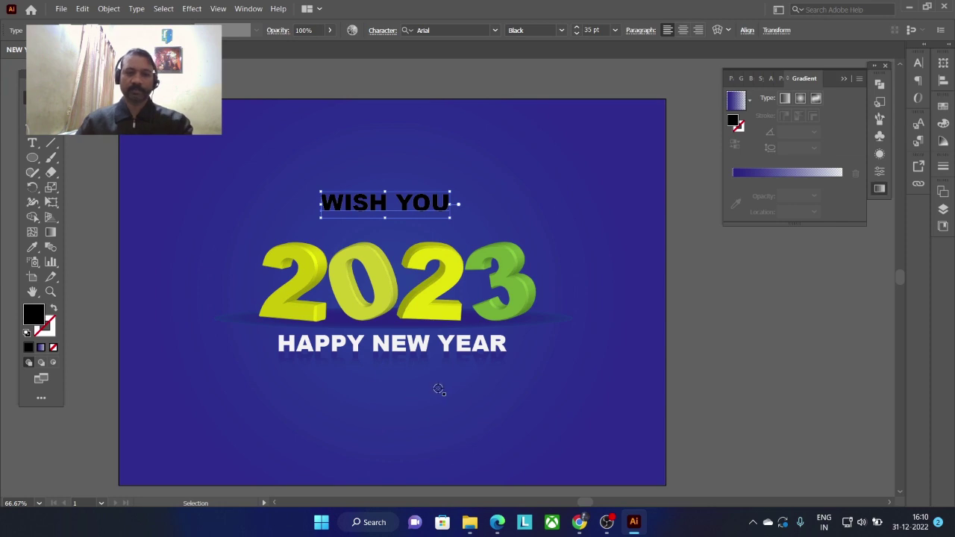
# Sample the white of HAPPY NEW YEAR for the WISH YOU text and place it directly above the digits 2 and 0.
pyautogui.press('i')
pyautogui.click(428, 349)
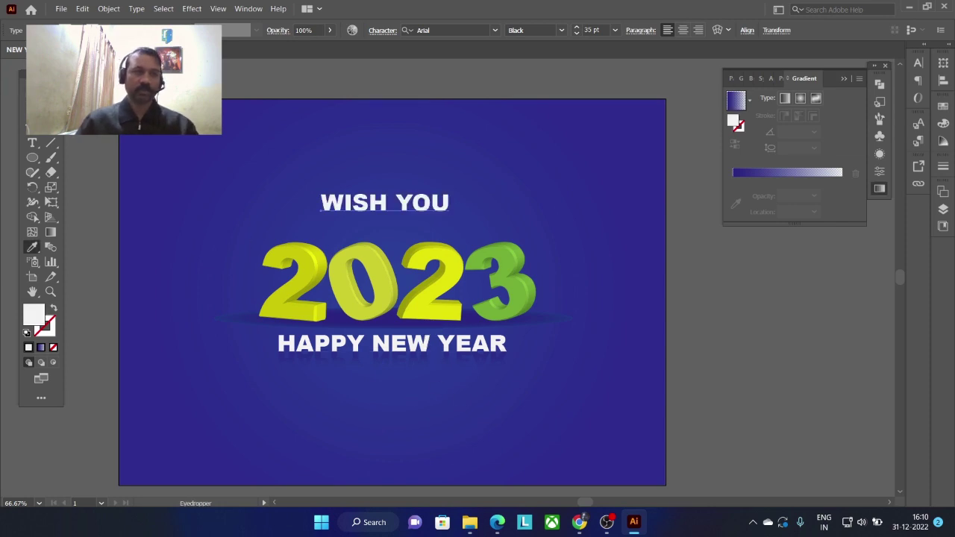
pyautogui.click(25, 98)
pyautogui.moveTo(418, 211); pyautogui.dragTo(364, 233)
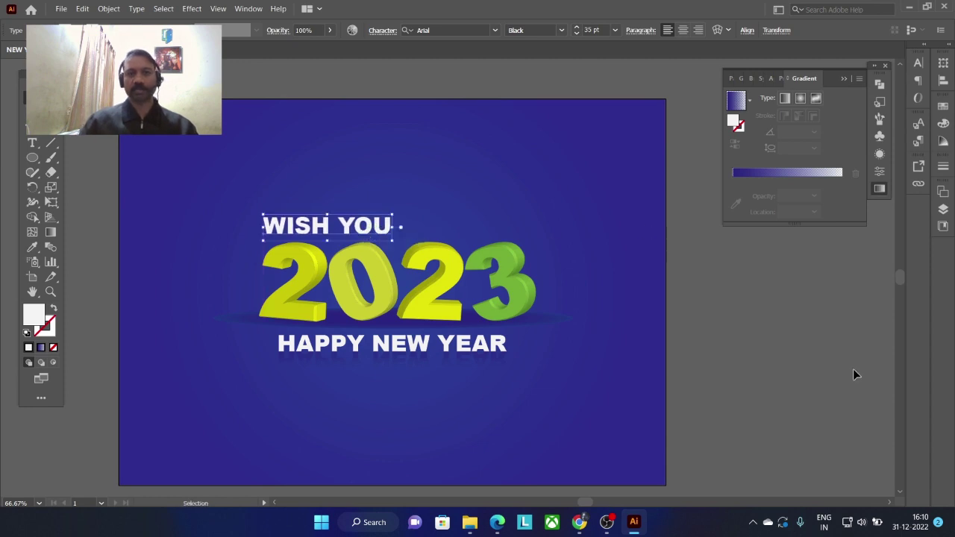
pyautogui.click(788, 378)
# Set the WISH YOU text to 25 pt and nudge it slightly down toward the digits.
pyautogui.click(387, 235)
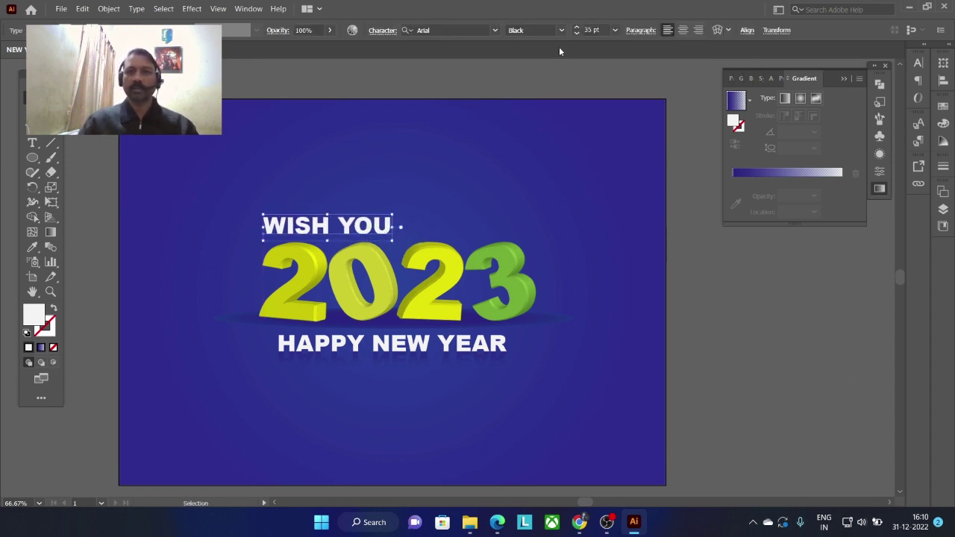
pyautogui.click(594, 30)
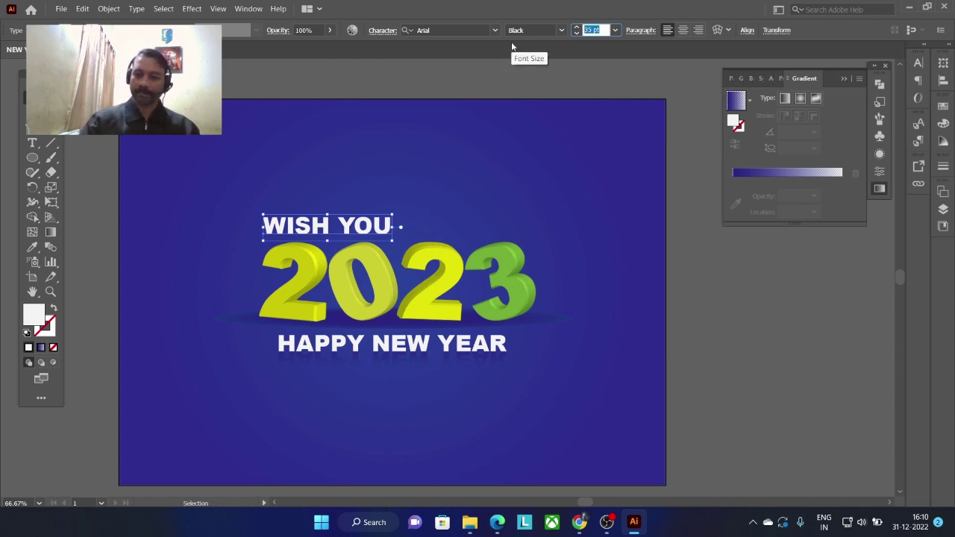
pyautogui.write('25')
pyautogui.press('Return')
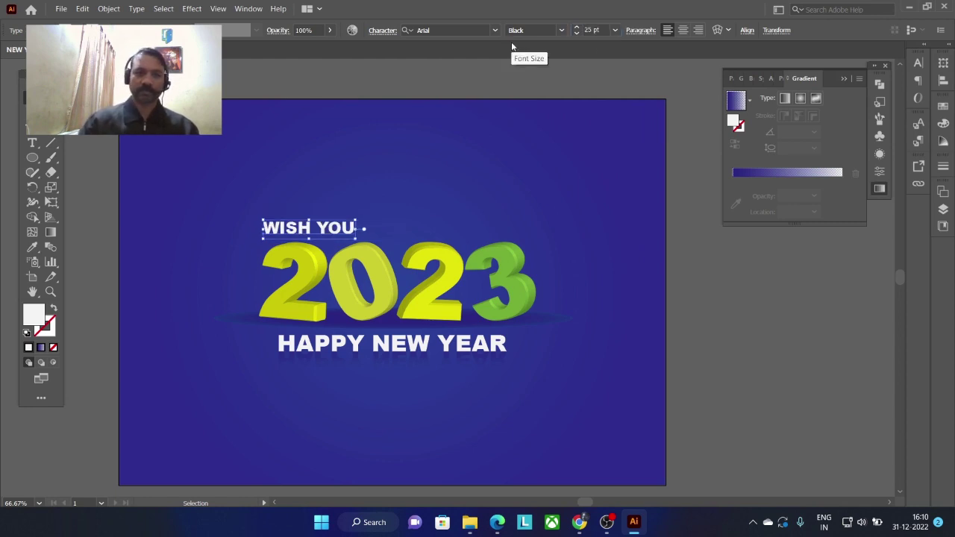
pyautogui.click(536, 345)
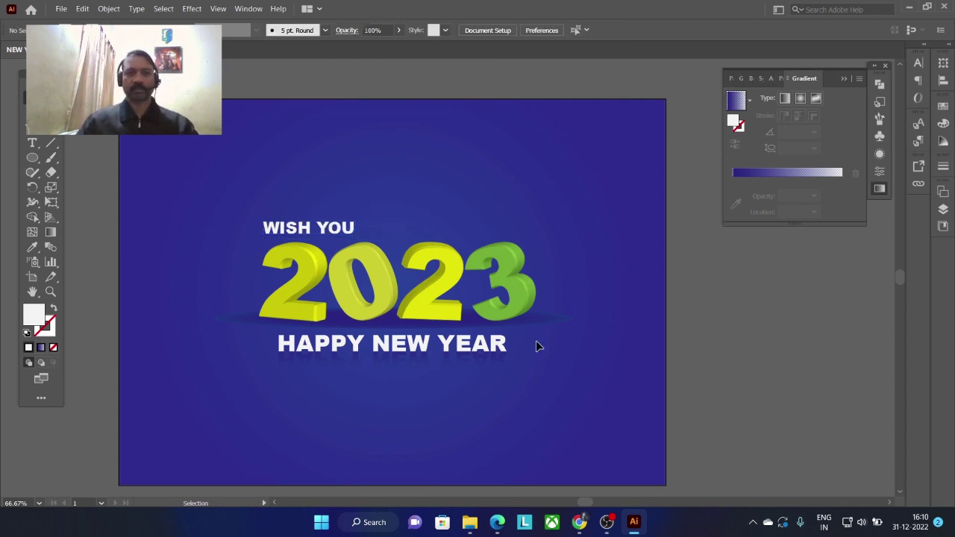
pyautogui.click(356, 231)
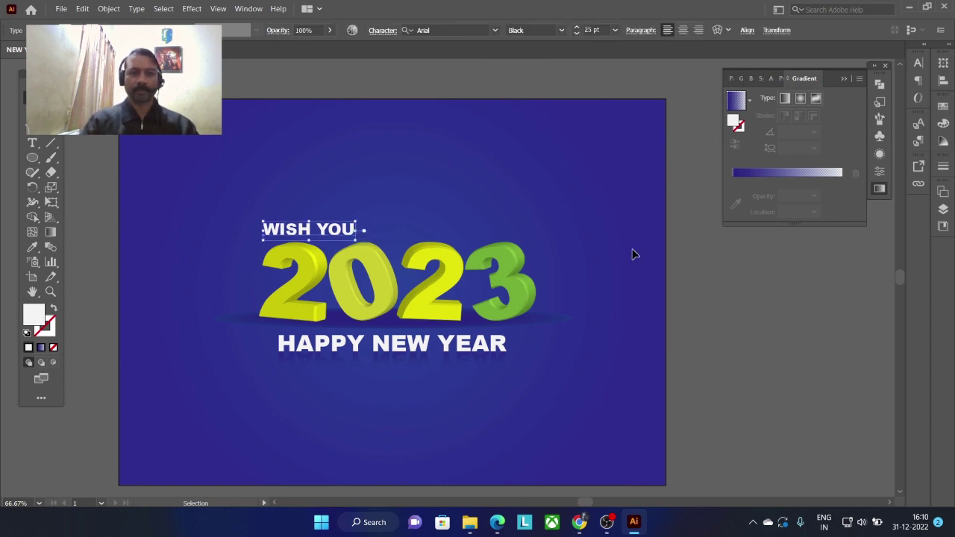
pyautogui.click(717, 356)
# Export the poster for web as a maximum-quality JPEG named NEW-YAER2023 in the Beaux_studio folder.
pyautogui.press('a')
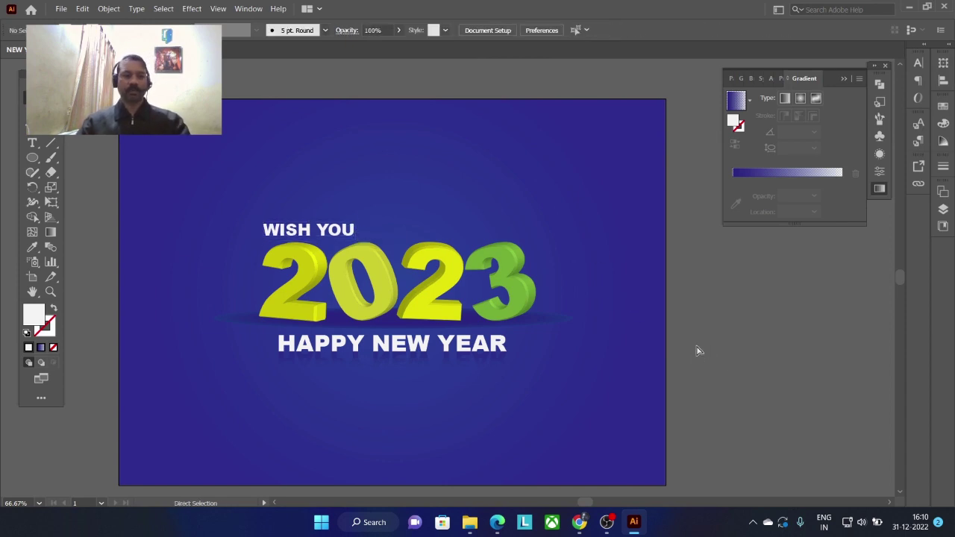
pyautogui.hotkey('ctrl', 'alt', 'shift', 's')
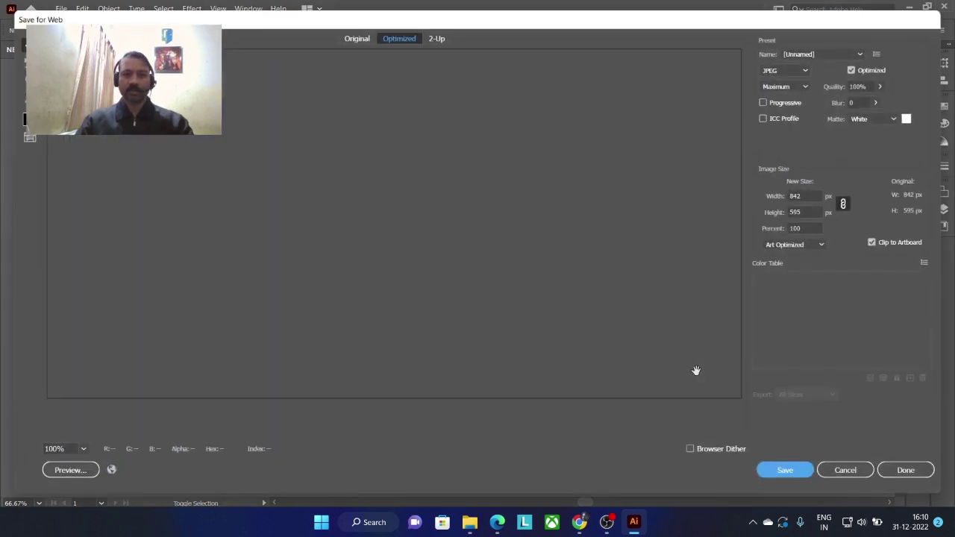
pyautogui.click(785, 470)
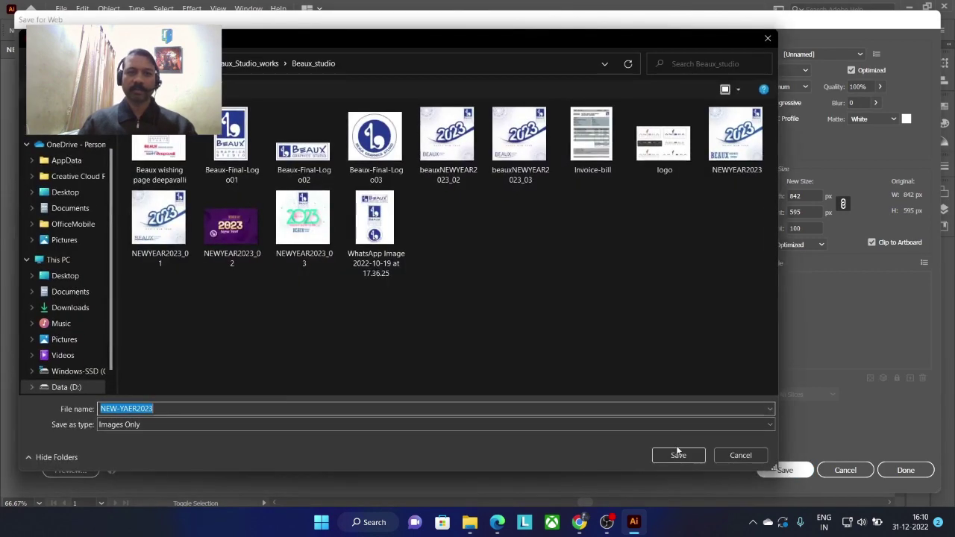
pyautogui.click(677, 456)
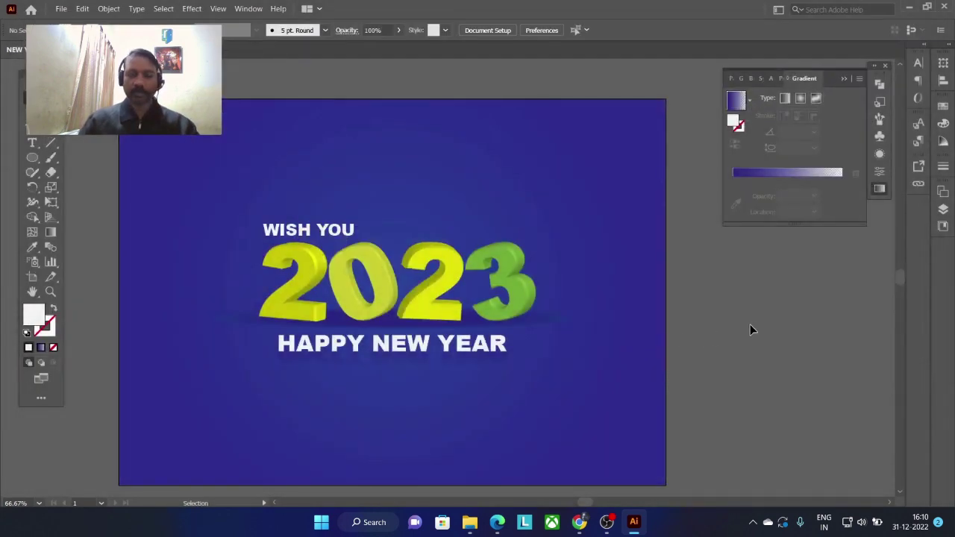